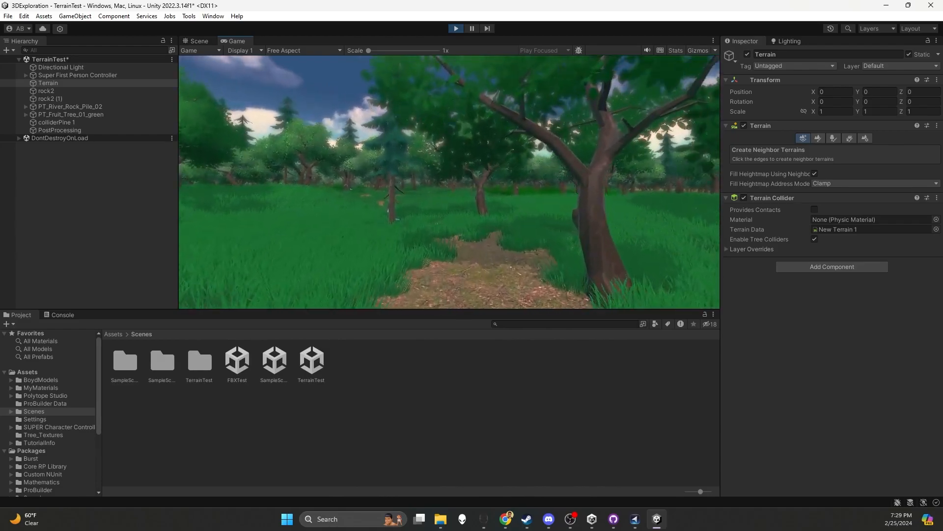
# - Walk forward through the forest terrain in play mode to examine the trees, grass and ground
pyautogui.press('w')
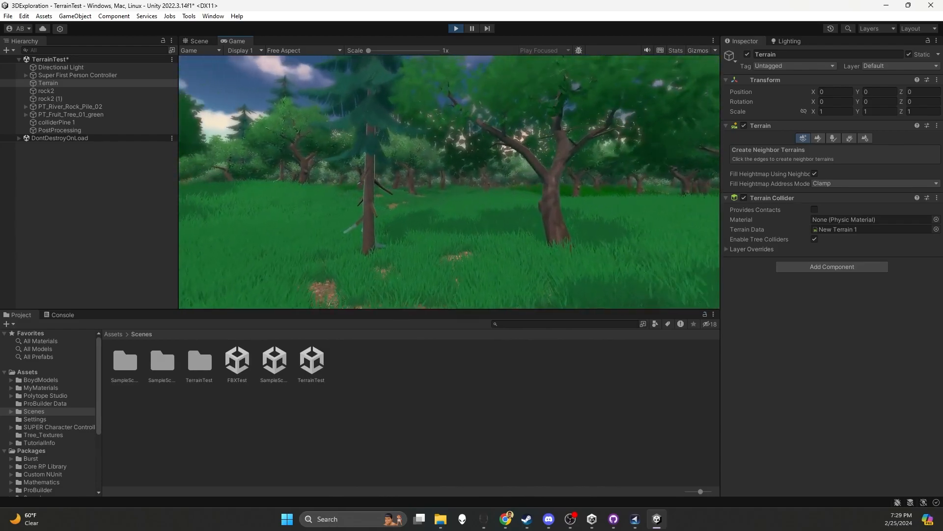
pyautogui.press('w')
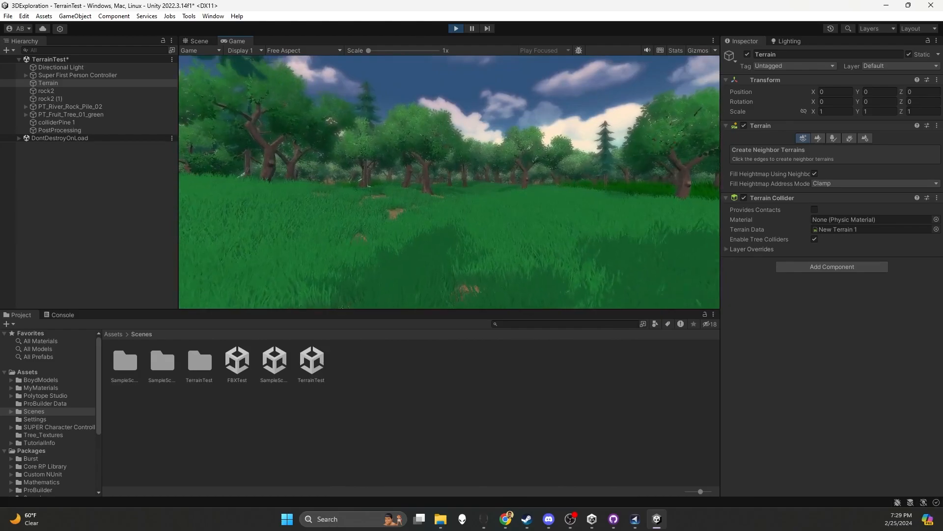
pyautogui.press('w')
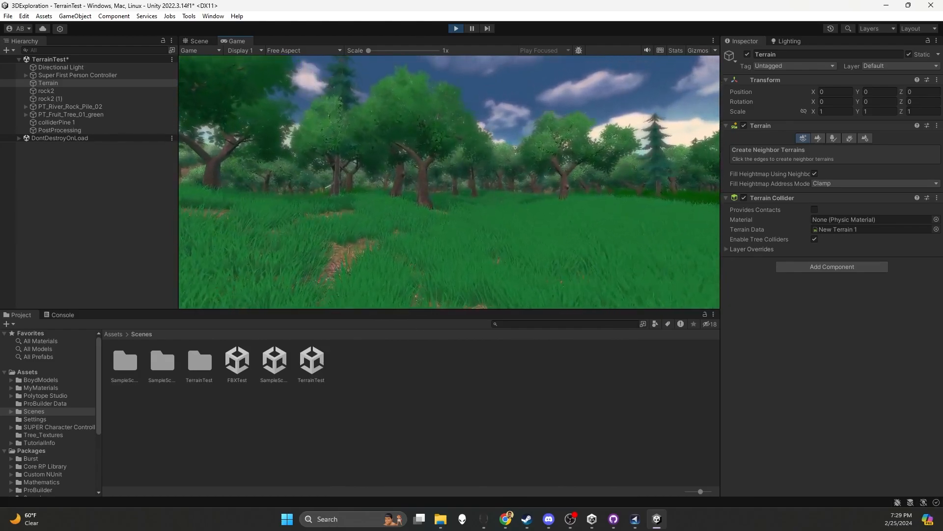
pyautogui.press('w')
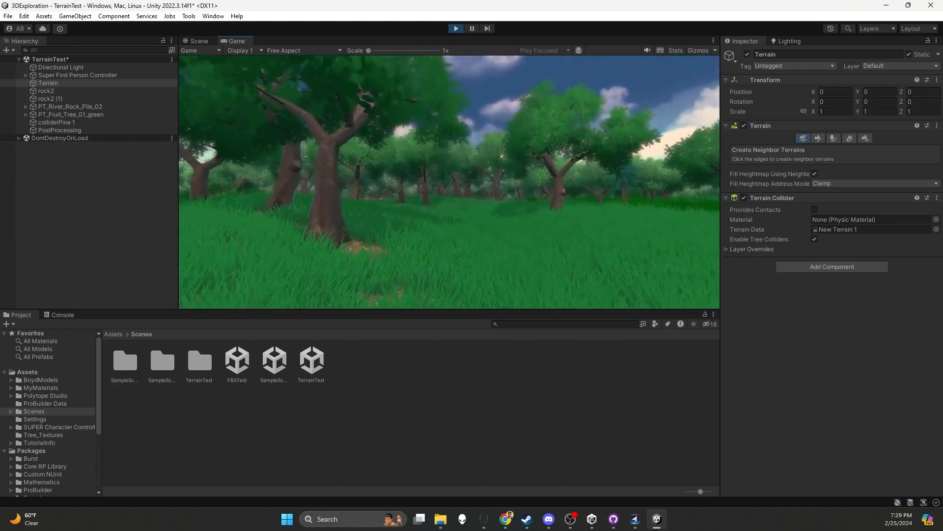
pyautogui.press('w')
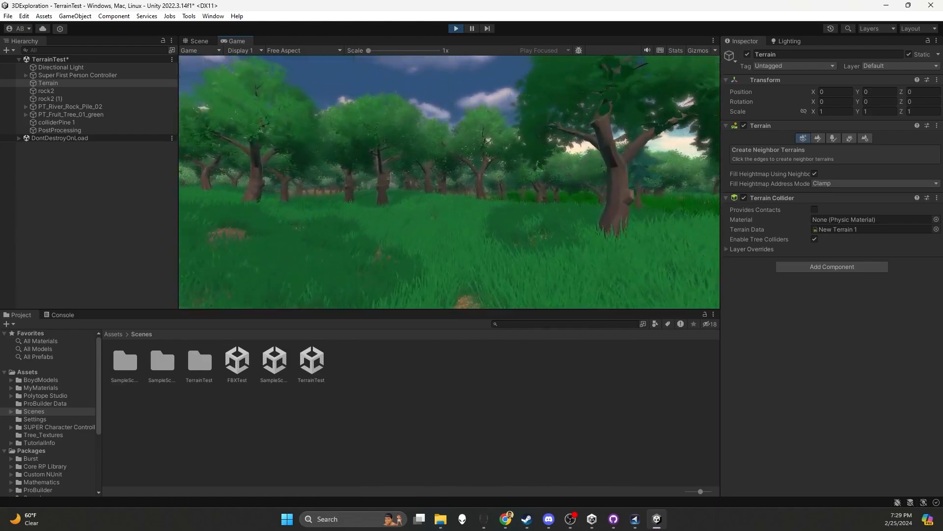
pyautogui.press('w')
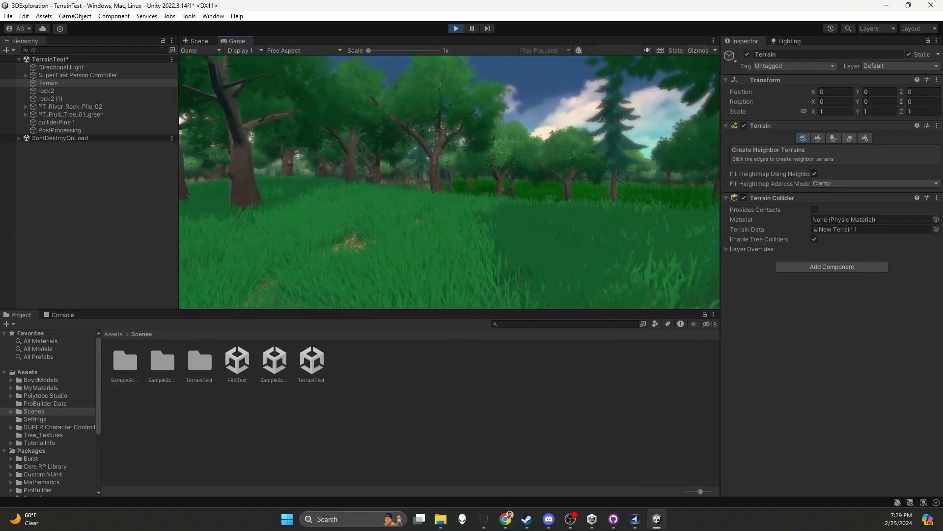
pyautogui.press('w')
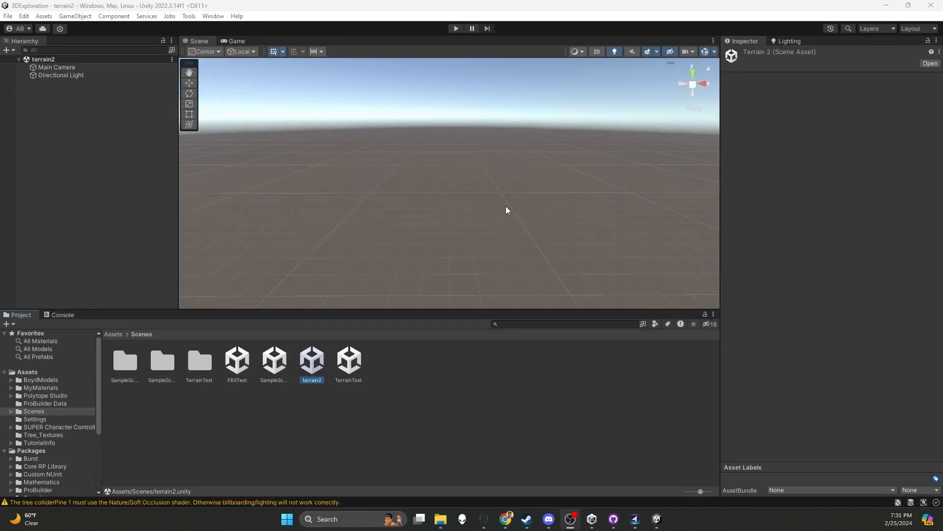
# - Enlarge the Scene view by shortening the Project window and narrowing the Inspector and Hierarchy
pyautogui.moveTo(437, 308); pyautogui.dragTo(437, 347)
pyautogui.moveTo(725, 188); pyautogui.dragTo(762, 190)
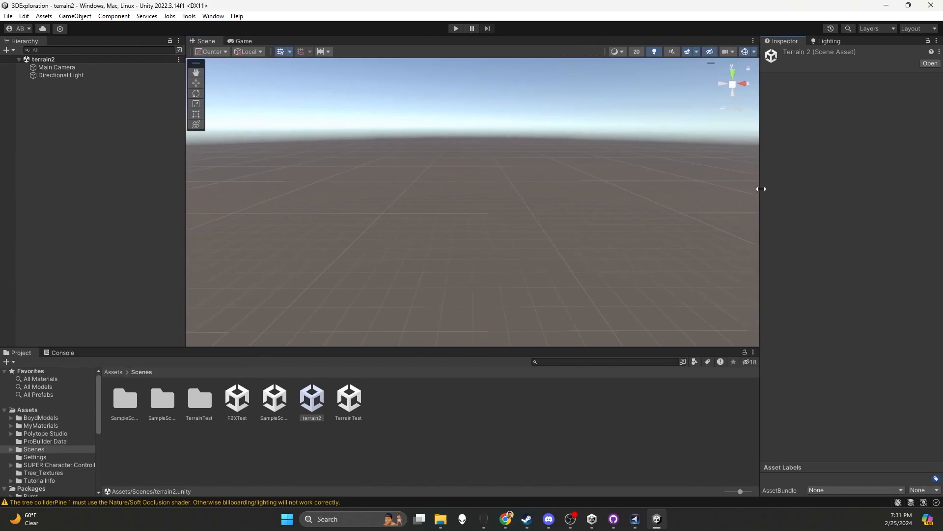
pyautogui.moveTo(187, 193); pyautogui.dragTo(130, 202)
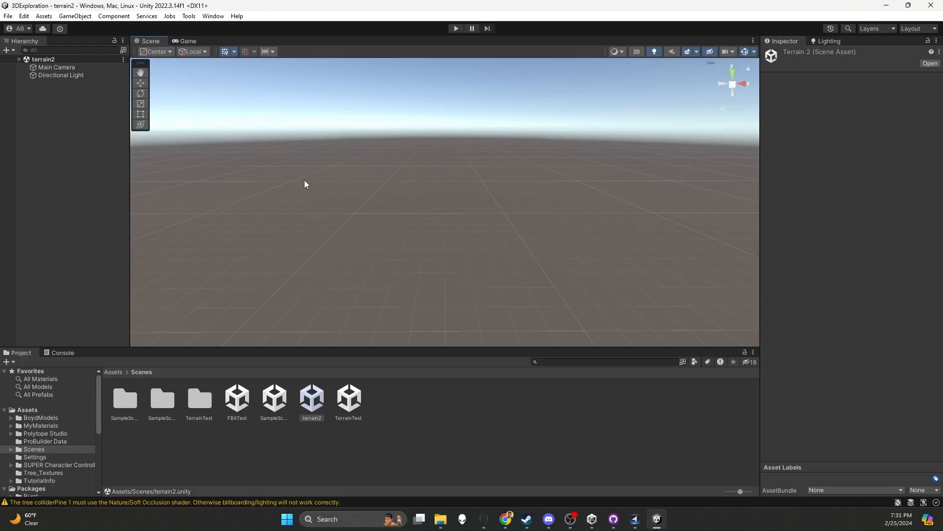
# - Add a new 3D Terrain object to the terrain2 scene
pyautogui.click(44, 122)
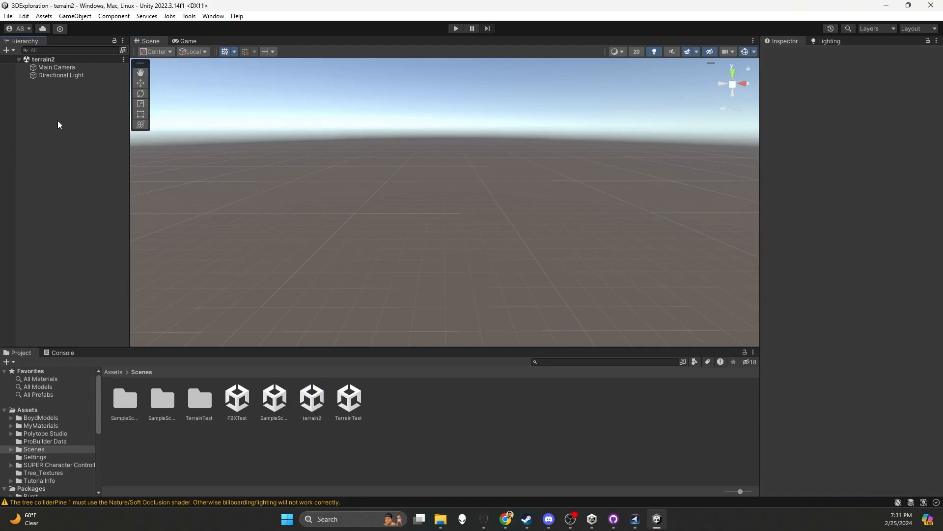
pyautogui.rightClick(59, 115)
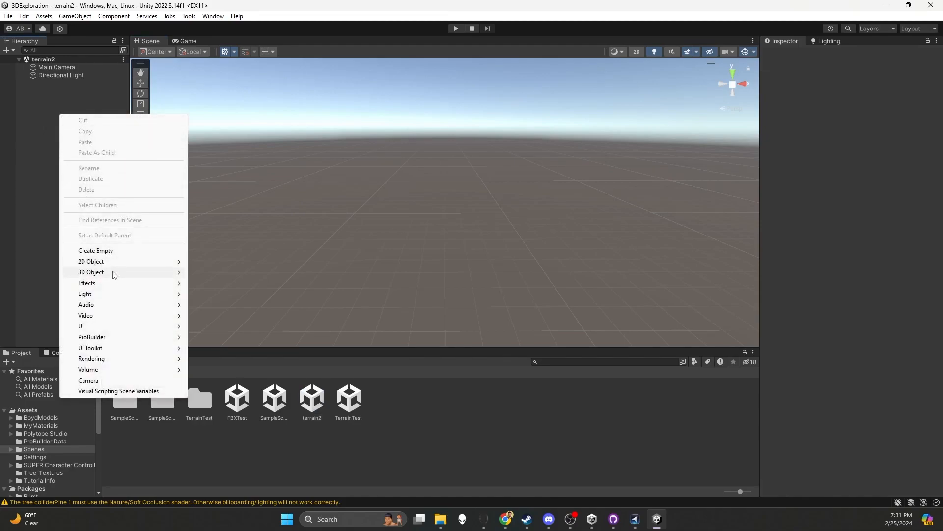
pyautogui.moveTo(116, 273)
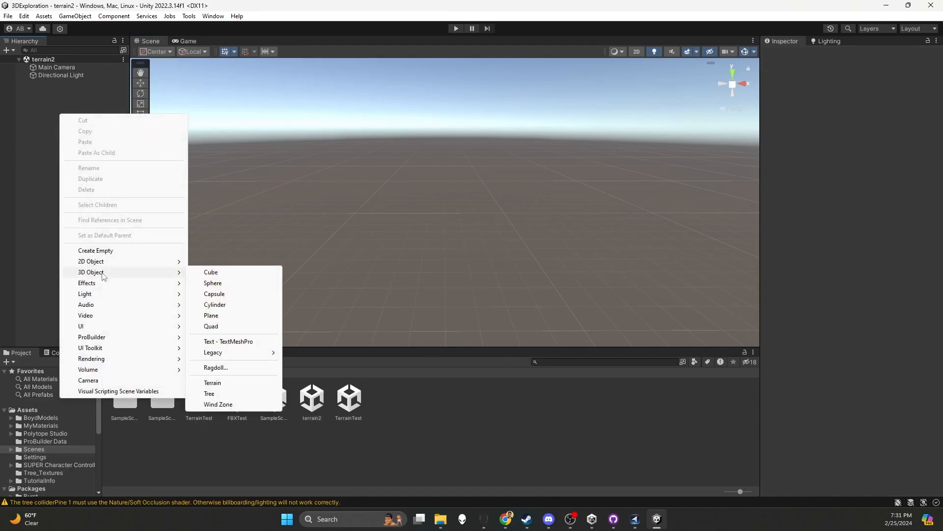
pyautogui.click(224, 385)
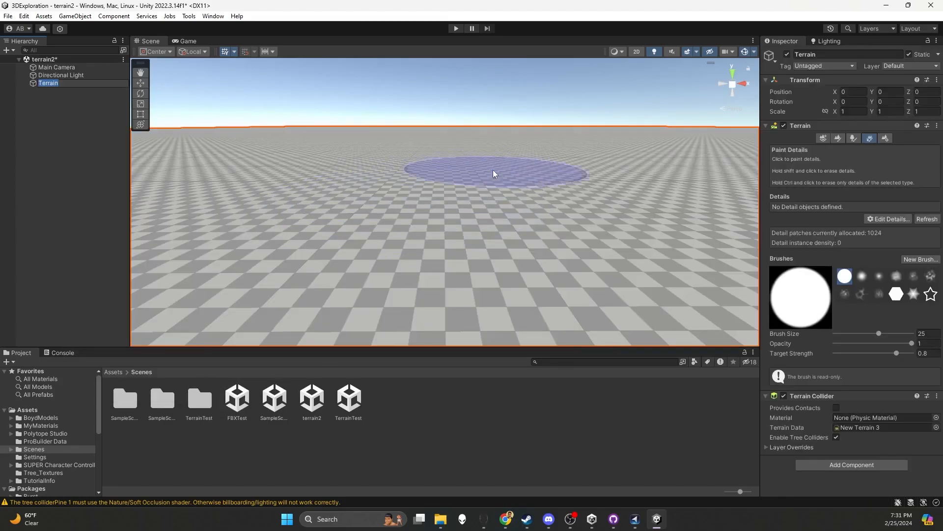
pyautogui.scroll(-8, 467, 186)
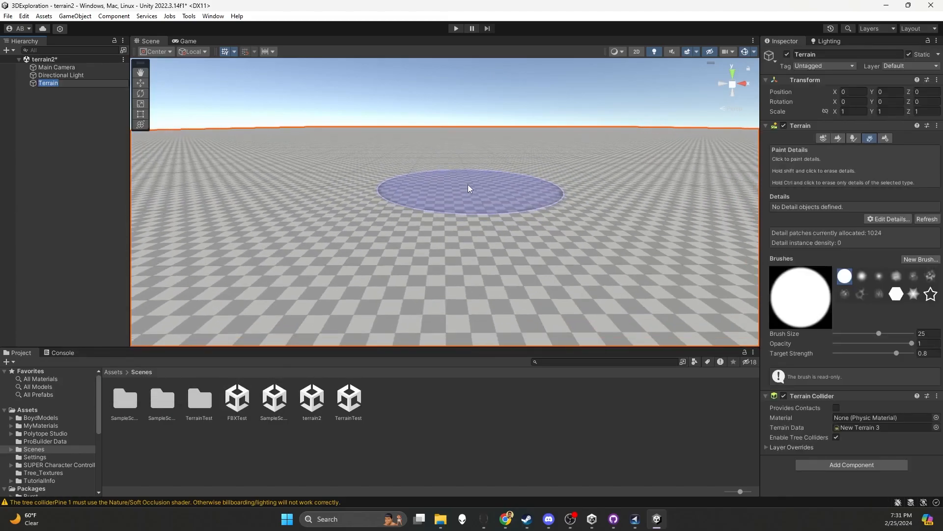
pyautogui.scroll(-10, 468, 191)
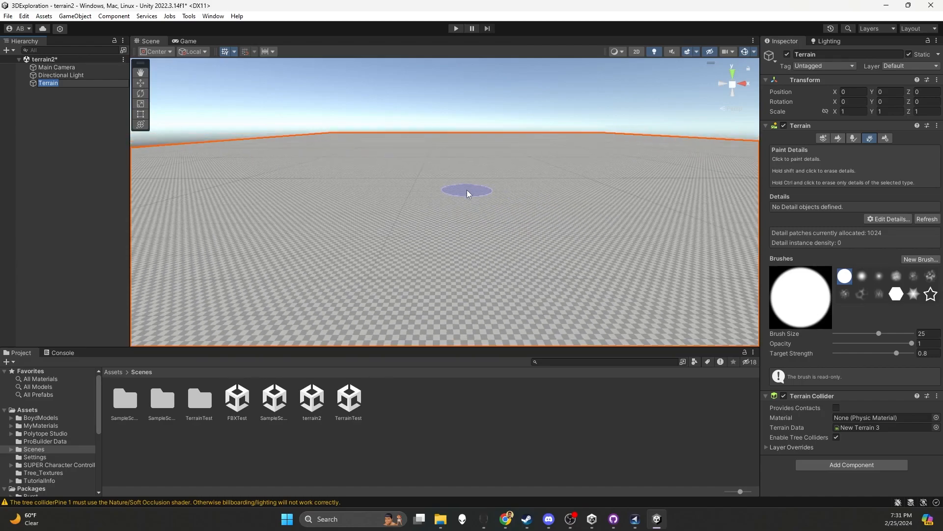
pyautogui.scroll(-10, 468, 192)
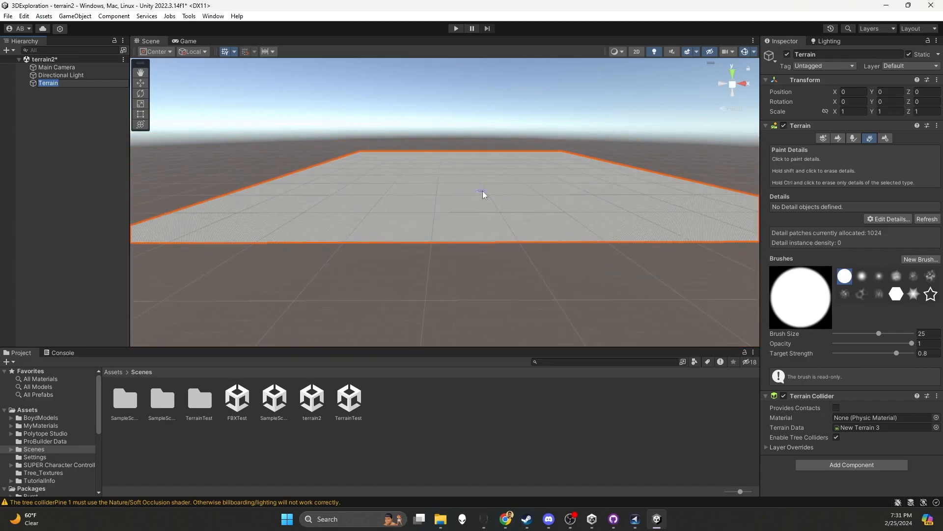
pyautogui.scroll(8, 476, 195)
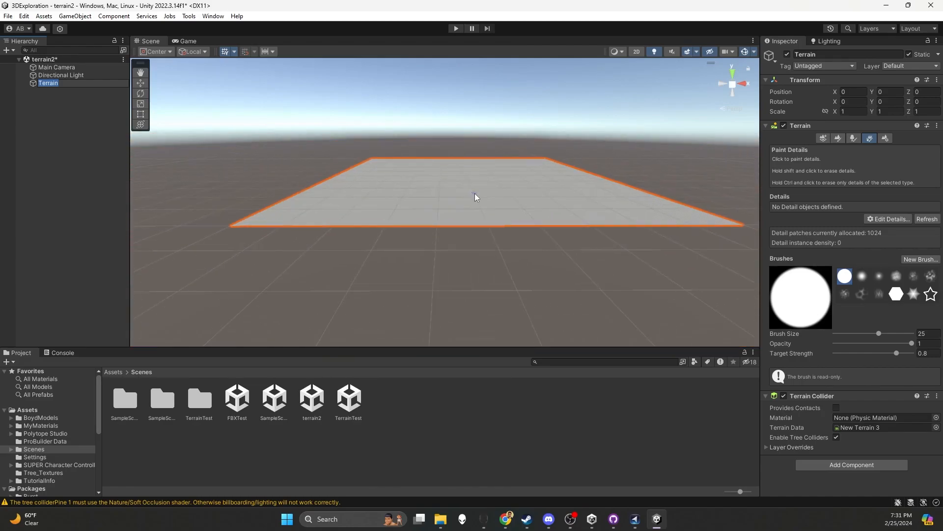
pyautogui.scroll(8, 477, 195)
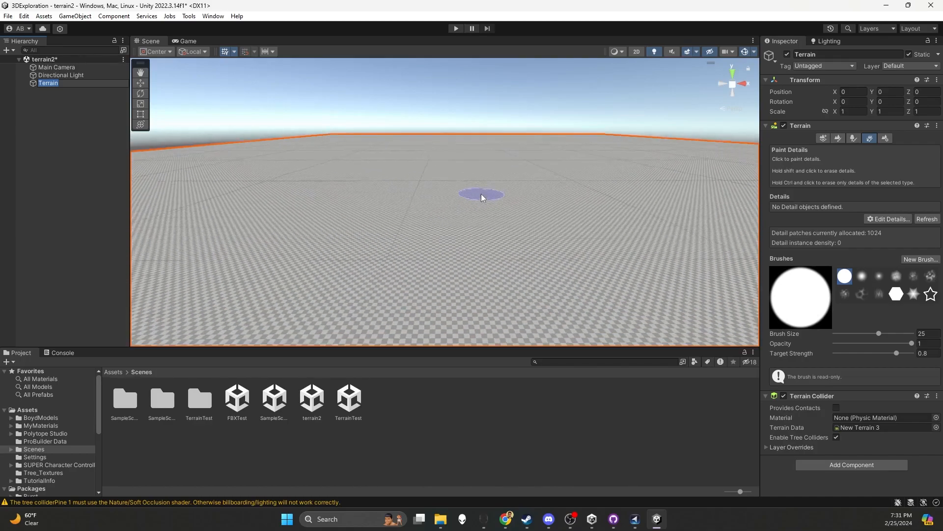
# - Delete the Main Camera from the terrain2 scene
pyautogui.click(66, 125)
pyautogui.click(58, 68)
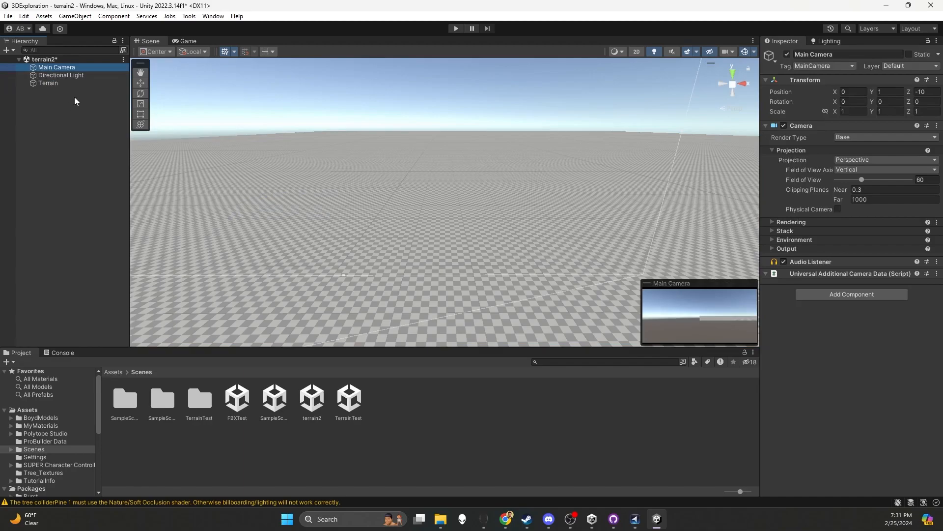
pyautogui.press('Delete')
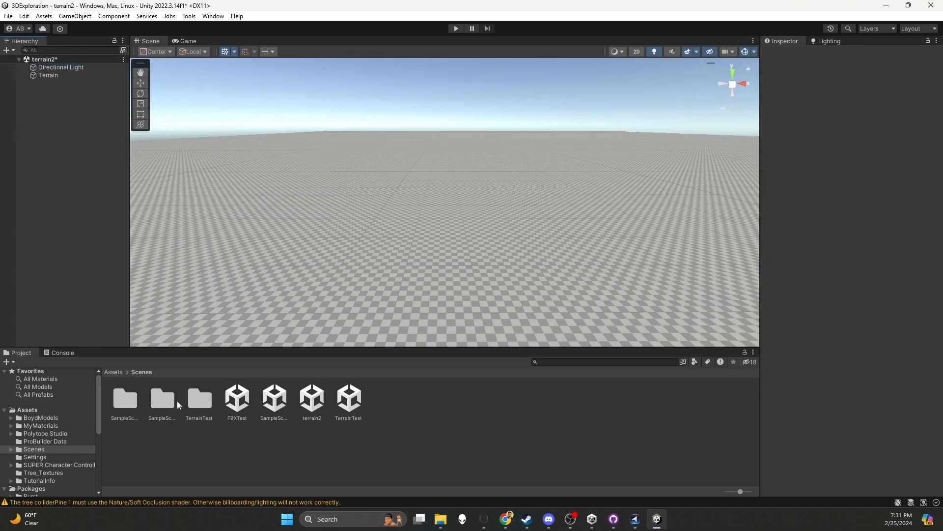
# - Place the Super First Person Controller prefab from the SUPER Character Controller folder on the terrain and raise it to about Y 3.57
pyautogui.click(28, 411)
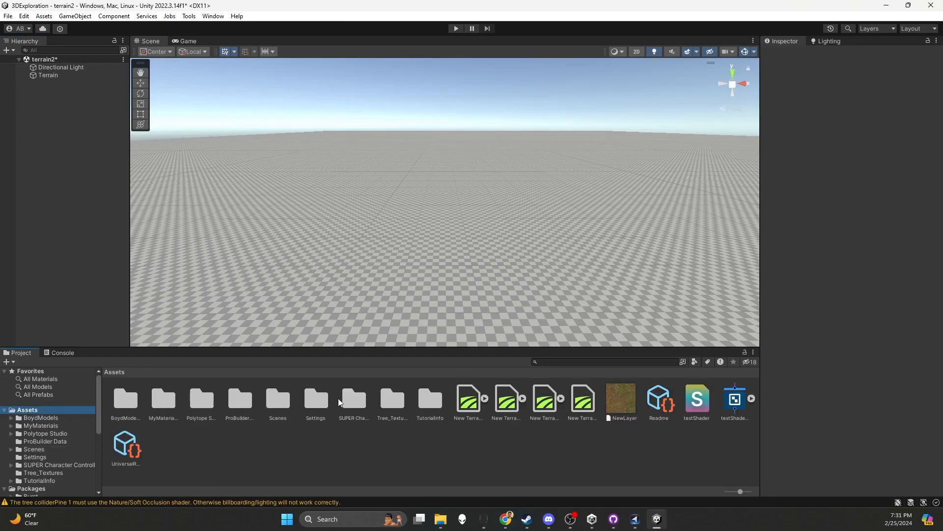
pyautogui.doubleClick(364, 408)
pyautogui.doubleClick(162, 399)
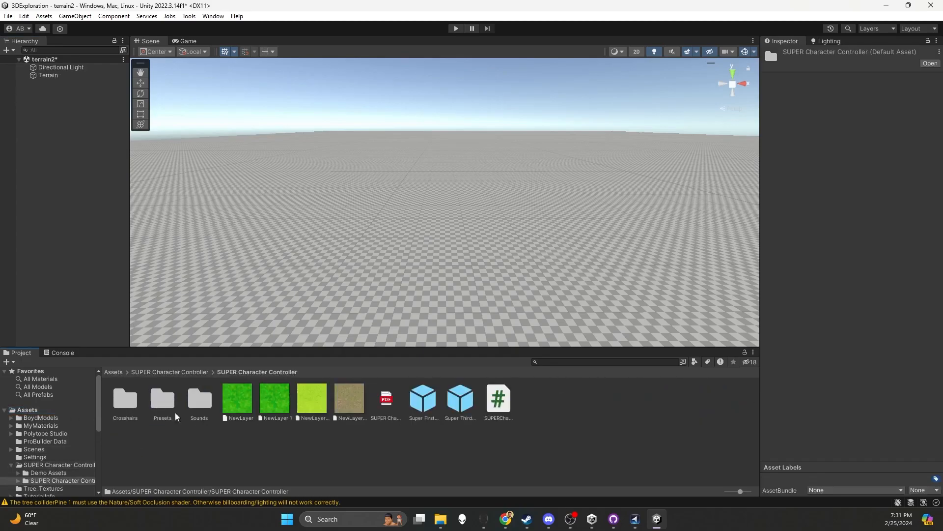
pyautogui.moveTo(427, 401); pyautogui.dragTo(427, 237)
pyautogui.press('w')
pyautogui.moveTo(426, 201); pyautogui.dragTo(426, 182)
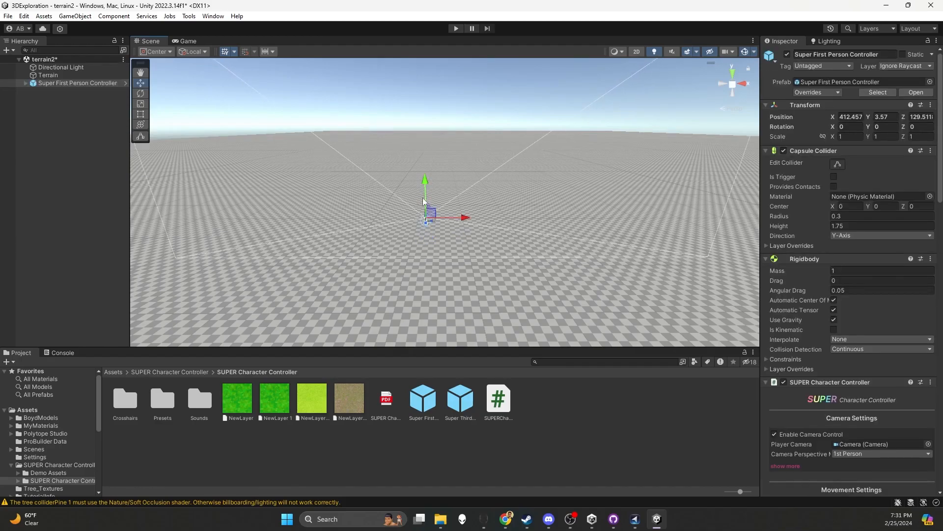
pyautogui.press('f')
pyautogui.moveTo(474, 233)
pyautogui.keyDown('alt'); pyautogui.mouseDown()
pyautogui.moveTo(440, 237)
pyautogui.moveTo(470, 227)
pyautogui.mouseUp(); pyautogui.keyUp('alt')
pyautogui.scroll(-20, 470, 227)
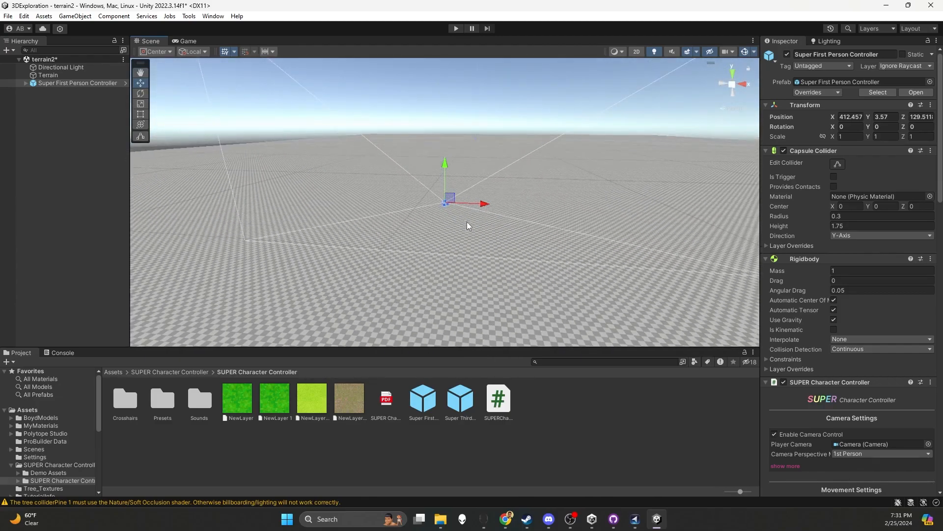
pyautogui.moveTo(538, 198)
pyautogui.keyDown('alt'); pyautogui.mouseDown()
pyautogui.moveTo(628, 215)
pyautogui.moveTo(496, 238)
pyautogui.moveTo(535, 199)
pyautogui.mouseUp(); pyautogui.keyUp('alt')
pyautogui.scroll(10, 495, 238)
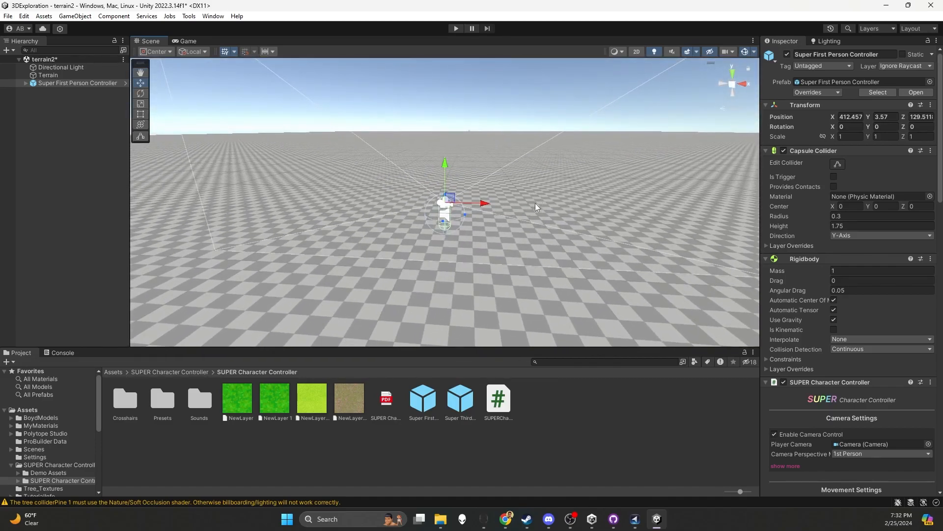
# - Set the terrain's width and length to 500 in its mesh resolution settings
pyautogui.click(502, 323)
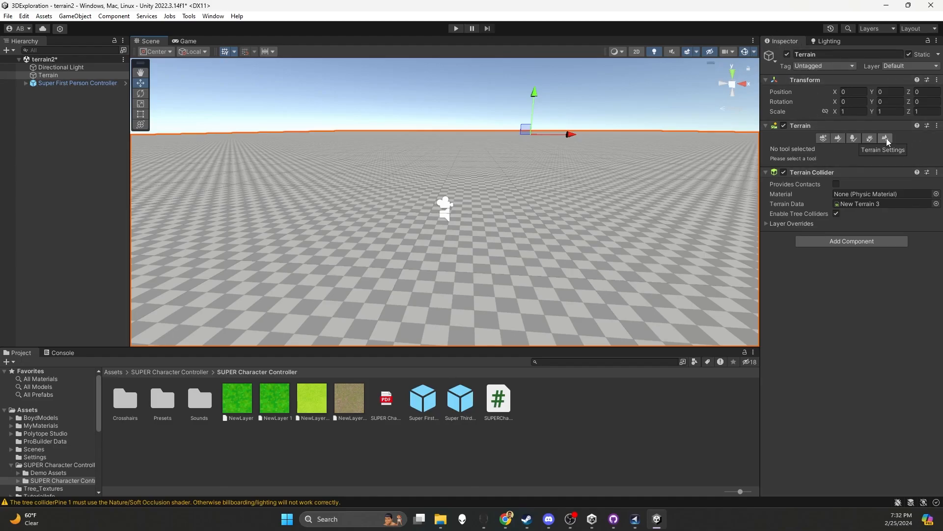
pyautogui.click(886, 140)
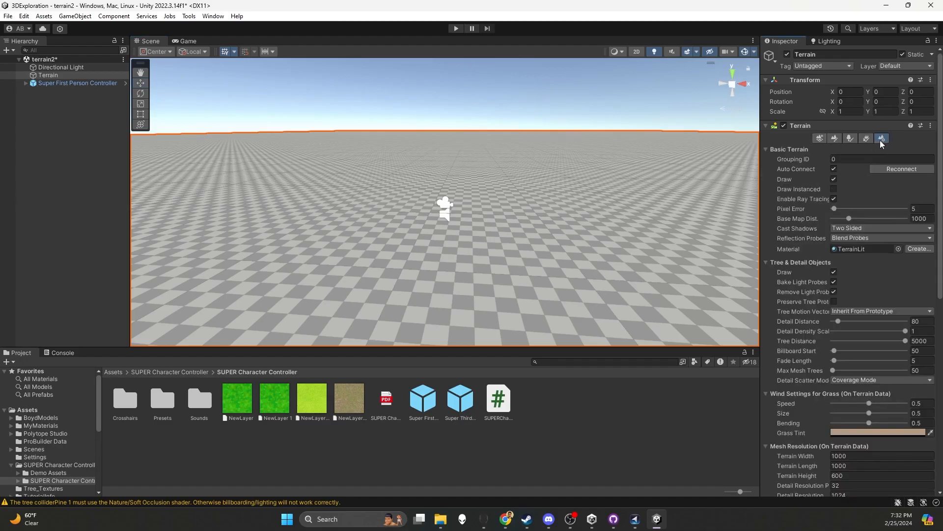
pyautogui.scroll(-4, 876, 301)
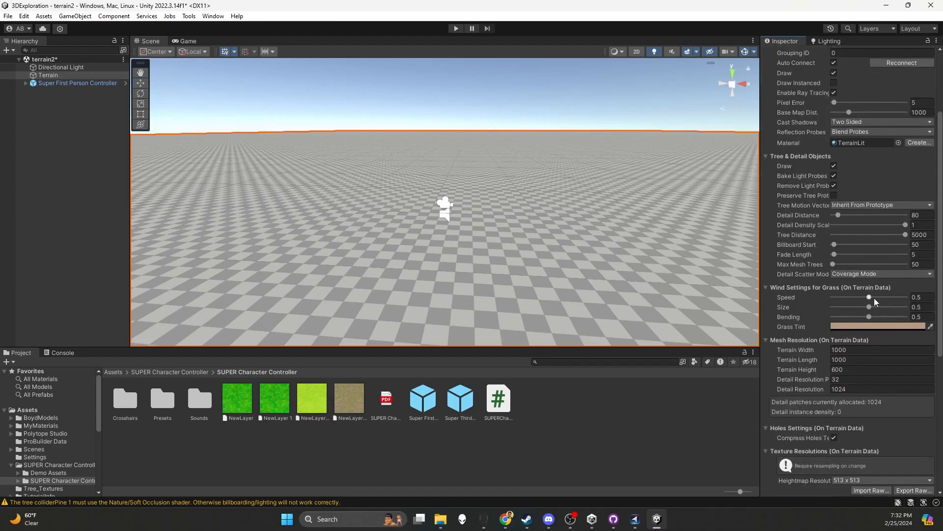
pyautogui.scroll(-3, 876, 301)
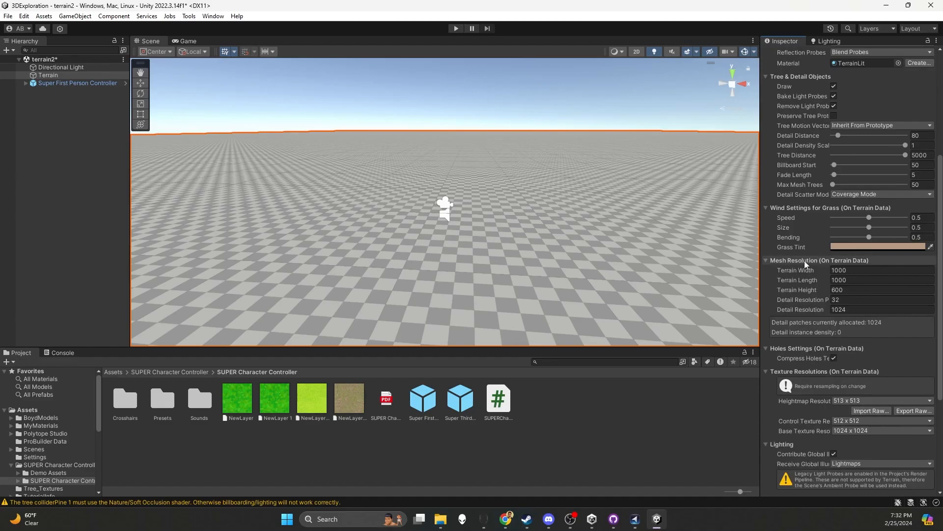
pyautogui.click(860, 270)
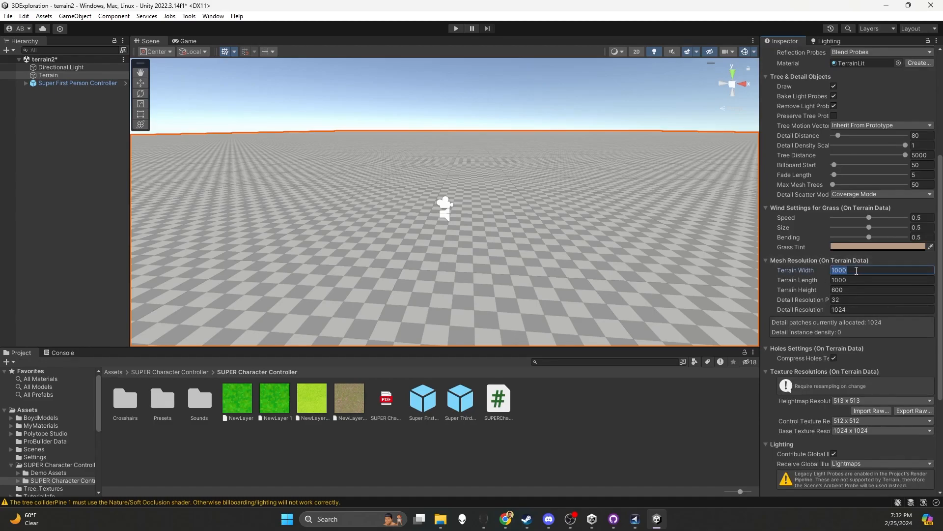
pyautogui.write('500')
pyautogui.click(855, 280)
pyautogui.write('5')
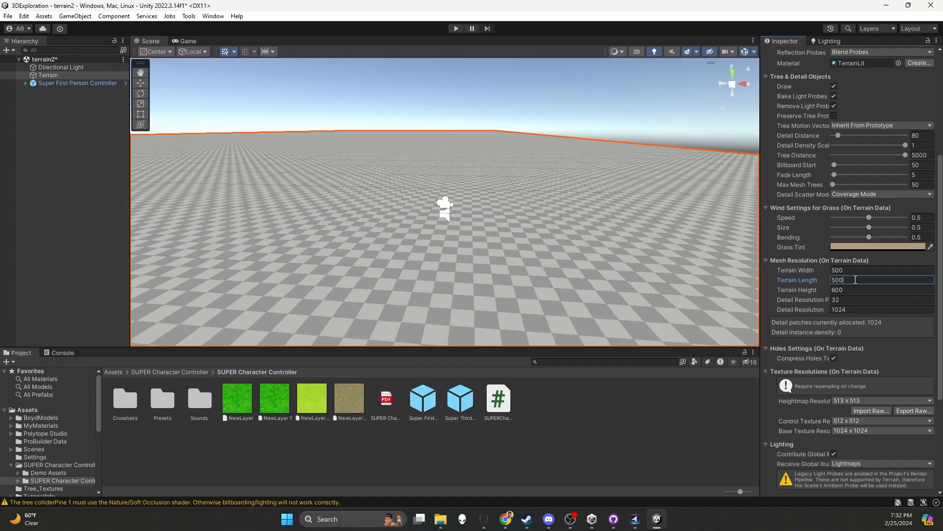
pyautogui.press('Return')
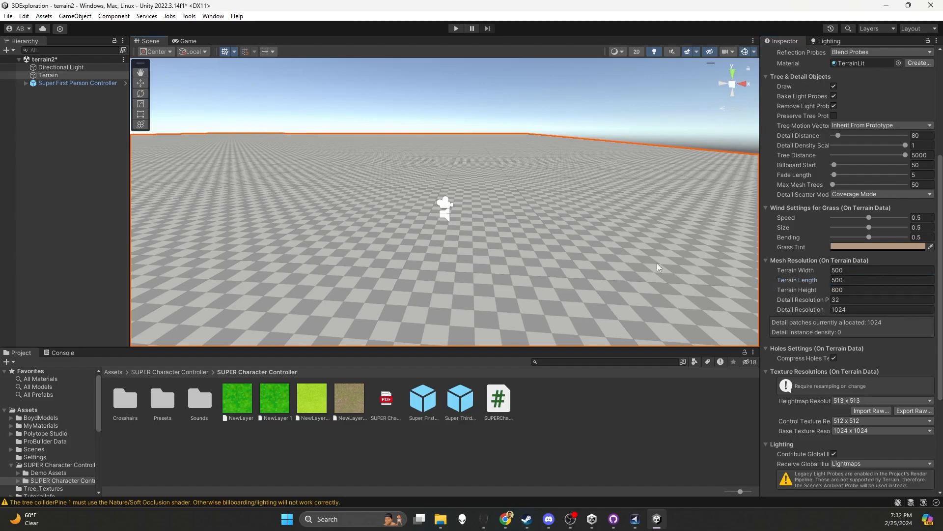
# - Inspect the full extent of the resized terrain from close up and from a raised, angled viewpoint
pyautogui.scroll(-10, 659, 265)
pyautogui.keyDown('alt'); pyautogui.moveTo(461, 194); pyautogui.dragTo(291, 225); pyautogui.keyUp('alt')
pyautogui.scroll(12, 436, 215)
pyautogui.keyDown('alt'); pyautogui.moveTo(463, 214); pyautogui.dragTo(484, 198); pyautogui.keyUp('alt')
pyautogui.scroll(-8, 493, 212)
pyautogui.scroll(-10, 494, 210)
pyautogui.moveTo(490, 215)
pyautogui.keyDown('alt'); pyautogui.mouseDown()
pyautogui.moveTo(474, 210)
pyautogui.moveTo(488, 202)
pyautogui.mouseUp(); pyautogui.keyUp('alt')
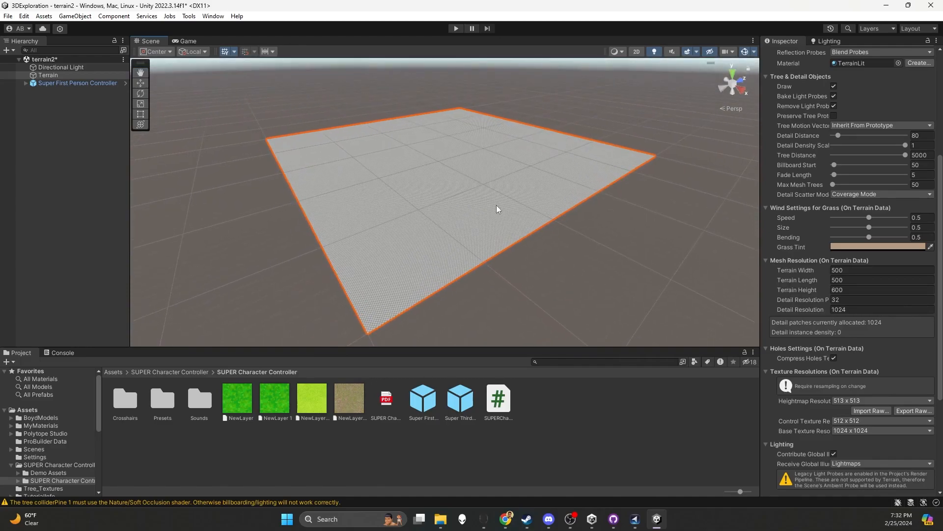
# - Set the terrain painting mode to Raise or Lower Terrain and choose the mottled noise brush that begins the second brush row
pyautogui.scroll(7, 813, 146)
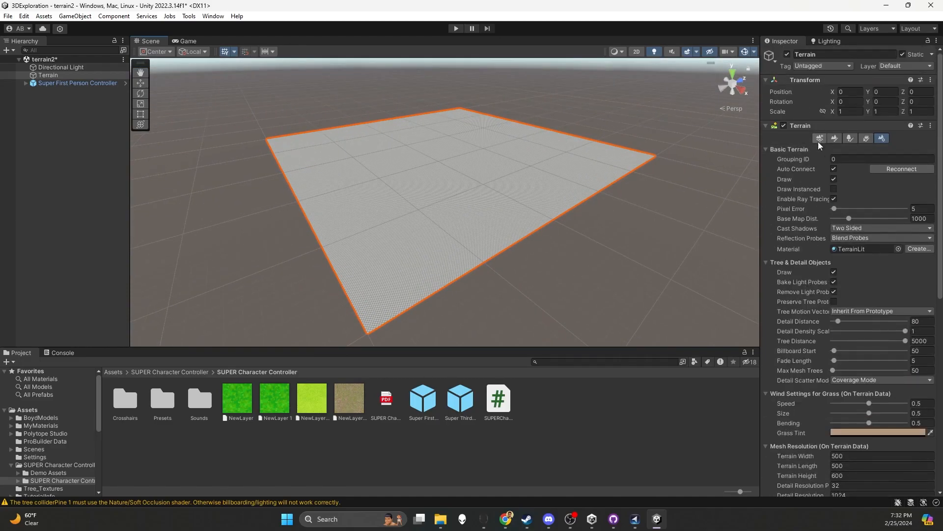
pyautogui.click(834, 140)
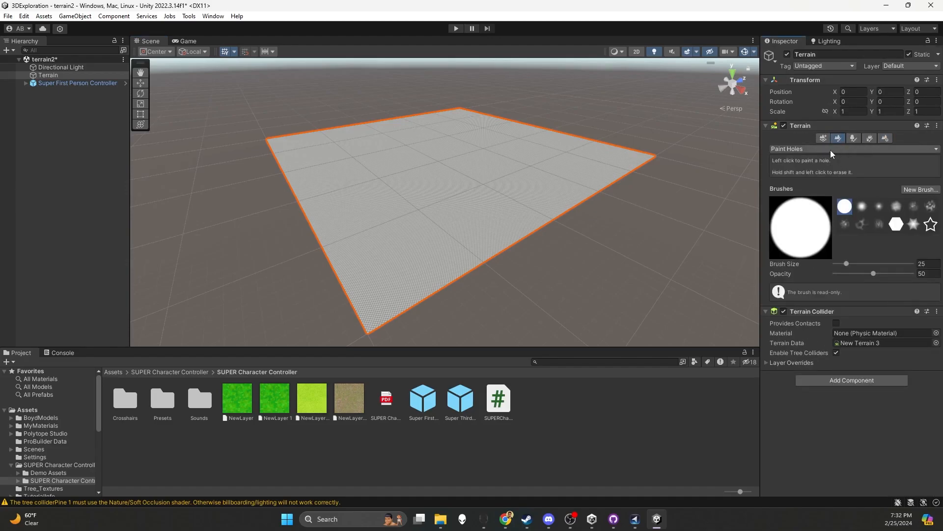
pyautogui.click(823, 149)
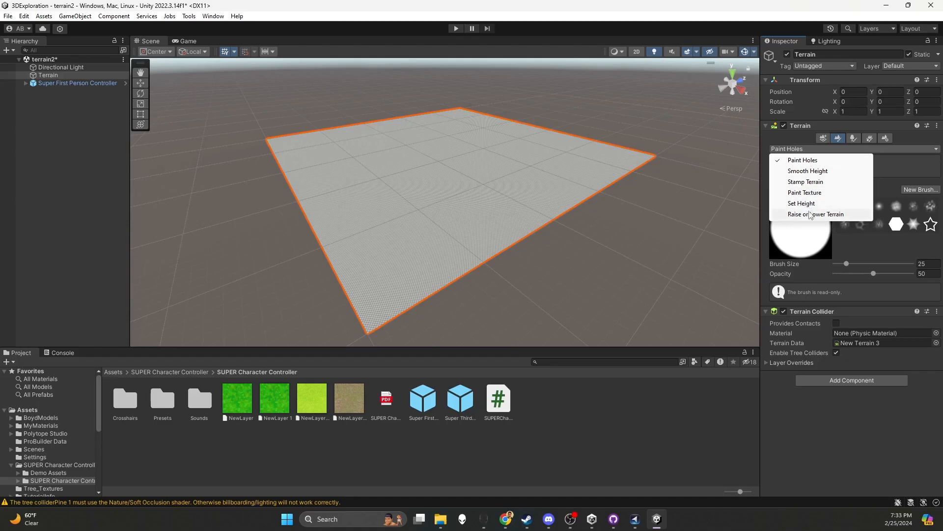
pyautogui.click(804, 215)
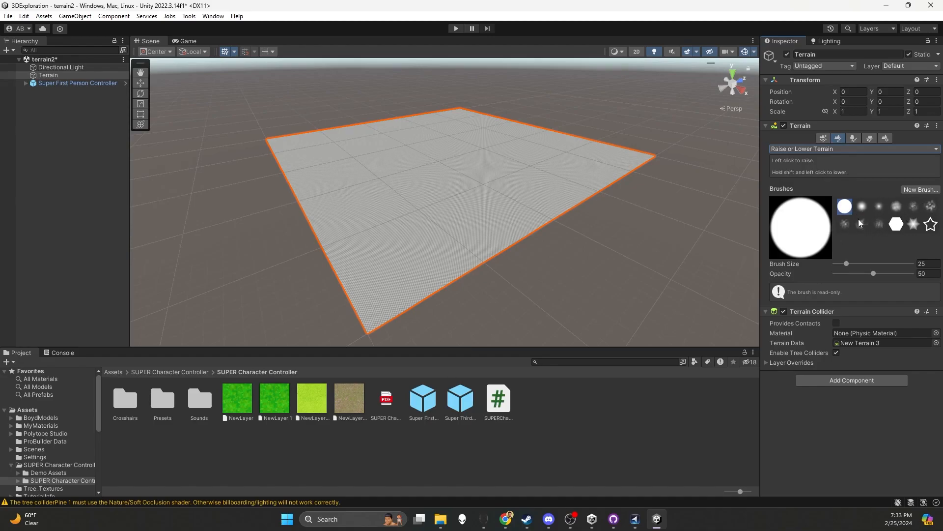
pyautogui.click(914, 207)
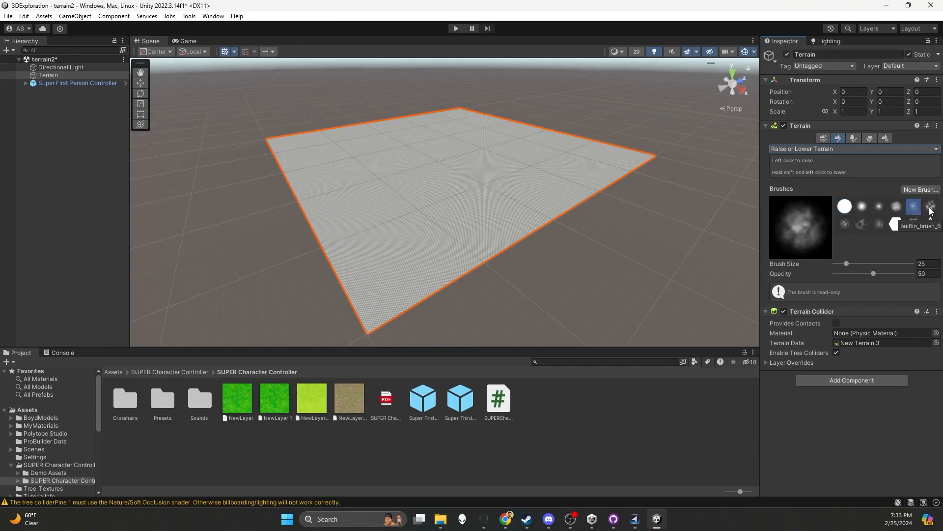
pyautogui.click(930, 207)
pyautogui.click(841, 228)
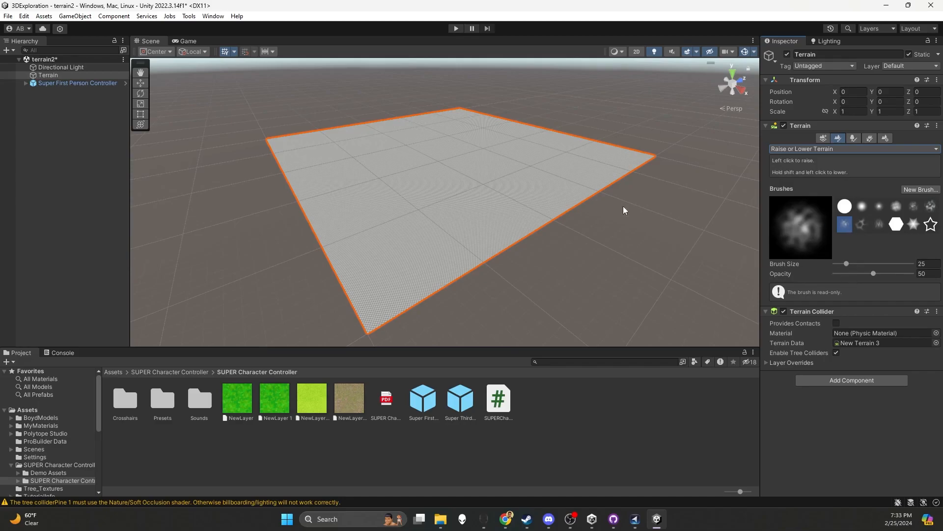
pyautogui.scroll(2, 464, 199)
pyautogui.scroll(3, 464, 199)
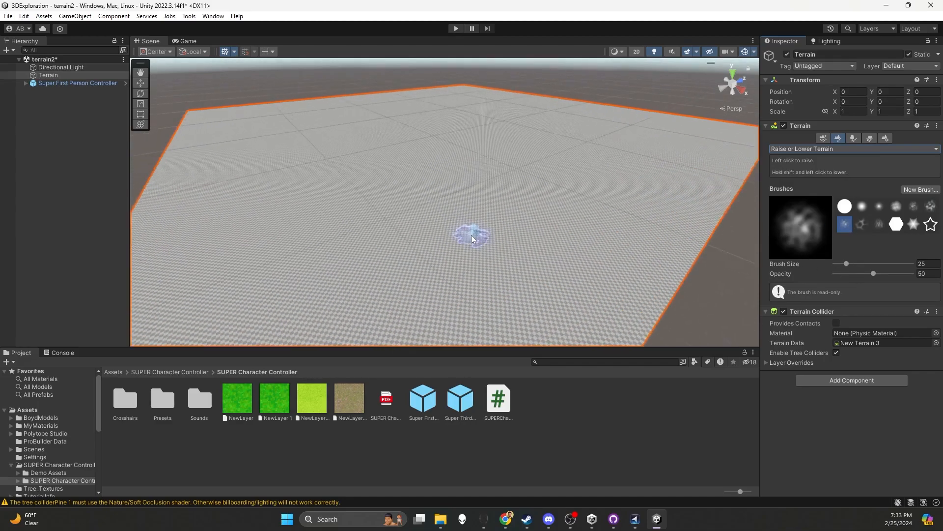
pyautogui.moveTo(424, 206)
pyautogui.mouseDown()
pyautogui.moveTo(516, 186)
pyautogui.moveTo(375, 190)
pyautogui.moveTo(263, 168)
pyautogui.moveTo(187, 212)
pyautogui.mouseUp()
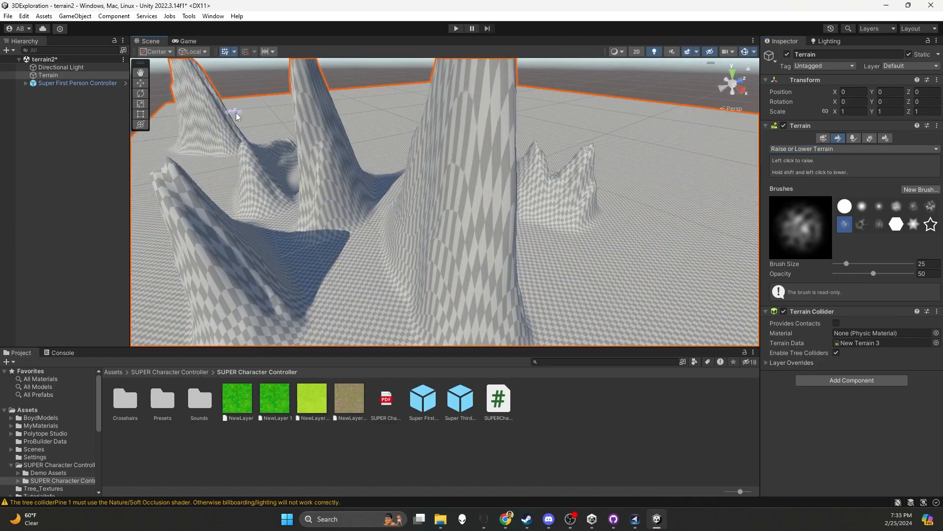
pyautogui.scroll(-5, 487, 167)
pyautogui.hotkey('ctrl', 'z')
pyautogui.hotkey('ctrl', 'z')
pyautogui.hotkey('ctrl', 'z')
pyautogui.hotkey('ctrl', 'z')
pyautogui.hotkey('ctrl', 'z')
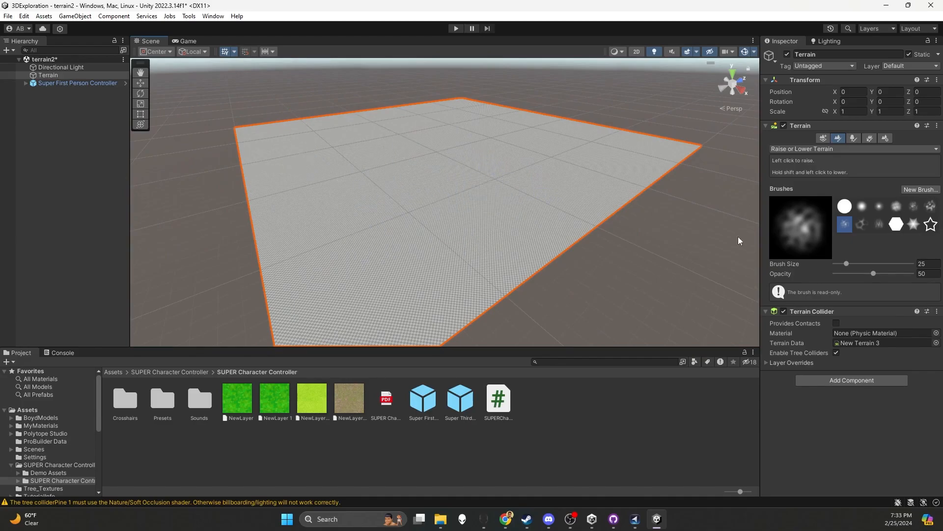
# - Set the brush size to 165 and opacity to 4.4, and raise gentle hills along one side of the terrain and its far corner
pyautogui.moveTo(874, 274)
pyautogui.mouseDown()
pyautogui.moveTo(839, 288)
pyautogui.moveTo(849, 264)
pyautogui.moveTo(875, 266)
pyautogui.mouseUp()
pyautogui.moveTo(873, 266); pyautogui.dragTo(859, 267)
pyautogui.moveTo(359, 211)
pyautogui.mouseDown()
pyautogui.moveTo(425, 242)
pyautogui.moveTo(357, 176)
pyautogui.moveTo(440, 220)
pyautogui.moveTo(332, 122)
pyautogui.mouseUp()
pyautogui.click(303, 116)
pyautogui.click(309, 183)
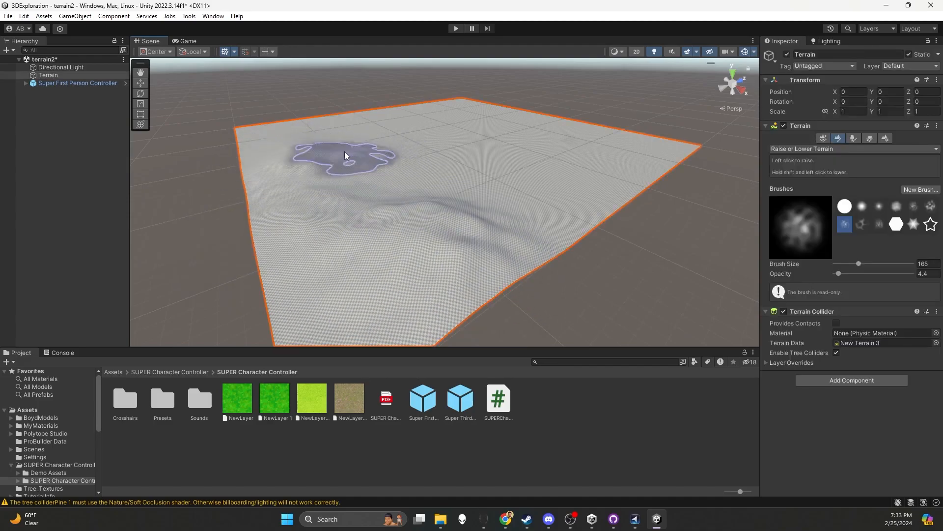
pyautogui.click(288, 128)
pyautogui.click(278, 129)
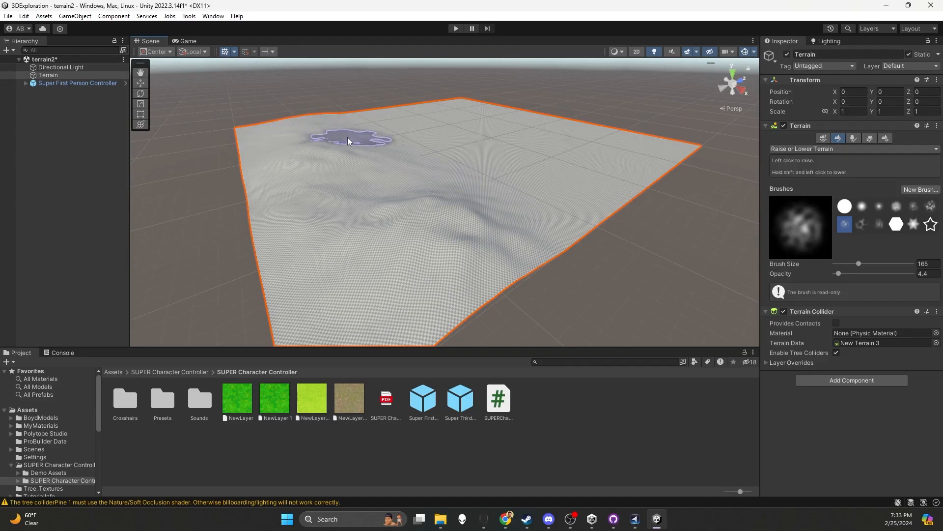
pyautogui.moveTo(404, 149)
pyautogui.mouseDown()
pyautogui.moveTo(402, 170)
pyautogui.moveTo(502, 190)
pyautogui.moveTo(487, 175)
pyautogui.moveTo(354, 156)
pyautogui.mouseUp()
# - Raise low hills along the remaining edges of the terrain so they surround a flat middle area
pyautogui.scroll(-4, 543, 184)
pyautogui.moveTo(575, 189)
pyautogui.keyDown('alt'); pyautogui.mouseDown()
pyautogui.moveTo(608, 177)
pyautogui.moveTo(447, 203)
pyautogui.mouseUp(); pyautogui.keyUp('alt')
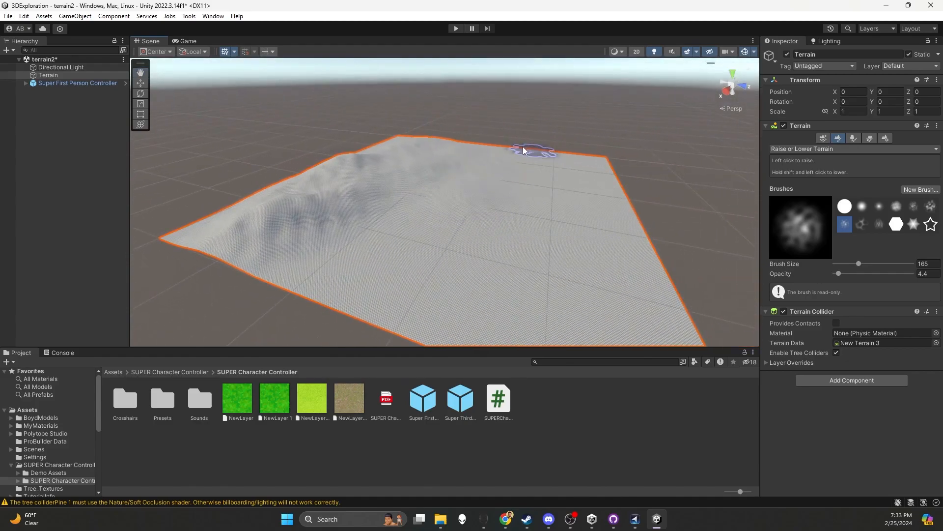
pyautogui.moveTo(575, 151)
pyautogui.mouseDown()
pyautogui.moveTo(609, 173)
pyautogui.moveTo(601, 152)
pyautogui.mouseUp()
pyautogui.scroll(-5, 459, 201)
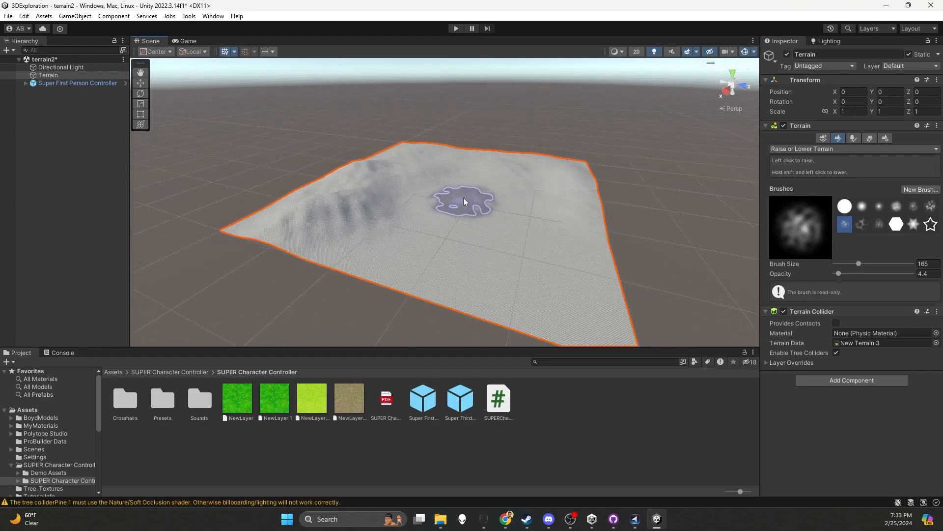
pyautogui.moveTo(494, 215)
pyautogui.mouseDown()
pyautogui.moveTo(552, 204)
pyautogui.moveTo(561, 228)
pyautogui.moveTo(540, 217)
pyautogui.moveTo(494, 285)
pyautogui.moveTo(541, 300)
pyautogui.moveTo(446, 293)
pyautogui.moveTo(453, 248)
pyautogui.mouseUp()
pyautogui.scroll(4, 453, 249)
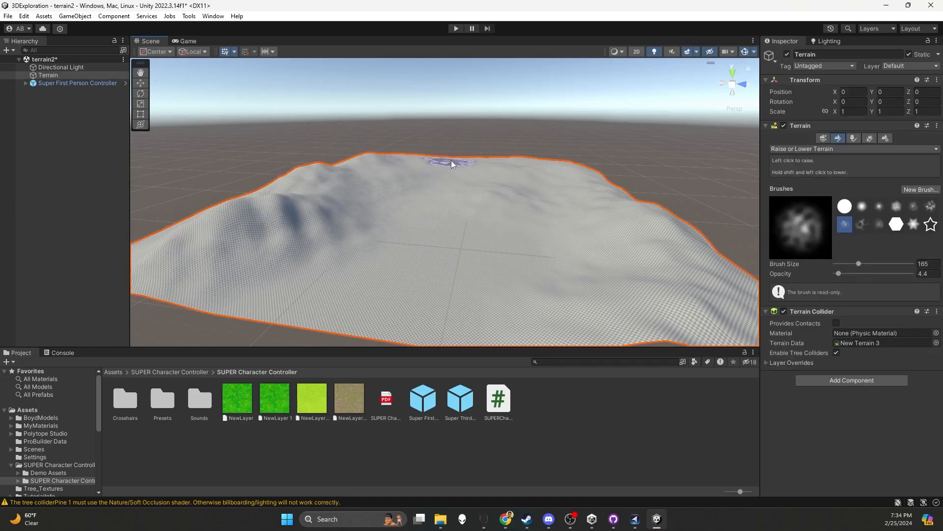
# - Set the brush opacity to 12.7 and raise taller mountain peaks along the far edge of the terrain
pyautogui.moveTo(839, 274); pyautogui.dragTo(846, 274)
pyautogui.moveTo(509, 167)
pyautogui.mouseDown()
pyautogui.moveTo(593, 185)
pyautogui.moveTo(558, 158)
pyautogui.mouseUp()
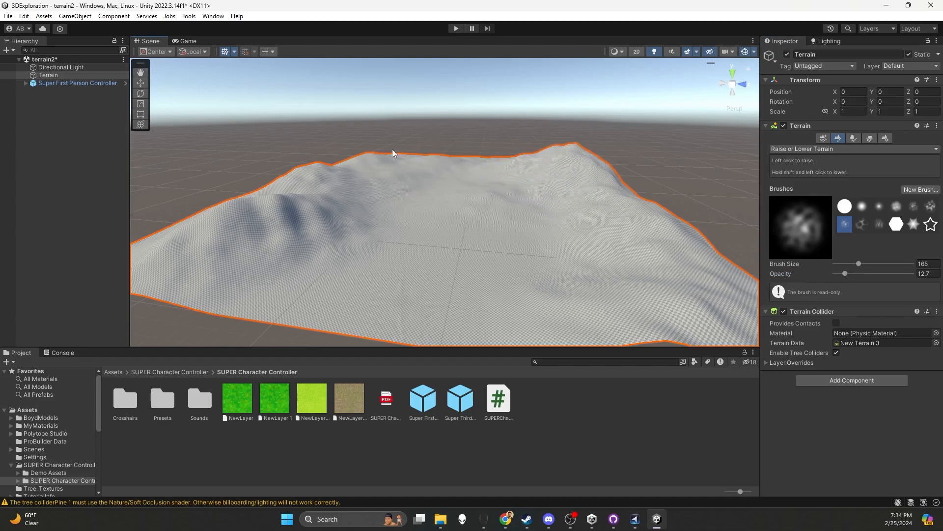
pyautogui.moveTo(433, 163)
pyautogui.mouseDown()
pyautogui.moveTo(381, 153)
pyautogui.moveTo(378, 180)
pyautogui.mouseUp()
pyautogui.moveTo(508, 158)
pyautogui.keyDown('alt'); pyautogui.mouseDown()
pyautogui.moveTo(457, 141)
pyautogui.moveTo(515, 146)
pyautogui.mouseUp(); pyautogui.keyUp('alt')
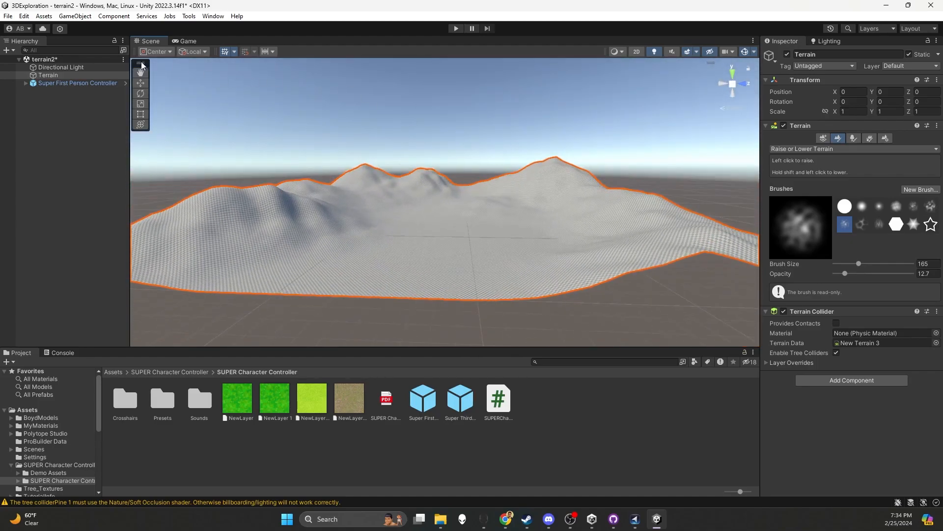
# - Move the Super First Person Controller off the hillside onto the flat middle of the terrain, to about Z 272.3
pyautogui.click(173, 42)
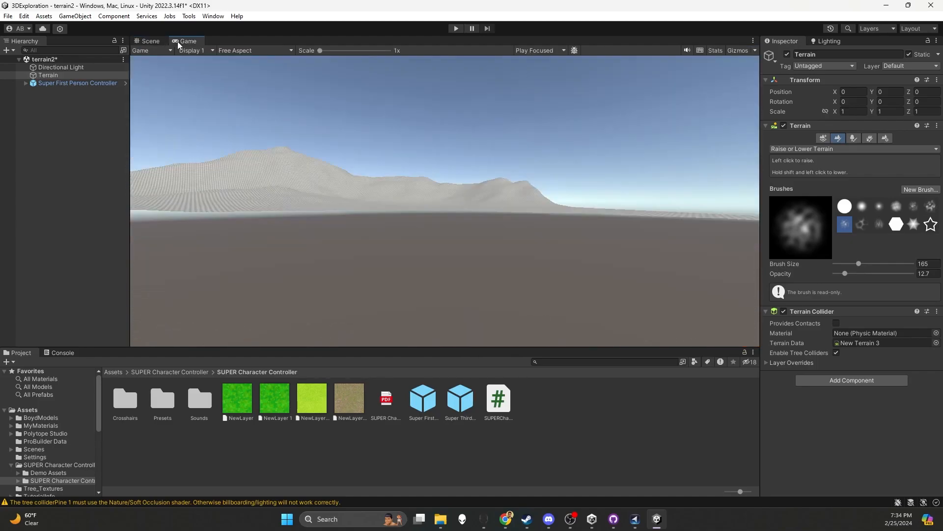
pyautogui.click(80, 82)
pyautogui.click(152, 41)
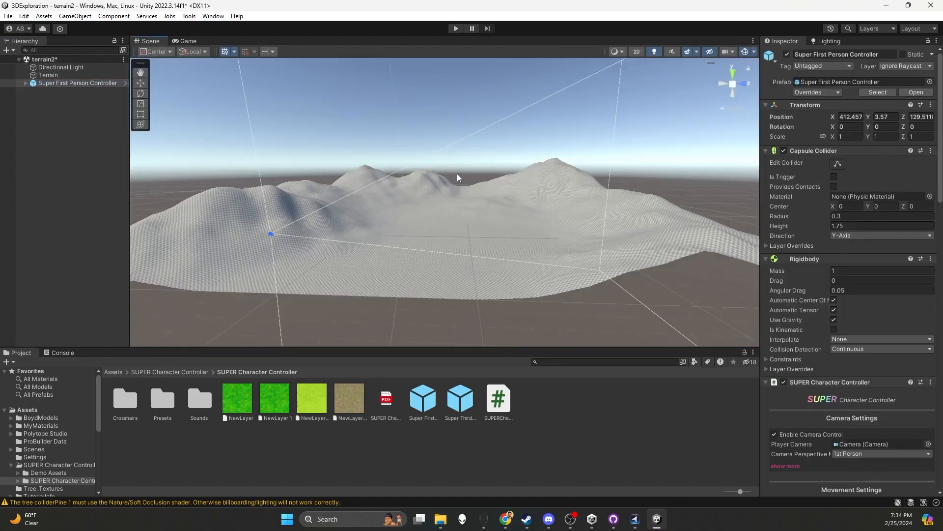
pyautogui.press('f')
pyautogui.scroll(-5, 492, 177)
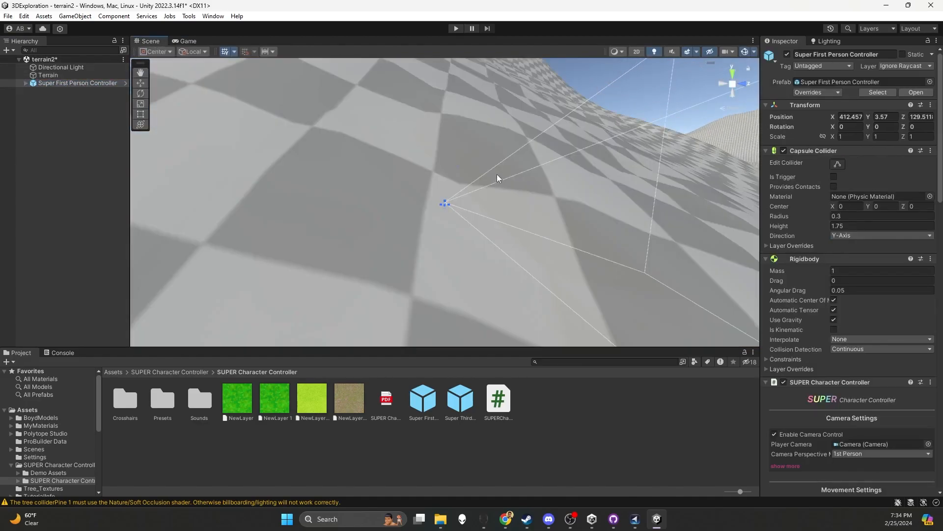
pyautogui.scroll(-2, 491, 196)
pyautogui.press('w')
pyautogui.moveTo(409, 235); pyautogui.dragTo(689, 239)
pyautogui.press('f')
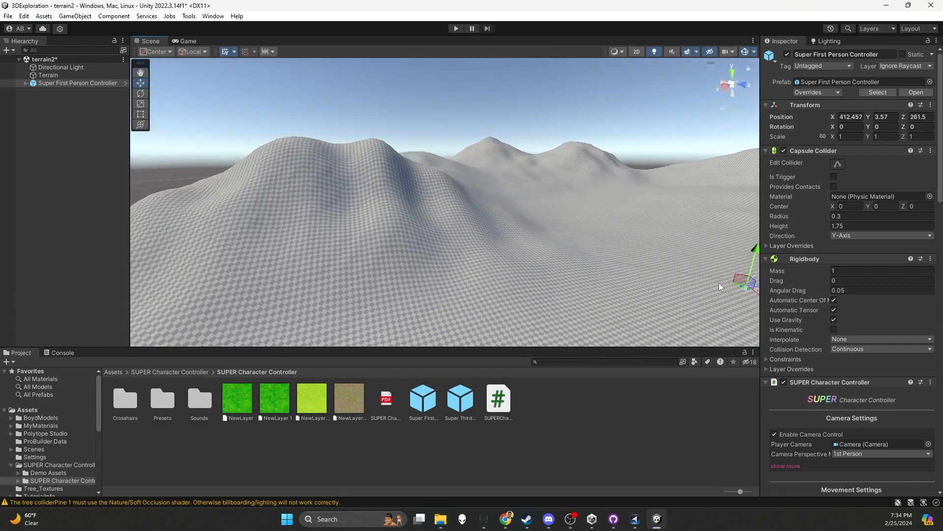
pyautogui.moveTo(468, 227); pyautogui.dragTo(507, 222)
pyautogui.moveTo(472, 183); pyautogui.dragTo(471, 173)
# - Rotate the first-person controller to about Y -96.155, lower it to Y 2.1, and preview its view of the mountains in the Game view
pyautogui.press('e')
pyautogui.moveTo(508, 223); pyautogui.dragTo(624, 214)
pyautogui.moveTo(624, 213); pyautogui.dragTo(576, 213, button='right')
pyautogui.press('w')
pyautogui.moveTo(505, 144); pyautogui.dragTo(505, 169)
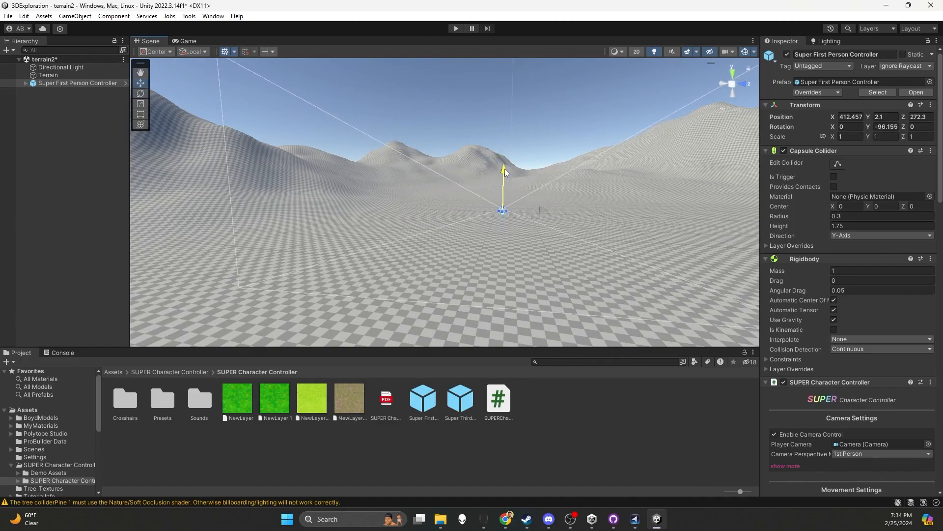
pyautogui.hotkey('ctrl', '2')
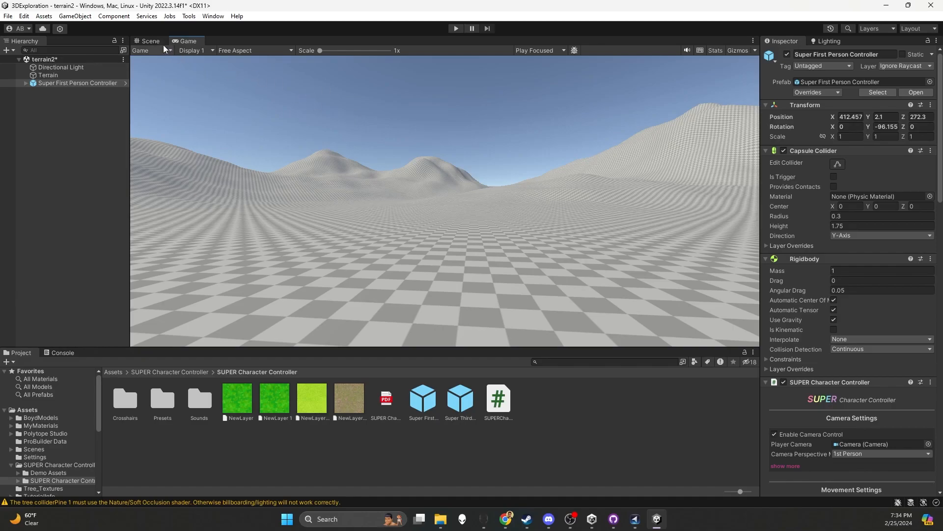
# - Return to the Scene view, reselect the terrain, and choose builtin_brush_6 for Raise or Lower Terrain
pyautogui.click(150, 41)
pyautogui.scroll(-8, 561, 229)
pyautogui.keyDown('alt'); pyautogui.moveTo(546, 219); pyautogui.dragTo(520, 236); pyautogui.keyUp('alt')
pyautogui.scroll(-2, 520, 236)
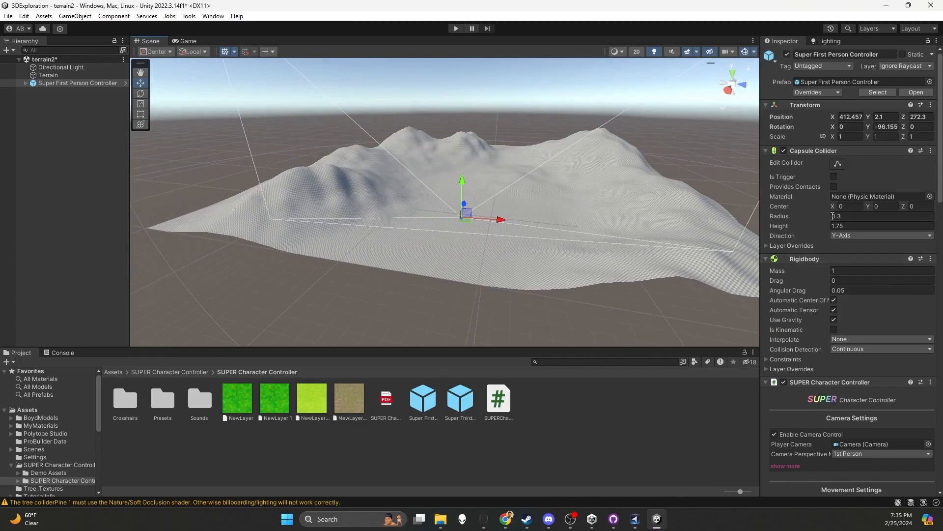
pyautogui.click(458, 225)
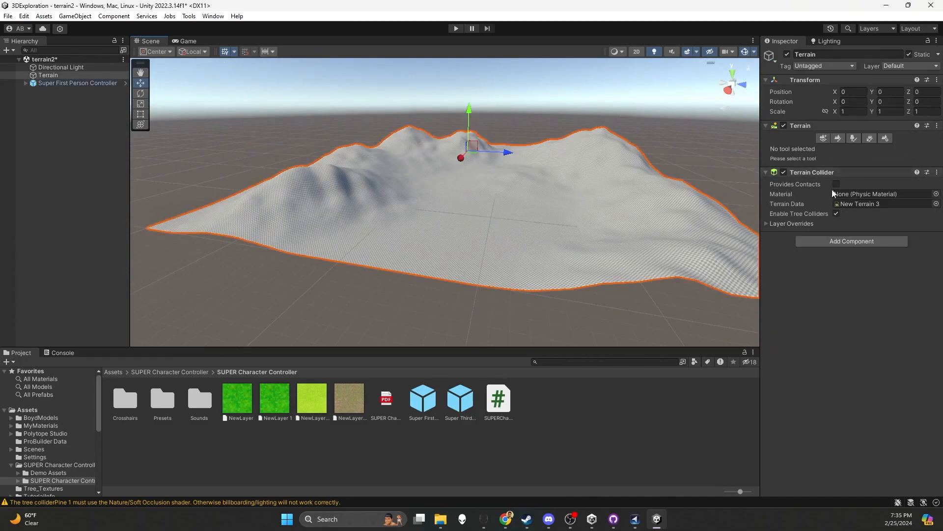
pyautogui.click(839, 138)
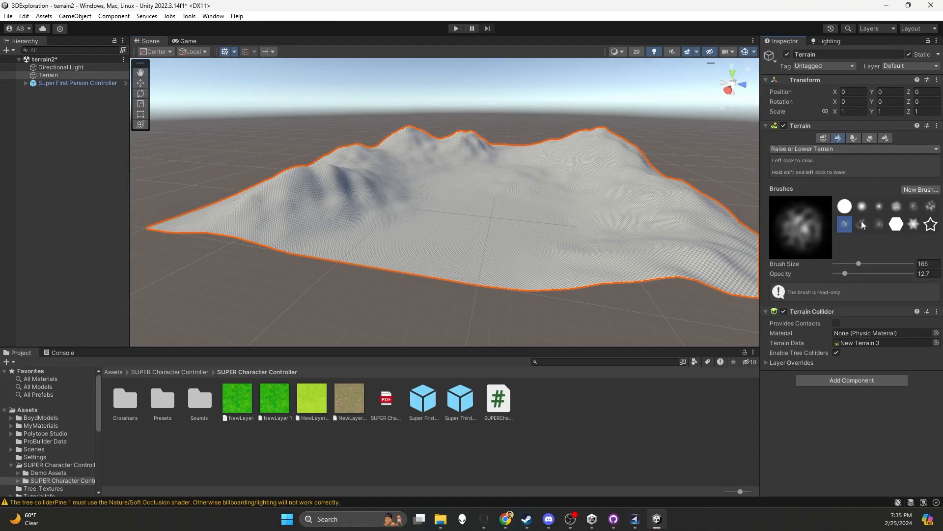
pyautogui.click(930, 206)
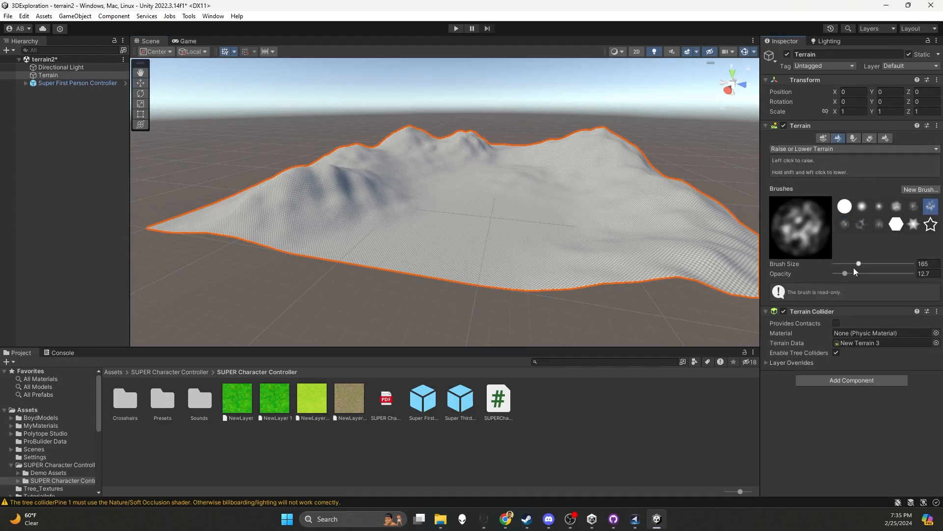
pyautogui.moveTo(846, 274); pyautogui.dragTo(844, 275)
pyautogui.moveTo(479, 238)
pyautogui.mouseDown()
pyautogui.moveTo(470, 227)
pyautogui.moveTo(539, 238)
pyautogui.mouseUp()
pyautogui.hotkey('ctrl', 'z')
# - Set the brush opacity to 3 and raise subtle, uneven bumps across the valley floor between the mountains
pyautogui.moveTo(844, 274); pyautogui.dragTo(813, 276)
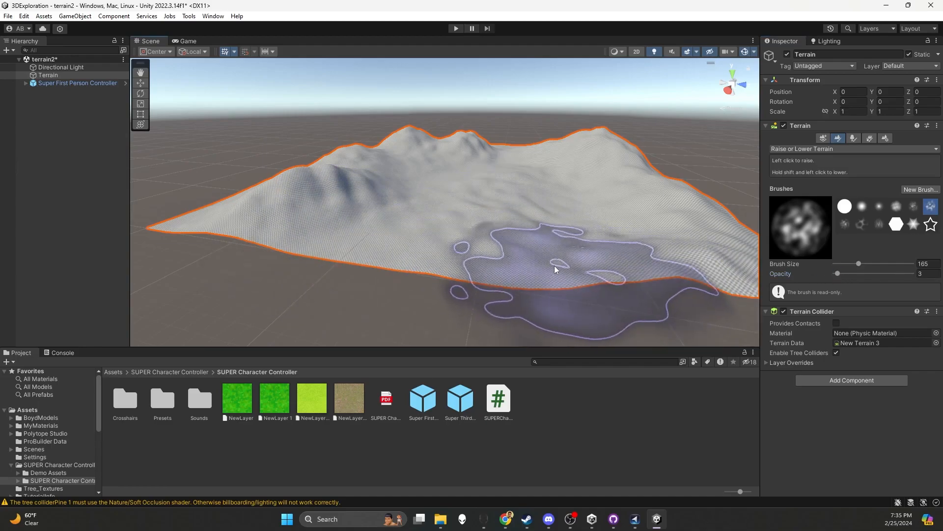
pyautogui.moveTo(525, 229)
pyautogui.keyDown('alt'); pyautogui.mouseDown()
pyautogui.moveTo(598, 255)
pyautogui.moveTo(657, 214)
pyautogui.moveTo(715, 251)
pyautogui.moveTo(680, 276)
pyautogui.moveTo(579, 219)
pyautogui.moveTo(518, 223)
pyautogui.moveTo(506, 212)
pyautogui.moveTo(592, 220)
pyautogui.mouseUp(); pyautogui.keyUp('alt')
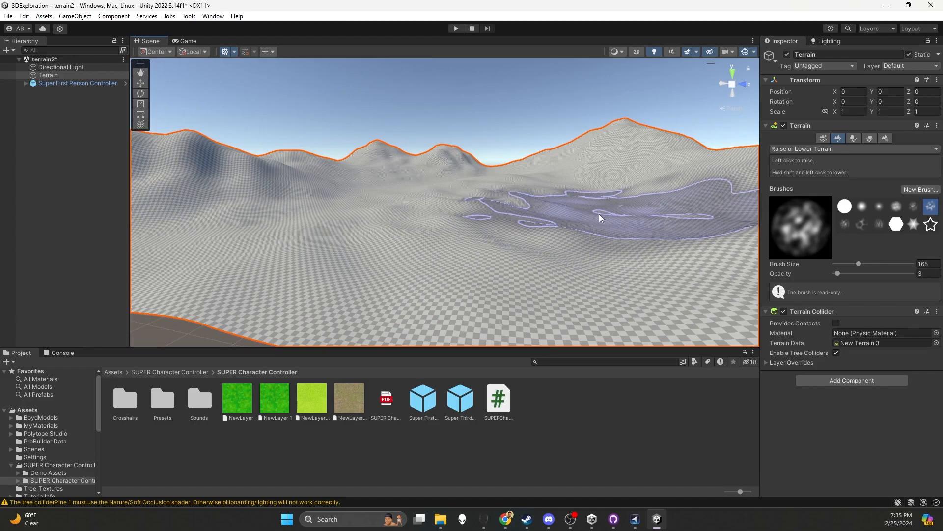
pyautogui.keyDown('alt'); pyautogui.moveTo(552, 173); pyautogui.dragTo(525, 227); pyautogui.keyUp('alt')
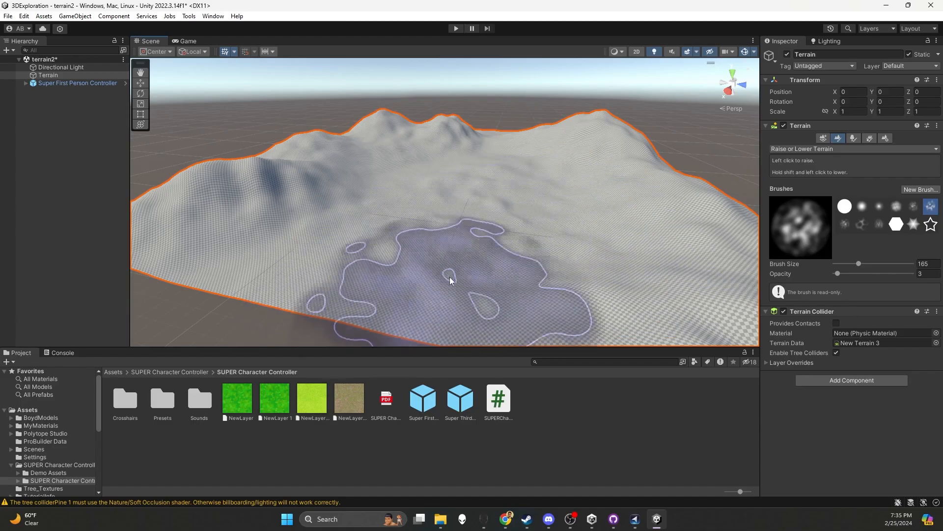
pyautogui.moveTo(505, 220)
pyautogui.keyDown('alt'); pyautogui.mouseDown()
pyautogui.moveTo(519, 183)
pyautogui.moveTo(509, 168)
pyautogui.moveTo(482, 213)
pyautogui.moveTo(490, 217)
pyautogui.moveTo(482, 200)
pyautogui.moveTo(514, 208)
pyautogui.mouseUp(); pyautogui.keyUp('alt')
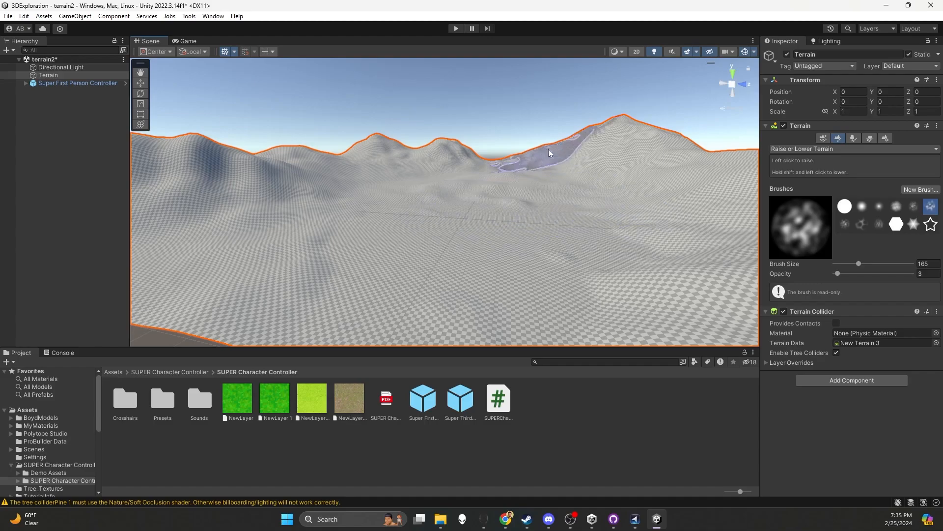
# - Switch the terrain tool to Paint Texture and create a terrain layer from the forrest_ground_01_diff_4k texture
pyautogui.click(821, 148)
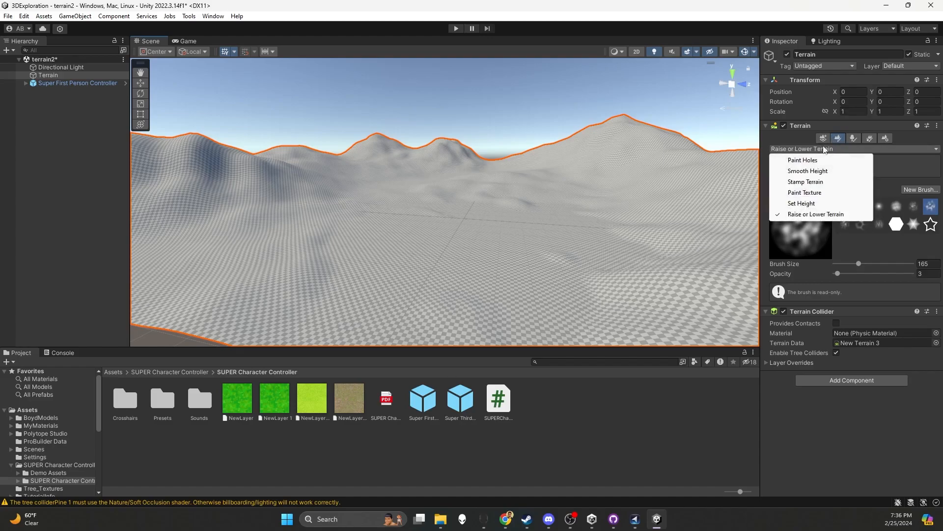
pyautogui.click(821, 192)
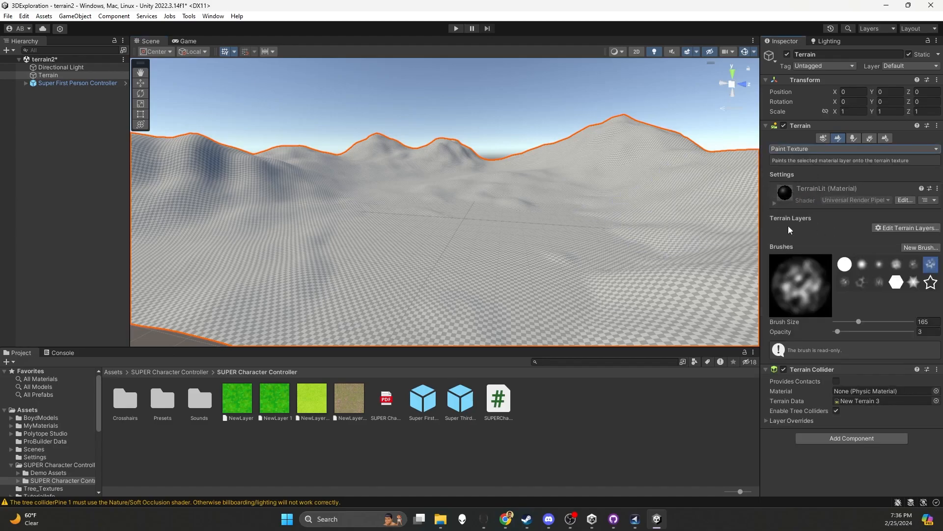
pyautogui.click(886, 227)
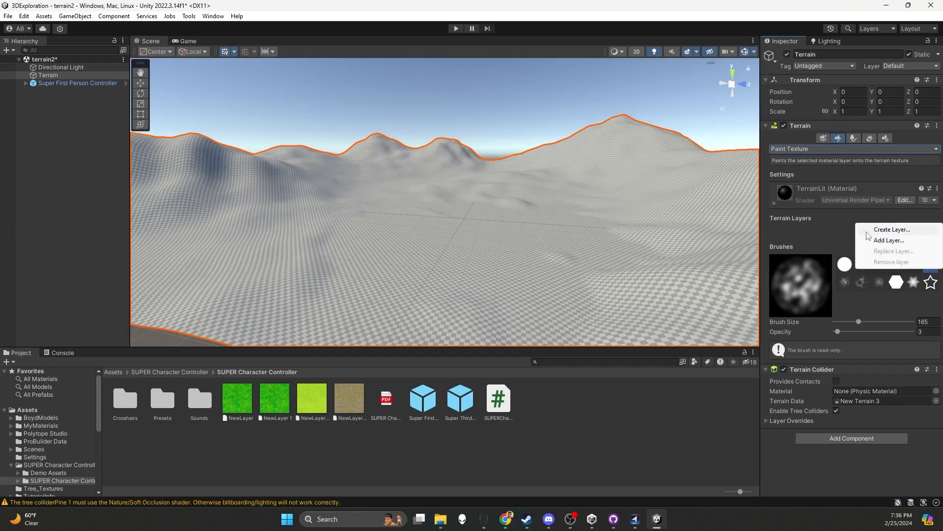
pyautogui.click(892, 229)
pyautogui.moveTo(827, 227); pyautogui.dragTo(570, 120)
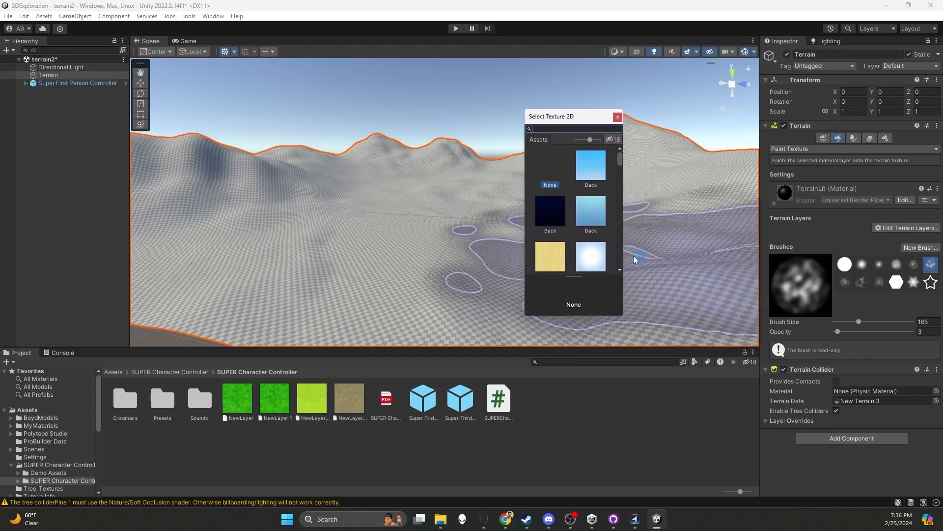
pyautogui.moveTo(623, 309); pyautogui.dragTo(787, 305)
pyautogui.moveTo(662, 119); pyautogui.dragTo(565, 108)
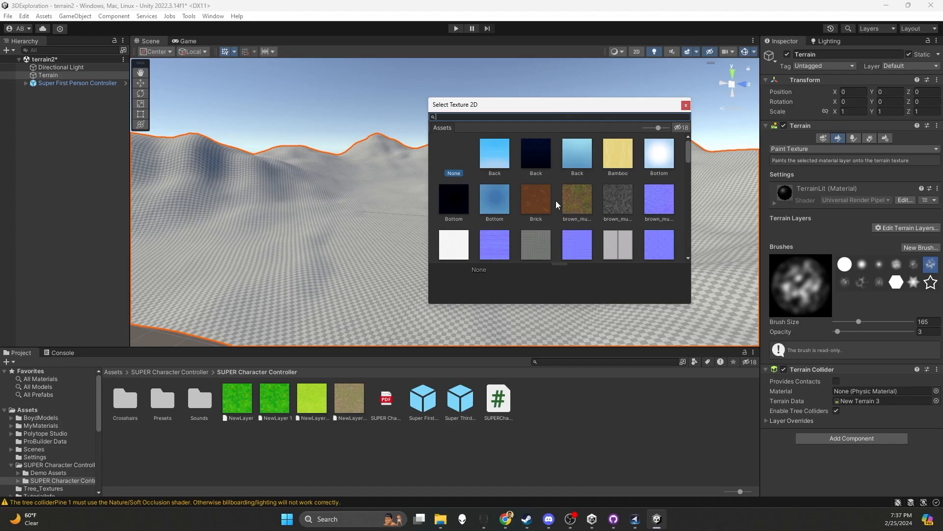
pyautogui.scroll(-6, 556, 202)
pyautogui.scroll(-2, 563, 201)
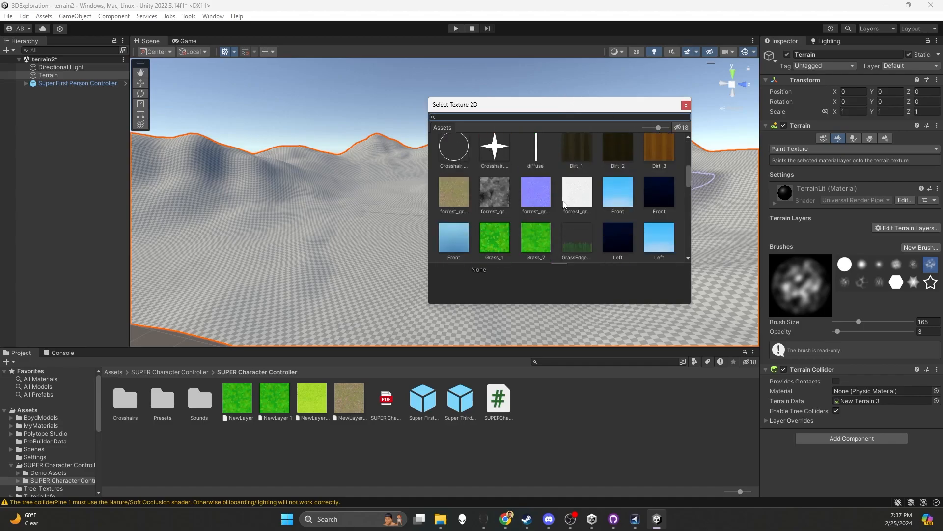
pyautogui.scroll(1, 562, 200)
pyautogui.click(456, 193)
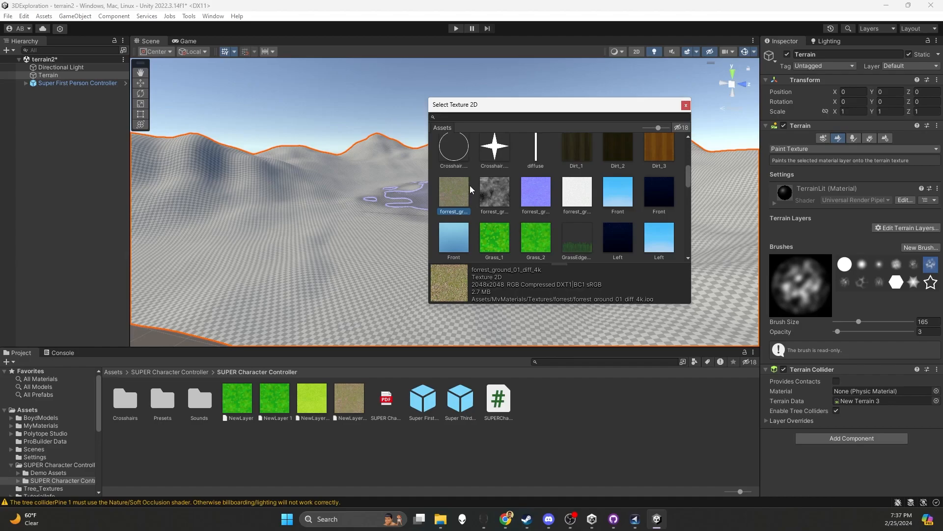
pyautogui.doubleClick(457, 195)
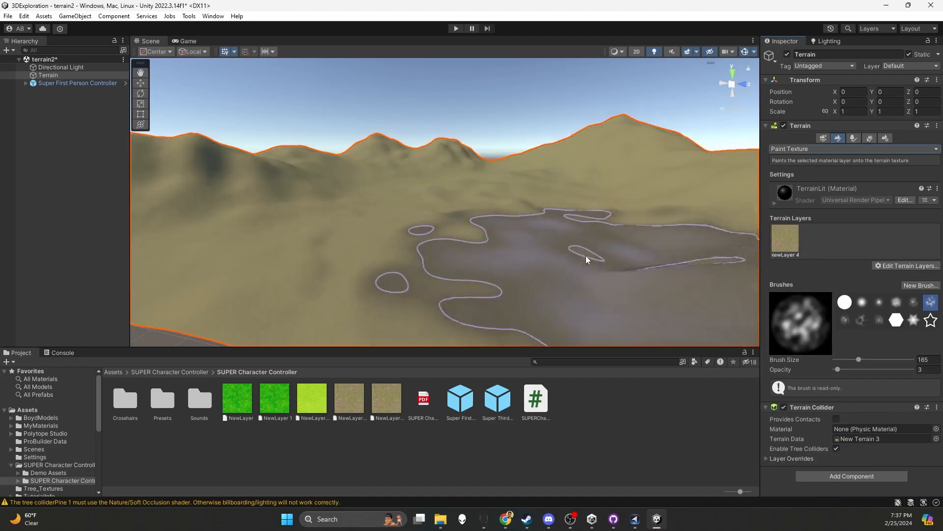
# - Inspect the textured valley floor in the Scene view and preview it through the controller's camera in the Game view
pyautogui.moveTo(577, 257); pyautogui.dragTo(514, 286, button='middle')
pyautogui.scroll(3, 494, 261)
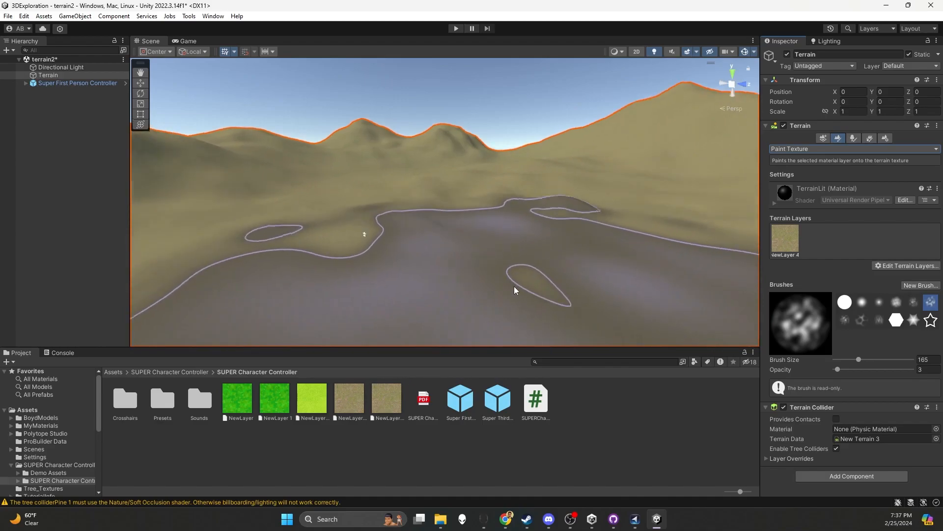
pyautogui.scroll(4, 514, 286)
pyautogui.scroll(-6, 514, 285)
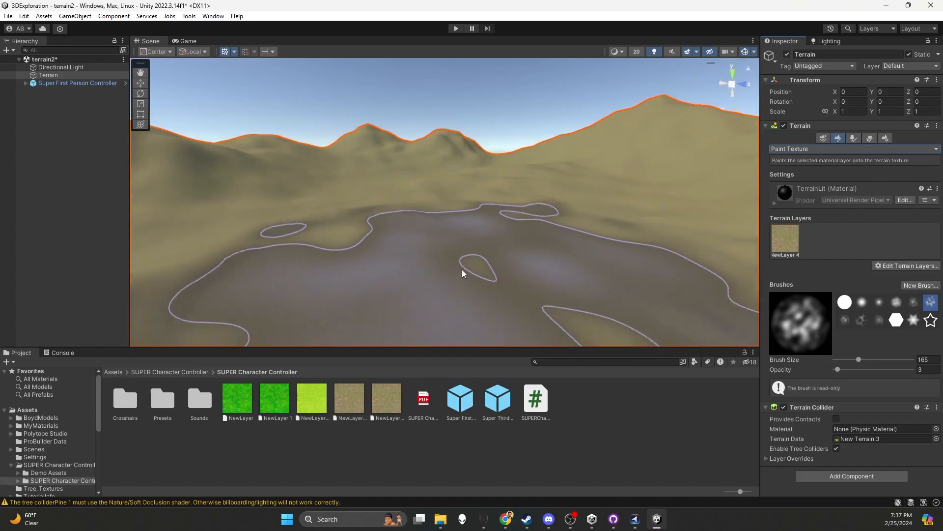
pyautogui.click(186, 40)
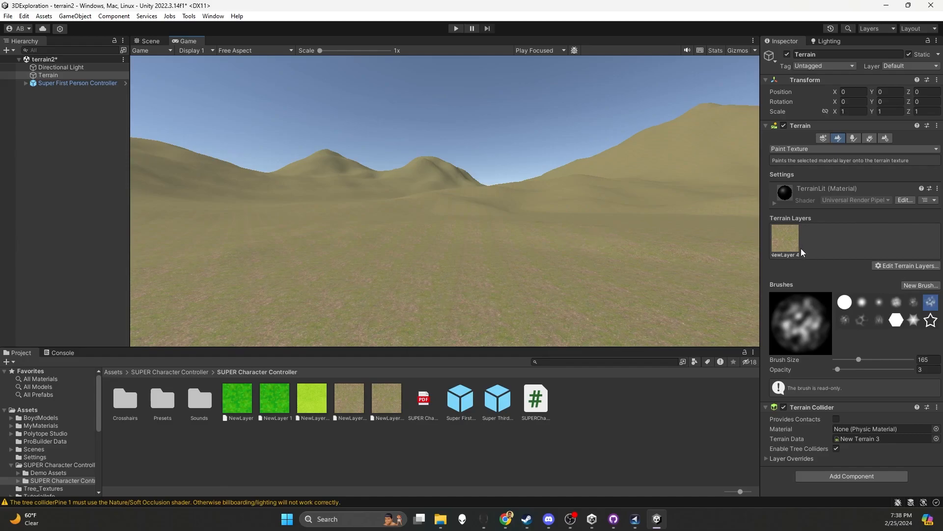
# - Select the forest-ground terrain layer and set its tiling size to X 5, Y 5
pyautogui.click(784, 241)
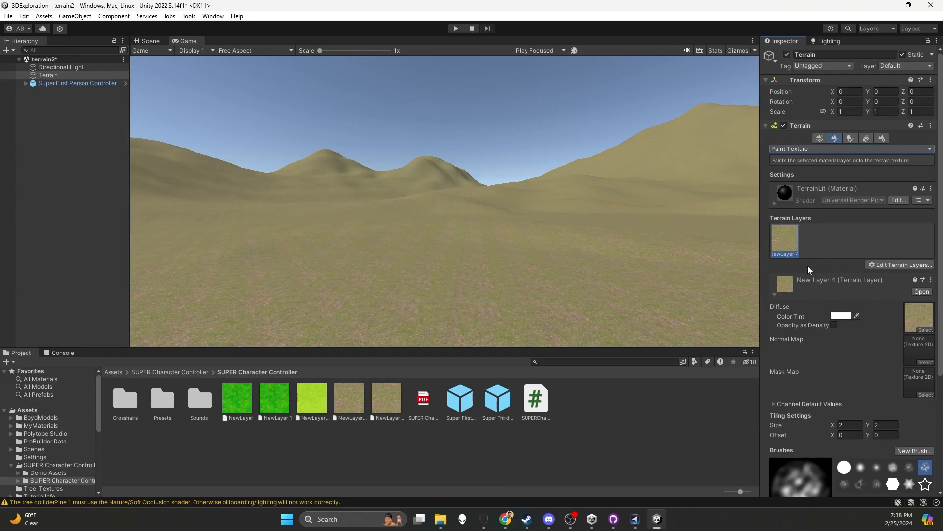
pyautogui.scroll(-3, 801, 265)
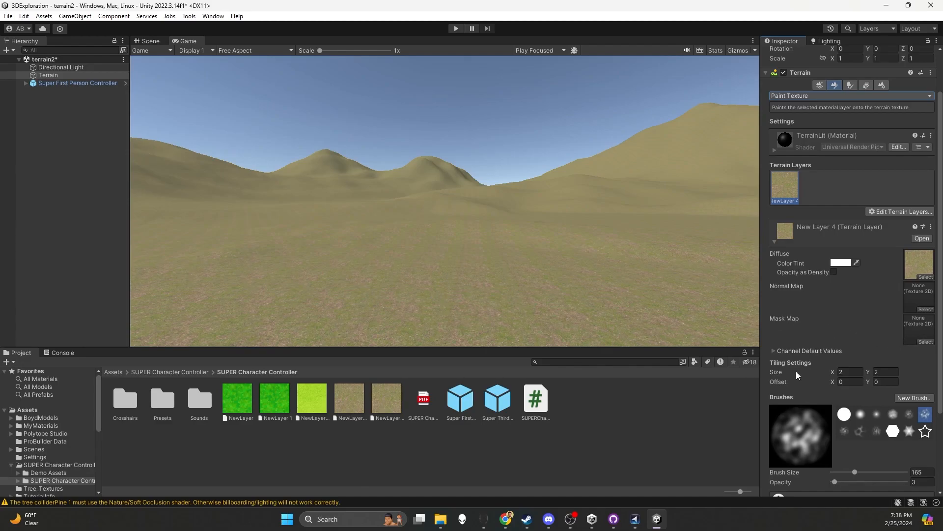
pyautogui.click(852, 372)
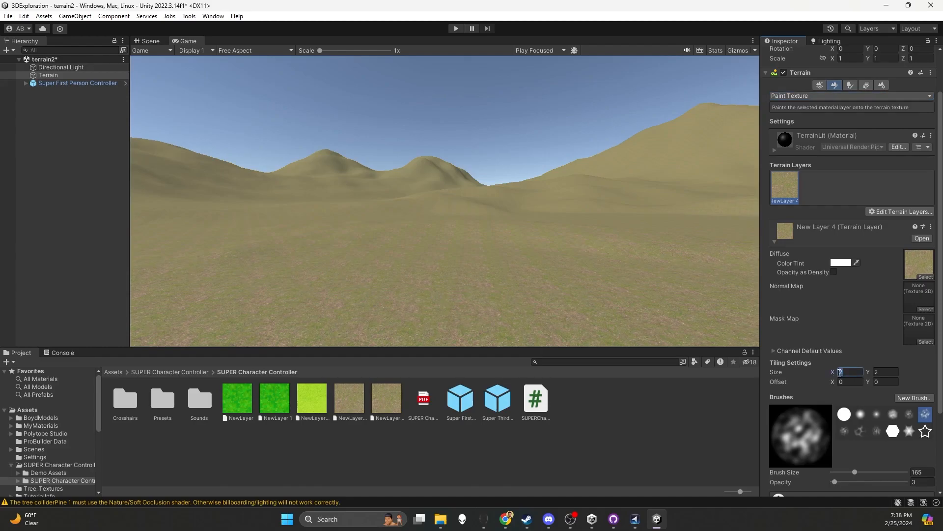
pyautogui.write('5')
pyautogui.press('Tab')
pyautogui.write('5')
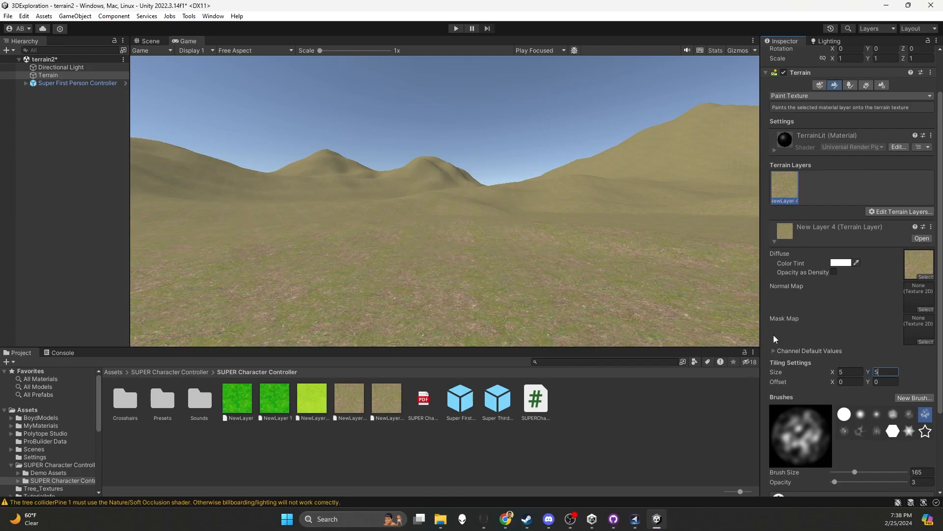
# - Set the forest-ground layer's tiling size to X 10, Y 10 and test the scene briefly in Play mode
pyautogui.click(847, 372)
pyautogui.write('1')
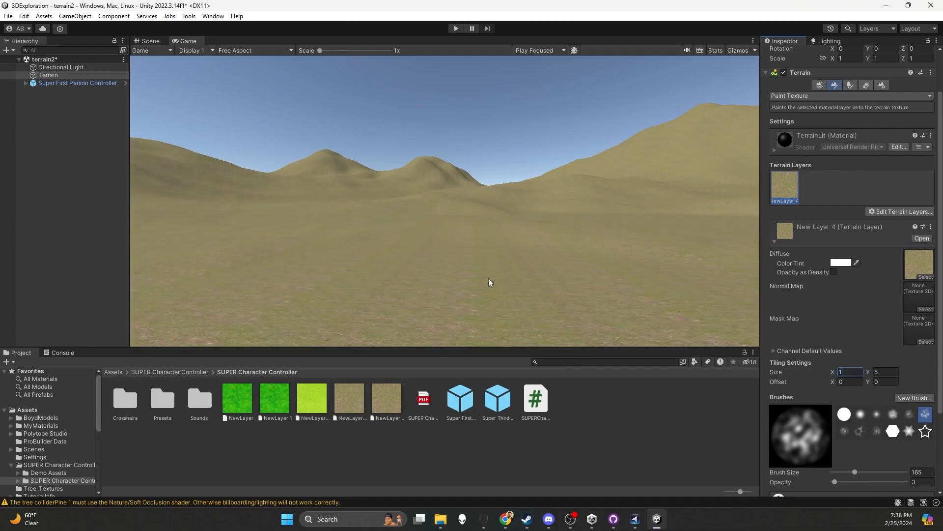
pyautogui.write('0')
pyautogui.click(877, 372)
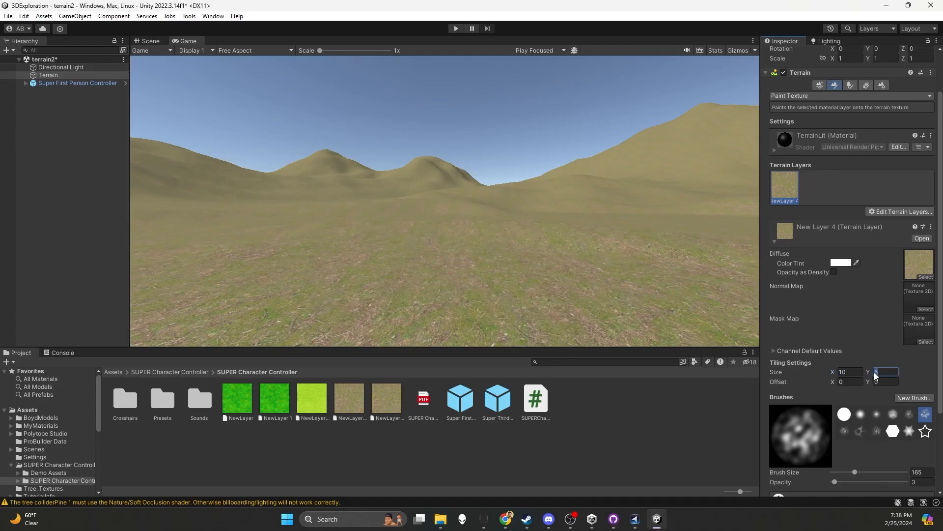
pyautogui.write('10')
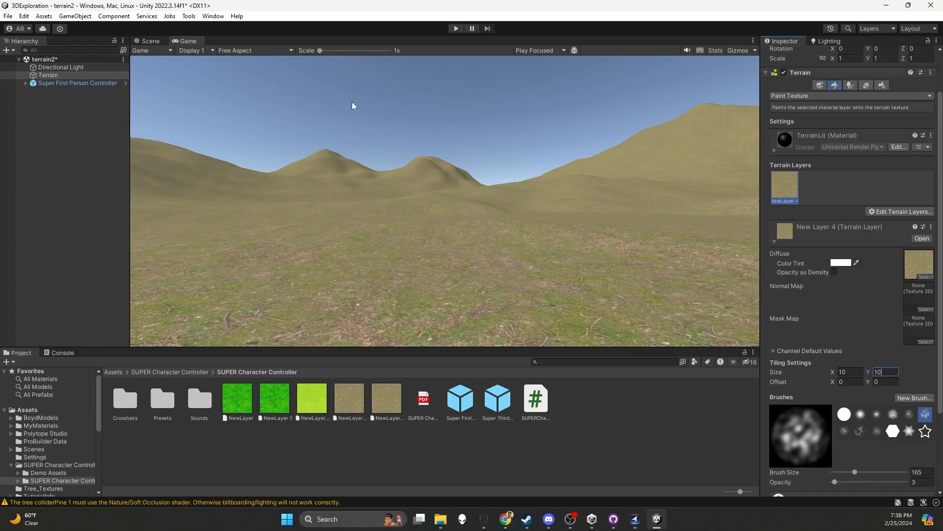
pyautogui.click(456, 28)
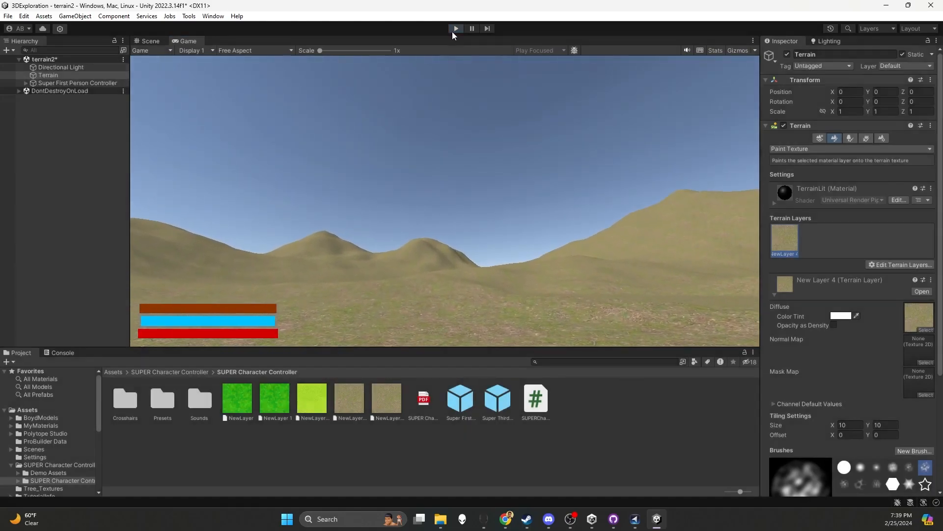
pyautogui.click(454, 29)
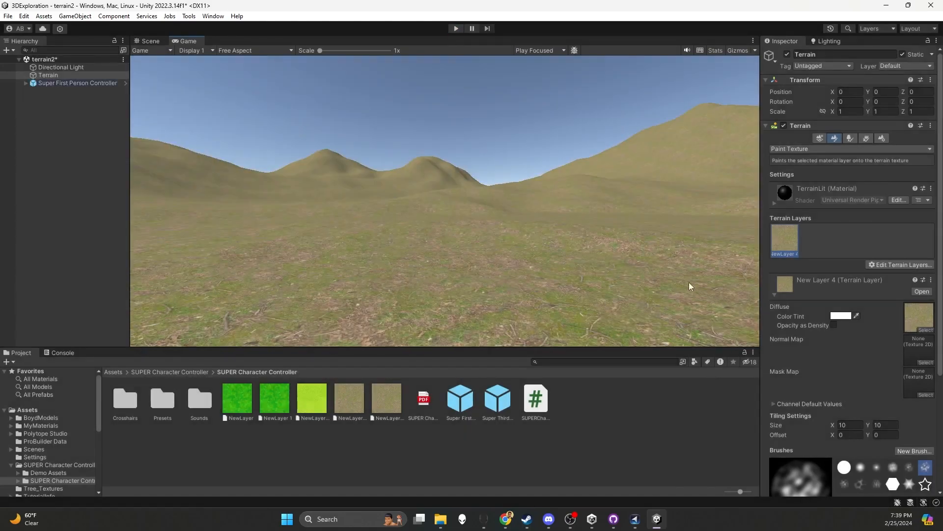
# - Set the forest-ground layer's tiling size to X 8, Y 8
pyautogui.click(851, 426)
pyautogui.write('8')
pyautogui.press('Tab')
pyautogui.write('8')
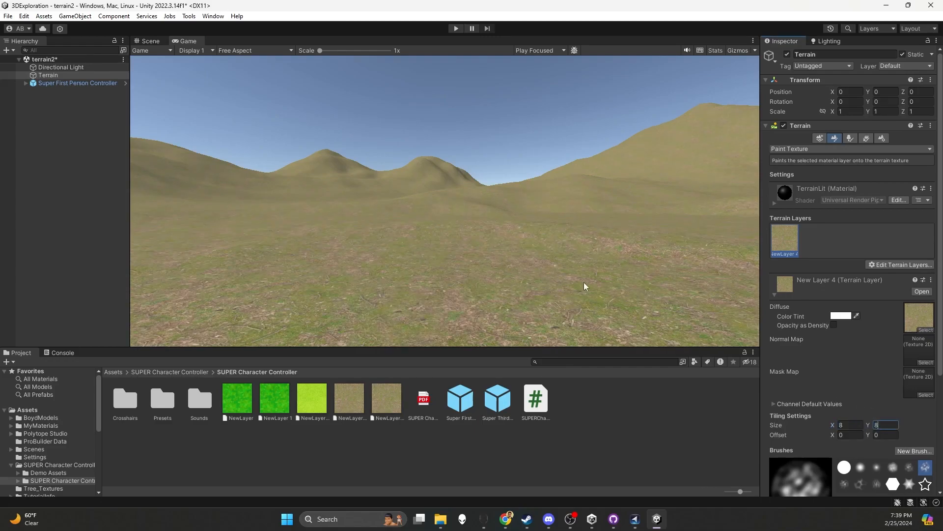
# - Assign forrest_ground_01_nor_gl_4k as the forest-ground layer's normal map and set its normal scale to 2
pyautogui.click(927, 362)
pyautogui.moveTo(797, 305); pyautogui.dragTo(549, 166)
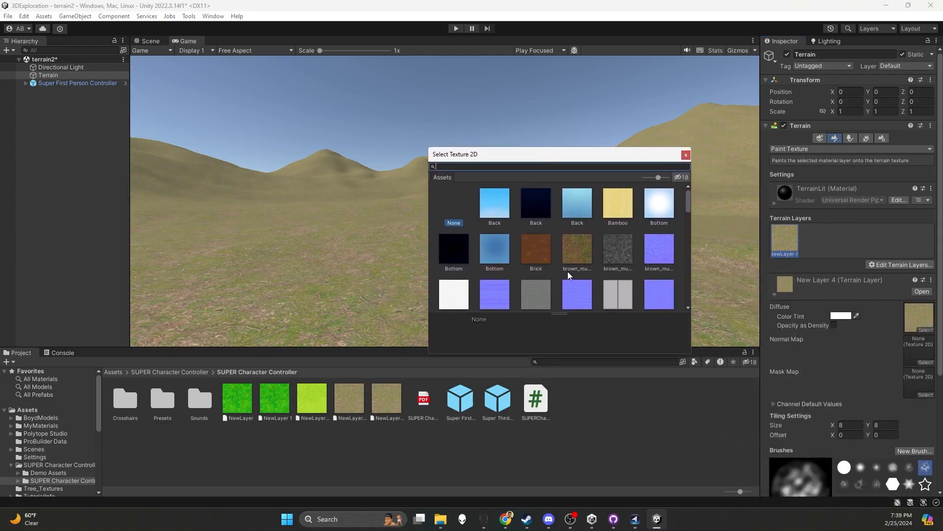
pyautogui.scroll(-10, 568, 273)
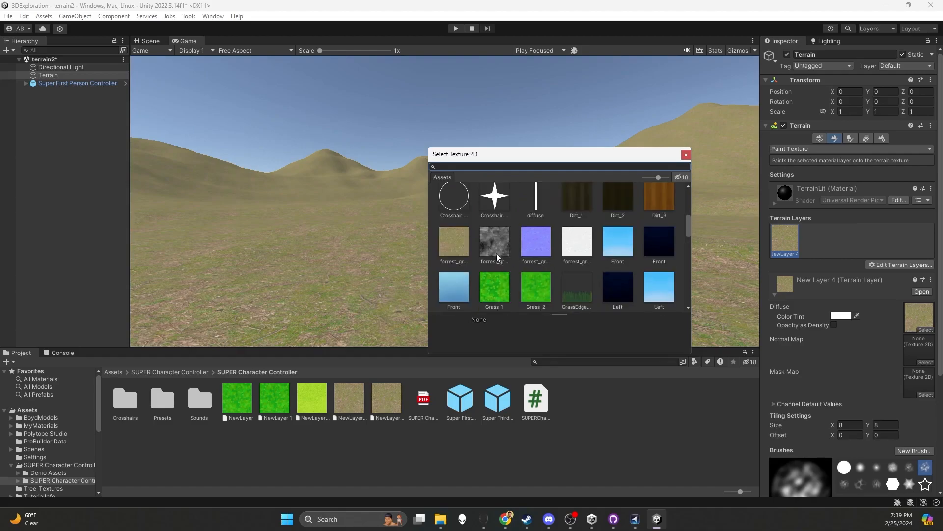
pyautogui.click(533, 240)
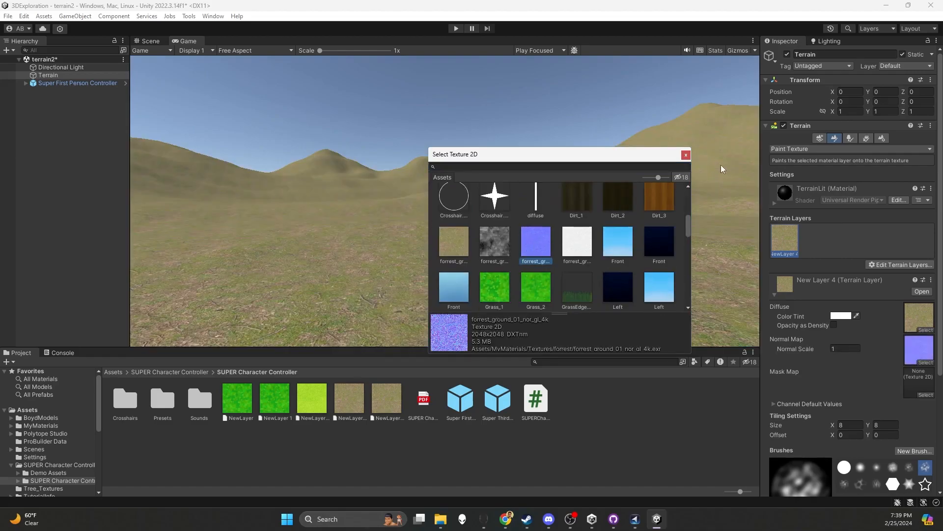
pyautogui.click(686, 155)
pyautogui.click(853, 348)
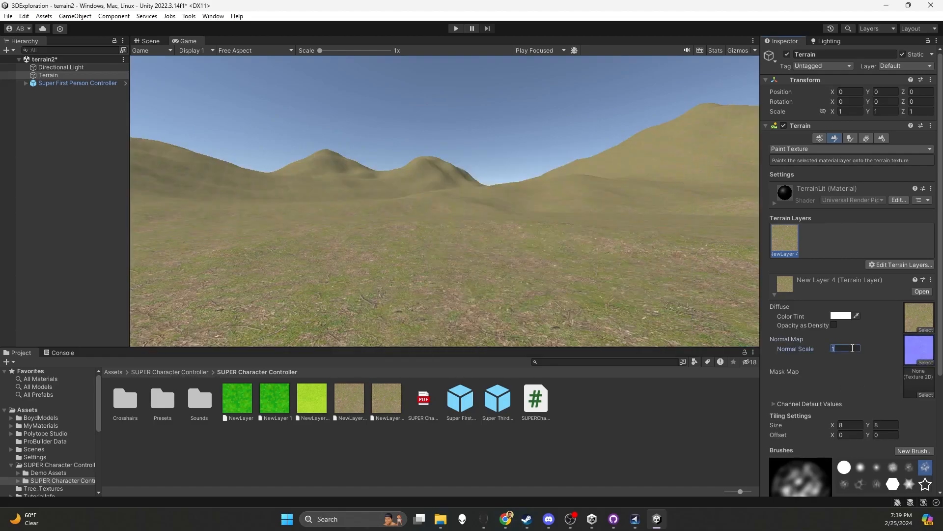
pyautogui.write('2')
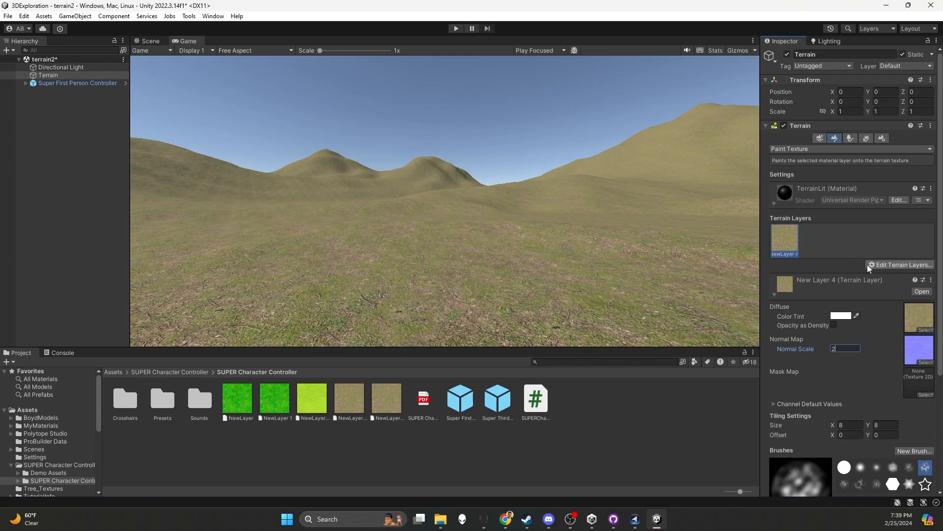
# - Collapse the forest-ground layer's settings and create a second terrain layer from the brown_mud_leaves_01_diff_4k texture
pyautogui.click(853, 279)
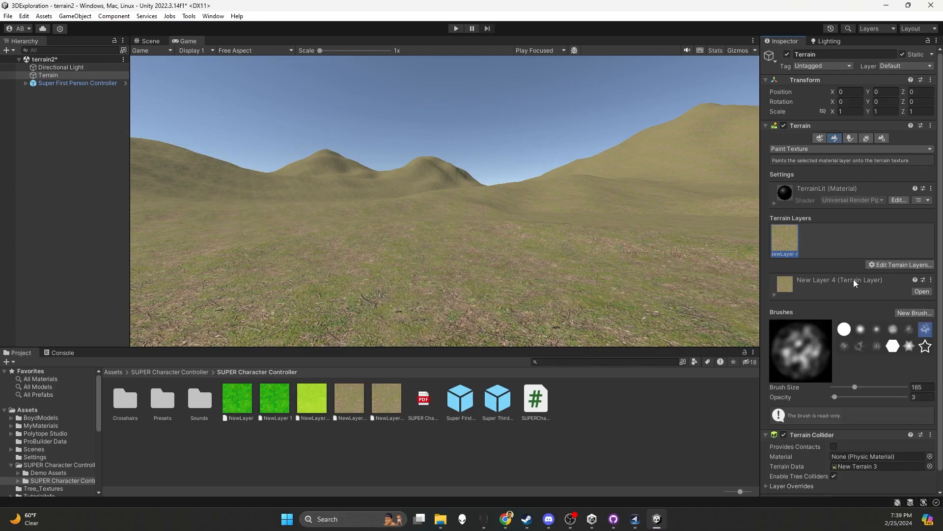
pyautogui.click(923, 279)
pyautogui.click(876, 228)
pyautogui.click(898, 267)
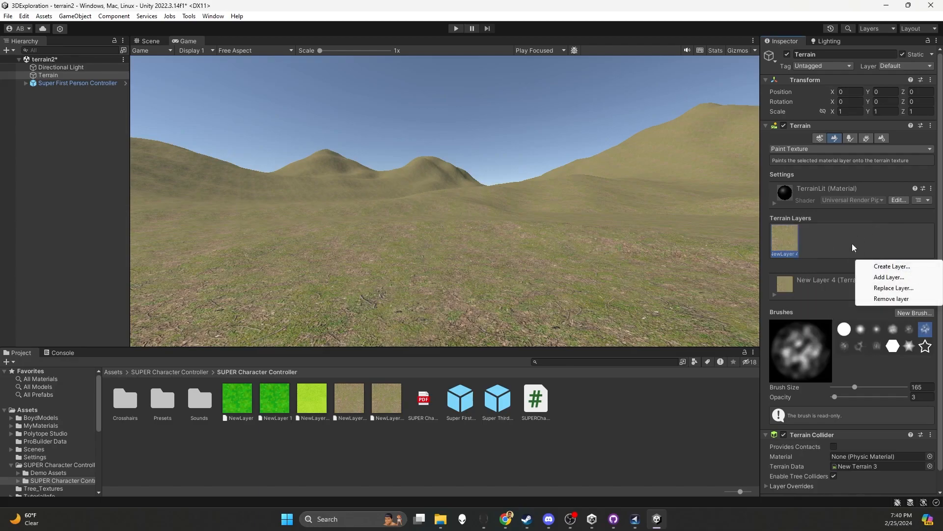
pyautogui.click(889, 266)
pyautogui.moveTo(776, 262)
pyautogui.mouseDown()
pyautogui.moveTo(541, 209)
pyautogui.moveTo(500, 127)
pyautogui.moveTo(538, 112)
pyautogui.mouseUp()
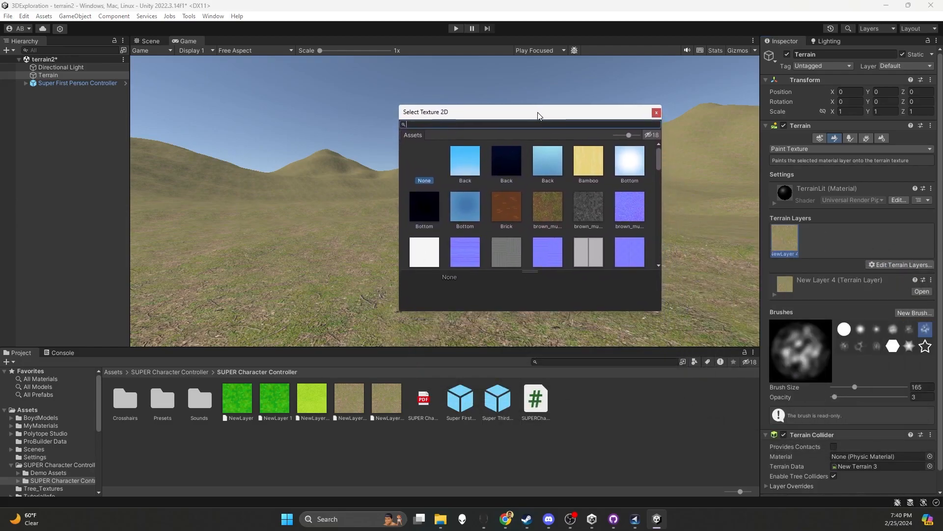
pyautogui.click(549, 211)
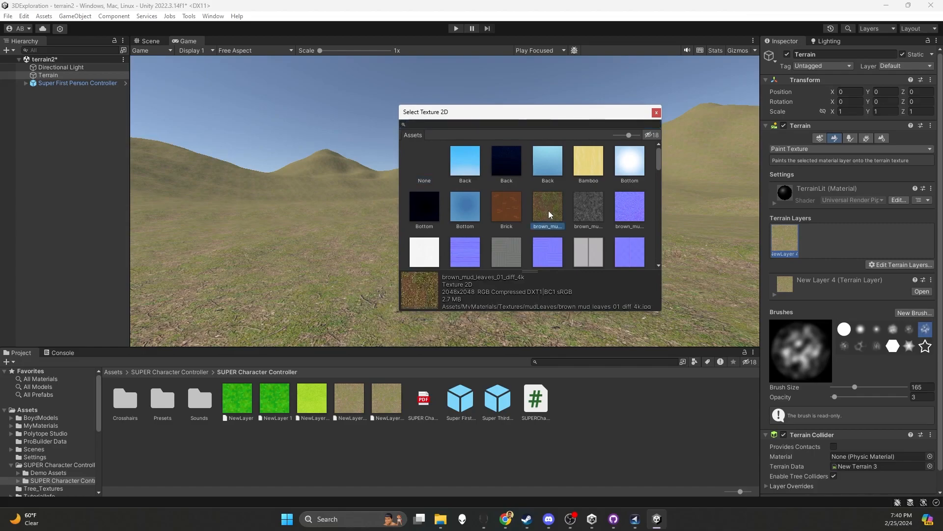
pyautogui.doubleClick(556, 205)
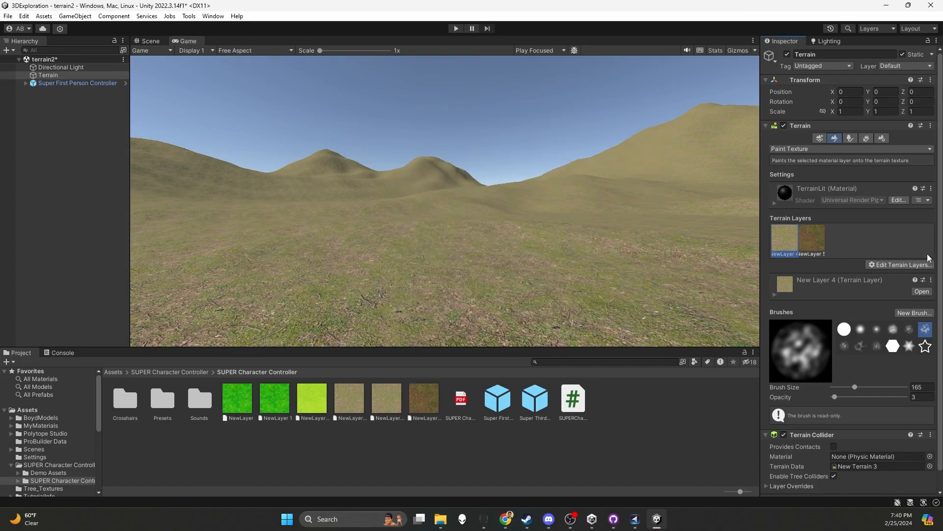
# - Open the mud-leaves layer, assign brown_mud_leaves_01_nor_gl_4k as its normal map, and set the normal scale to 2
pyautogui.click(816, 240)
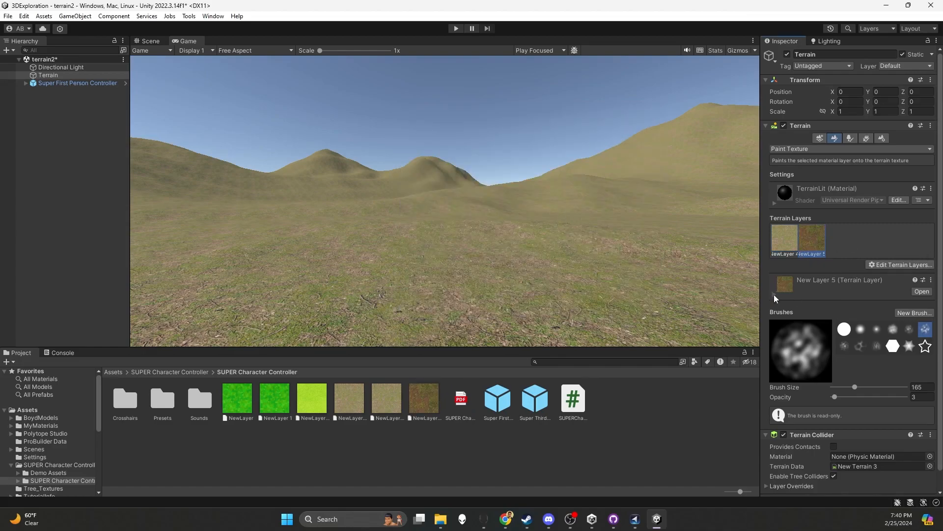
pyautogui.click(922, 291)
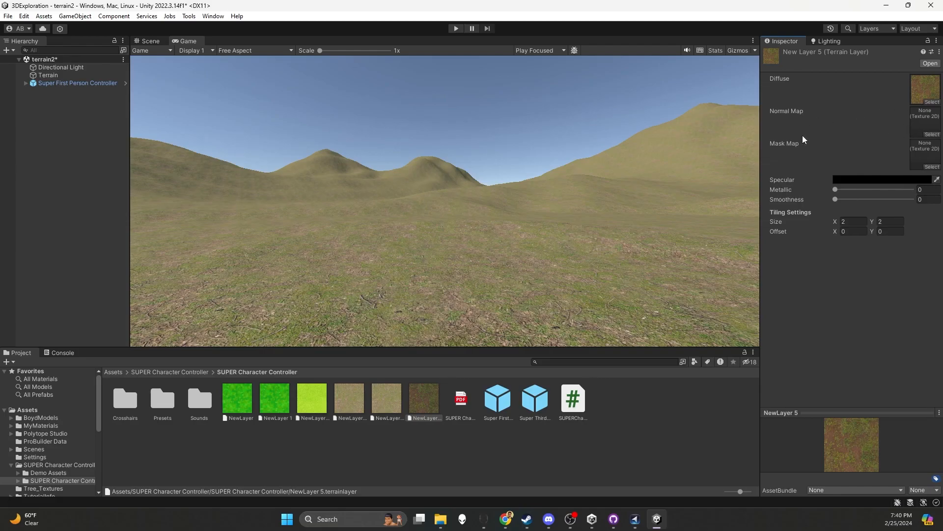
pyautogui.moveTo(786, 129); pyautogui.dragTo(476, 106)
pyautogui.click(598, 202)
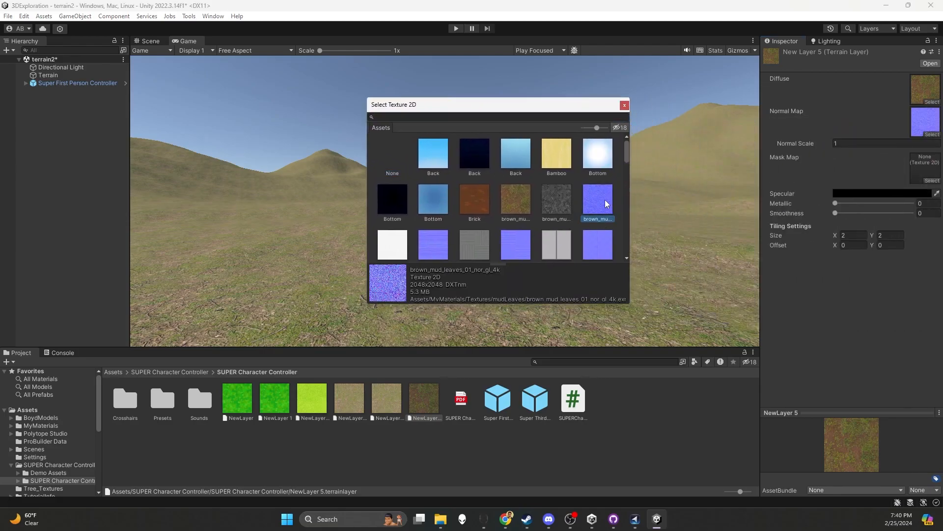
pyautogui.doubleClick(606, 200)
pyautogui.click(862, 142)
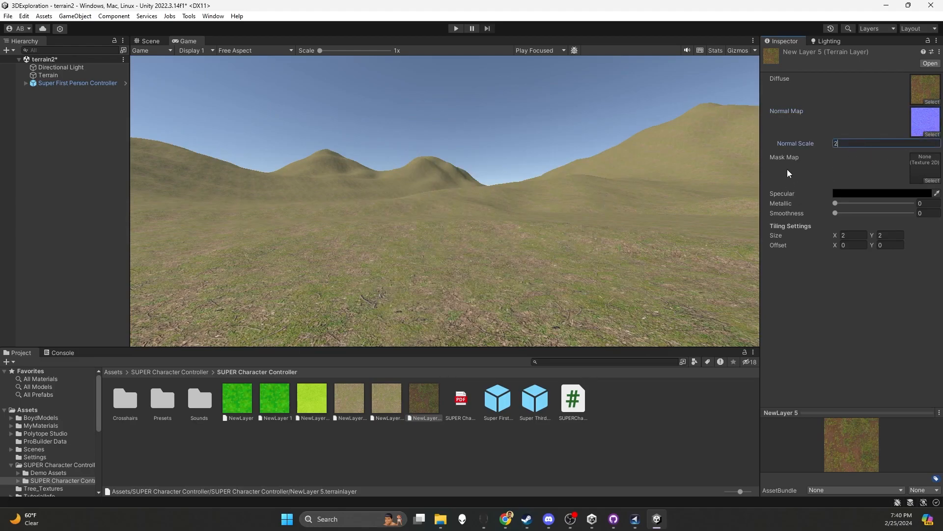
# - Set the mud-leaves layer's tiling size to X 5, Y 5 and return to the terrain's texture painting settings
pyautogui.click(851, 235)
pyautogui.click(668, 251)
pyautogui.click(816, 43)
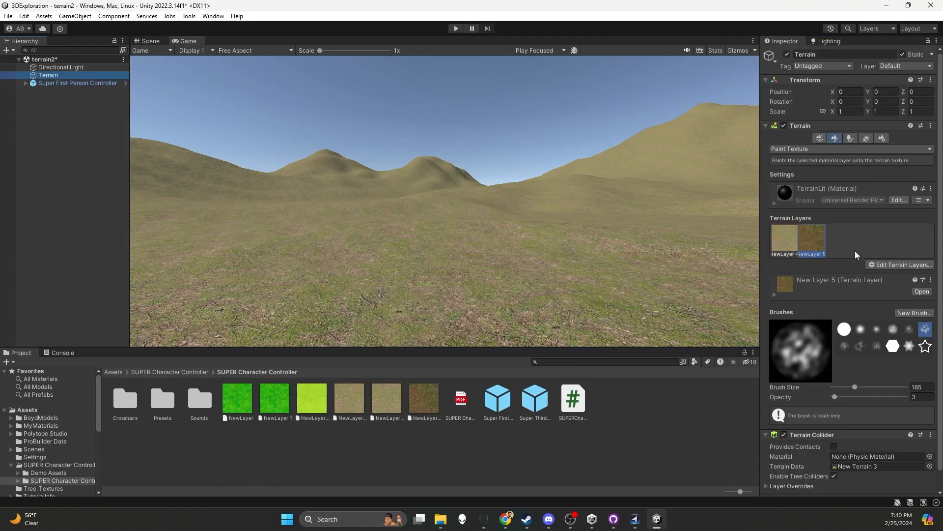
# - Choose the soft round brush for texture painting in the scene view and set its size to 12
pyautogui.click(847, 332)
pyautogui.click(860, 329)
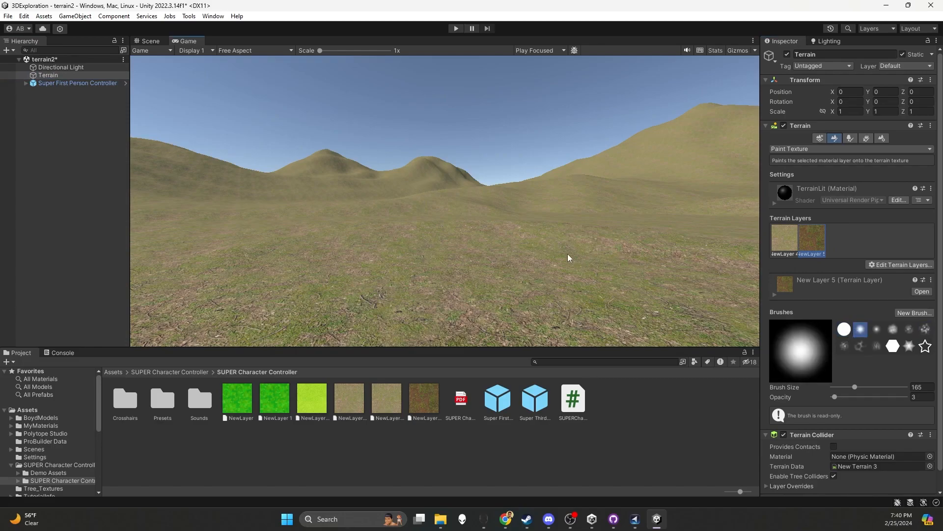
pyautogui.click(150, 41)
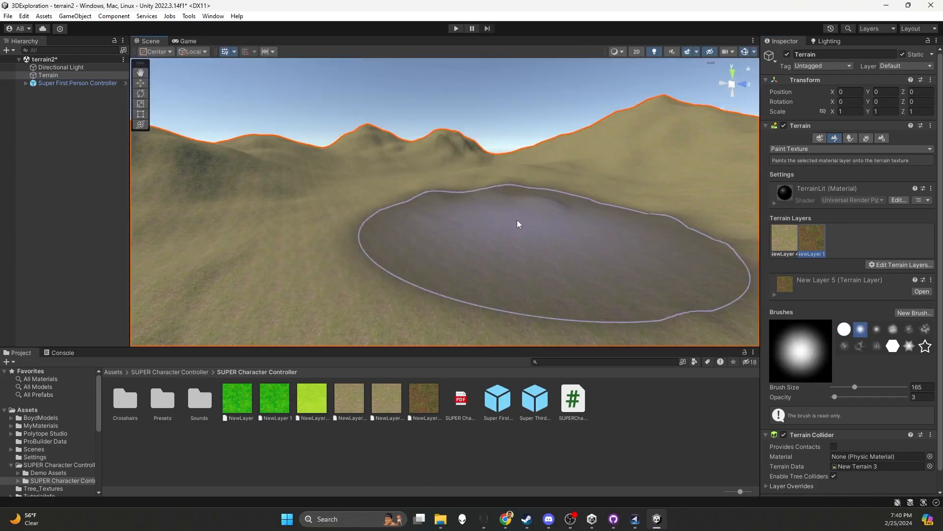
pyautogui.moveTo(554, 252); pyautogui.dragTo(506, 206, button='middle')
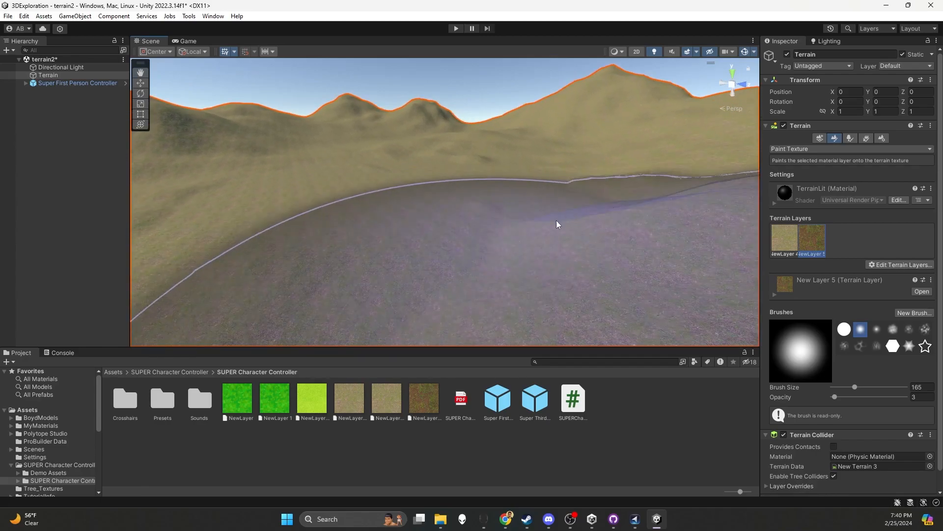
pyautogui.moveTo(375, 197)
pyautogui.mouseDown(button='middle')
pyautogui.moveTo(474, 196)
pyautogui.moveTo(448, 198)
pyautogui.moveTo(482, 221)
pyautogui.mouseUp(button='middle')
pyautogui.scroll(3, 484, 224)
pyautogui.moveTo(484, 224); pyautogui.dragTo(490, 225, button='right')
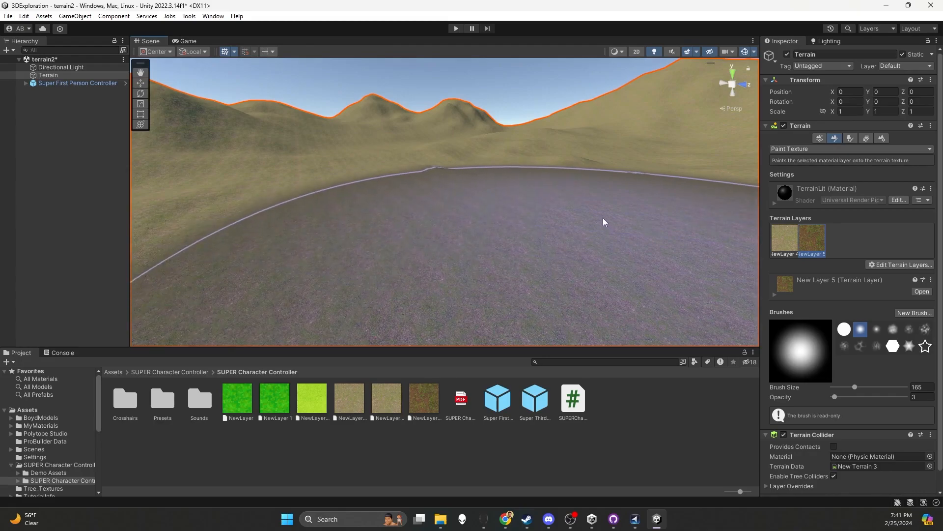
pyautogui.moveTo(855, 388); pyautogui.dragTo(841, 390)
# - Try painting mud-leaves patches on the valley floor with the soft round brush, and undo the strokes
pyautogui.moveTo(530, 238)
pyautogui.mouseDown()
pyautogui.moveTo(482, 263)
pyautogui.moveTo(470, 296)
pyautogui.moveTo(584, 248)
pyautogui.moveTo(582, 202)
pyautogui.moveTo(519, 243)
pyautogui.moveTo(424, 243)
pyautogui.moveTo(353, 228)
pyautogui.mouseUp()
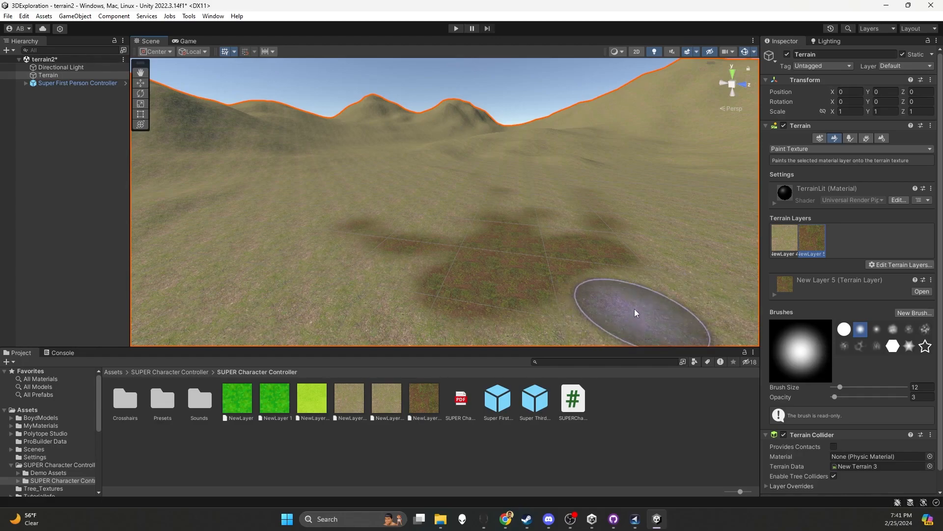
pyautogui.moveTo(432, 267)
pyautogui.mouseDown()
pyautogui.moveTo(365, 306)
pyautogui.moveTo(434, 217)
pyautogui.moveTo(373, 298)
pyautogui.moveTo(548, 242)
pyautogui.mouseUp()
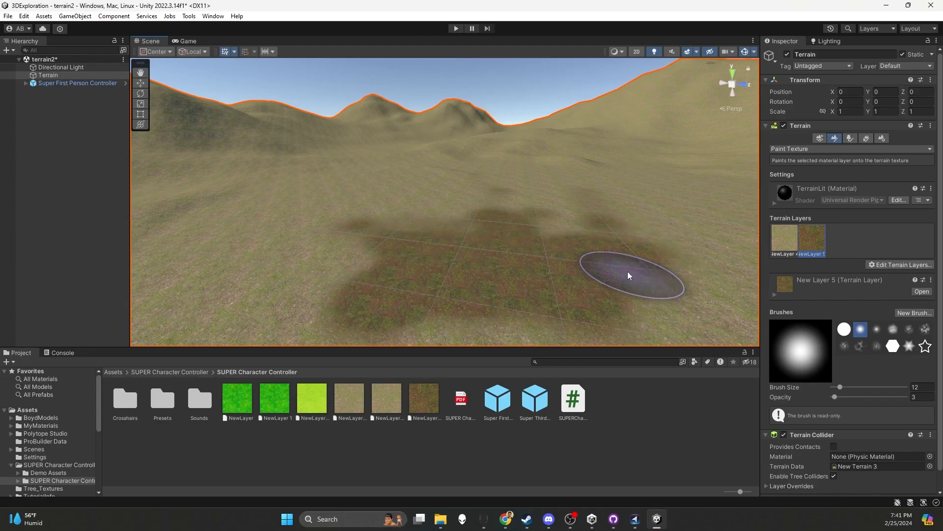
pyautogui.hotkey('ctrl', 'z')
pyautogui.hotkey('ctrl', 'z')
pyautogui.hotkey('ctrl', 'z')
pyautogui.hotkey('ctrl', 'z')
pyautogui.hotkey('ctrl', 'z')
pyautogui.hotkey('ctrl', 'z')
pyautogui.hotkey('ctrl', 'z')
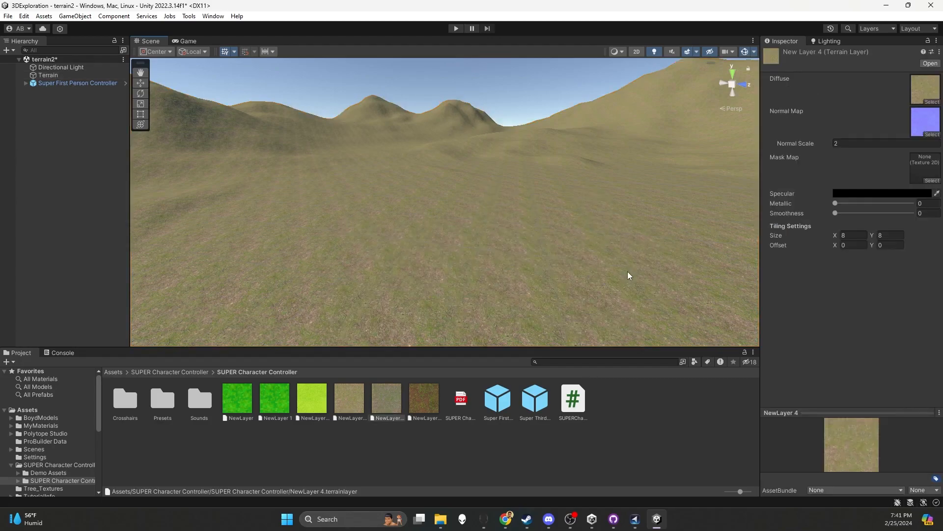
pyautogui.hotkey('ctrl', 'z')
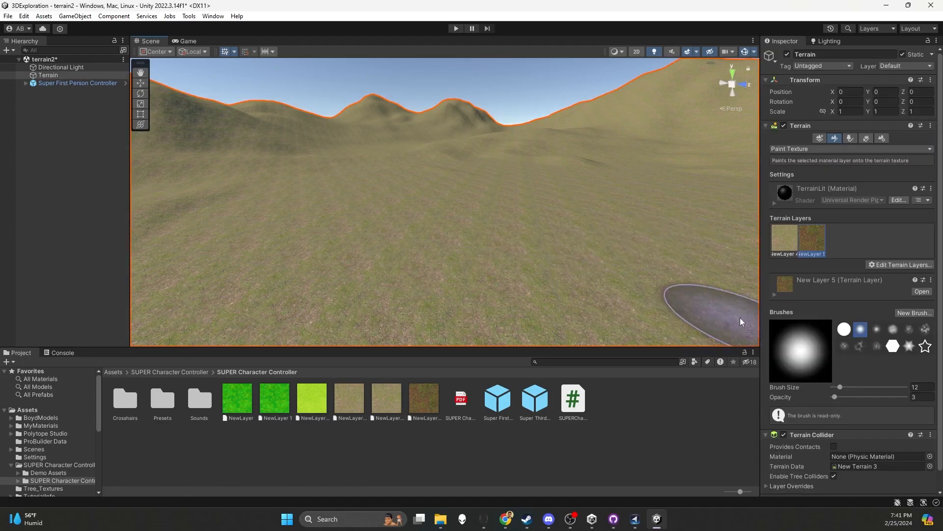
# - Paint mud-leaves patches on the valley floor with the blotchy noise brush at size 12
pyautogui.click(930, 333)
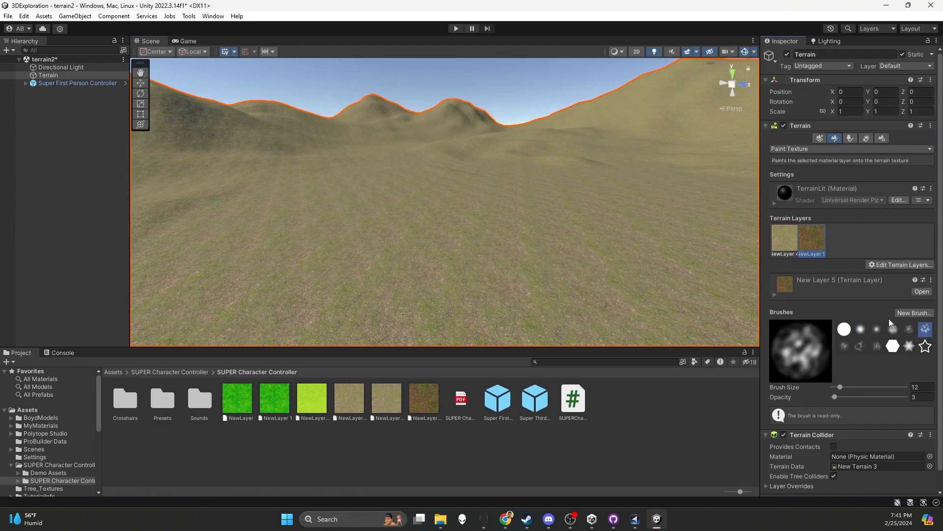
pyautogui.moveTo(571, 249); pyautogui.dragTo(549, 265)
pyautogui.moveTo(430, 294)
pyautogui.mouseDown()
pyautogui.moveTo(516, 281)
pyautogui.moveTo(600, 295)
pyautogui.moveTo(480, 284)
pyautogui.mouseUp()
pyautogui.moveTo(544, 211)
pyautogui.mouseDown()
pyautogui.moveTo(379, 263)
pyautogui.moveTo(427, 308)
pyautogui.moveTo(526, 252)
pyautogui.mouseUp()
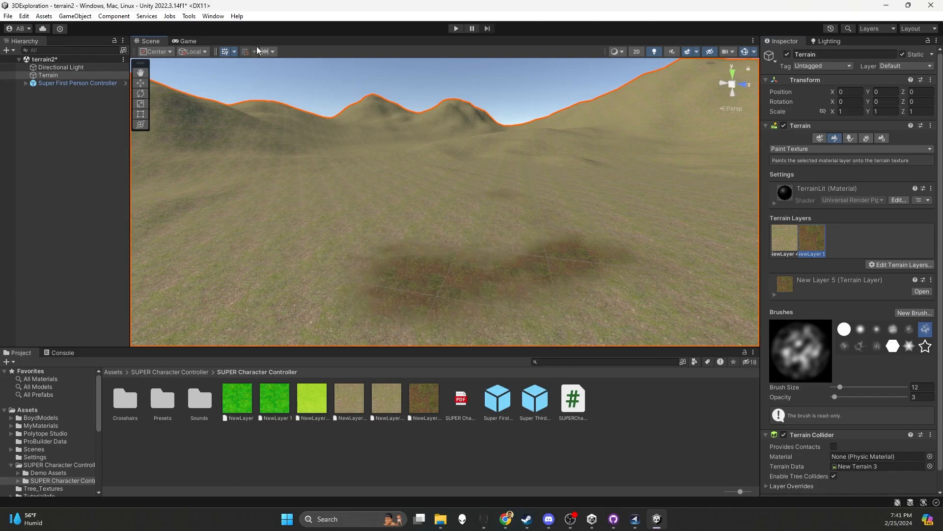
# - Move the Super First Person Controller beside the painted mud, to about X 463.5, Z 297.7, and check the game view
pyautogui.click(187, 41)
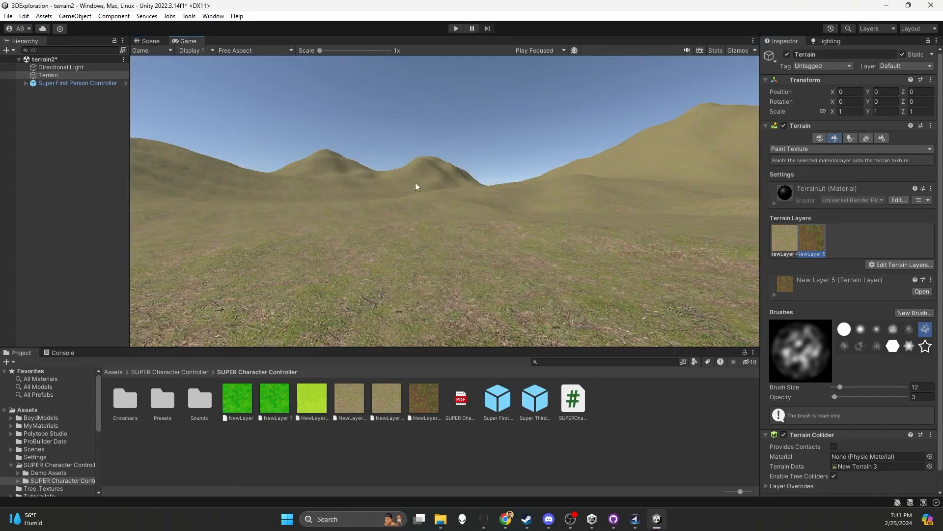
pyautogui.click(151, 41)
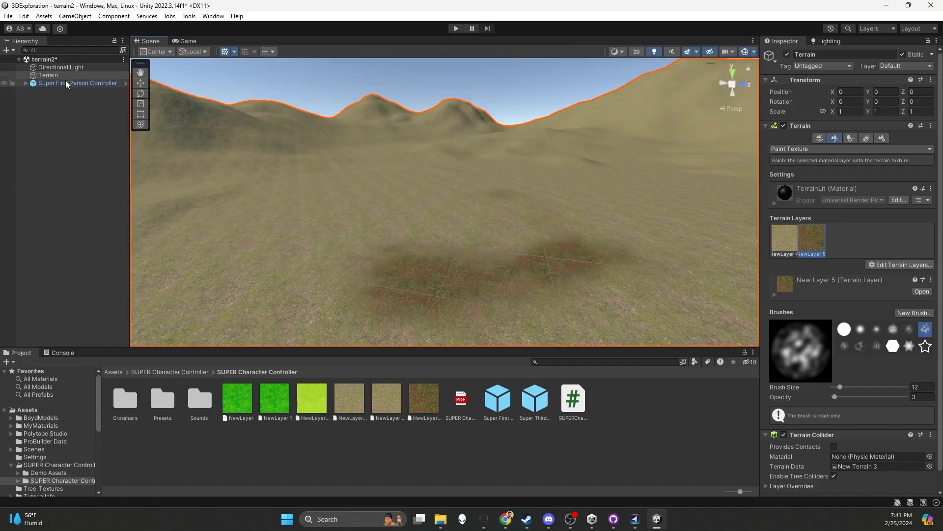
pyautogui.click(65, 83)
pyautogui.press('f')
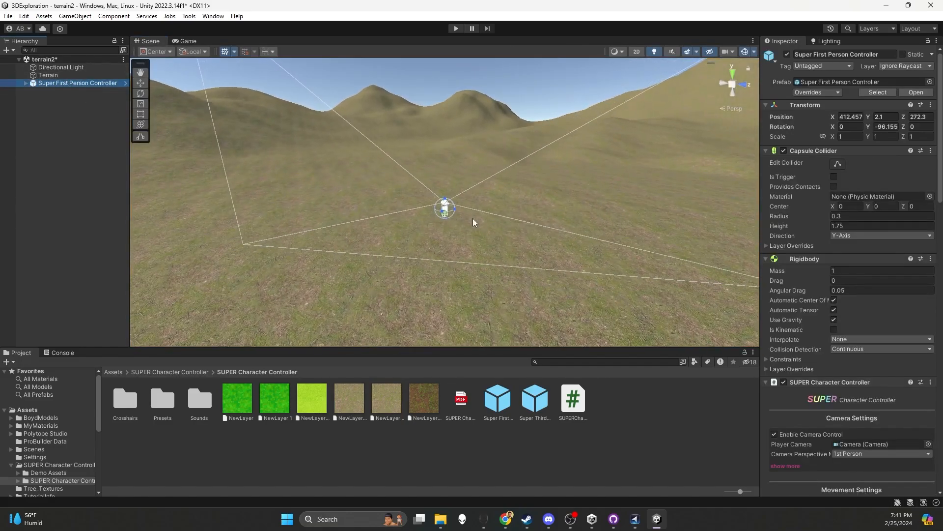
pyautogui.keyDown('alt'); pyautogui.moveTo(273, 101); pyautogui.dragTo(464, 273); pyautogui.keyUp('alt')
pyautogui.press('w')
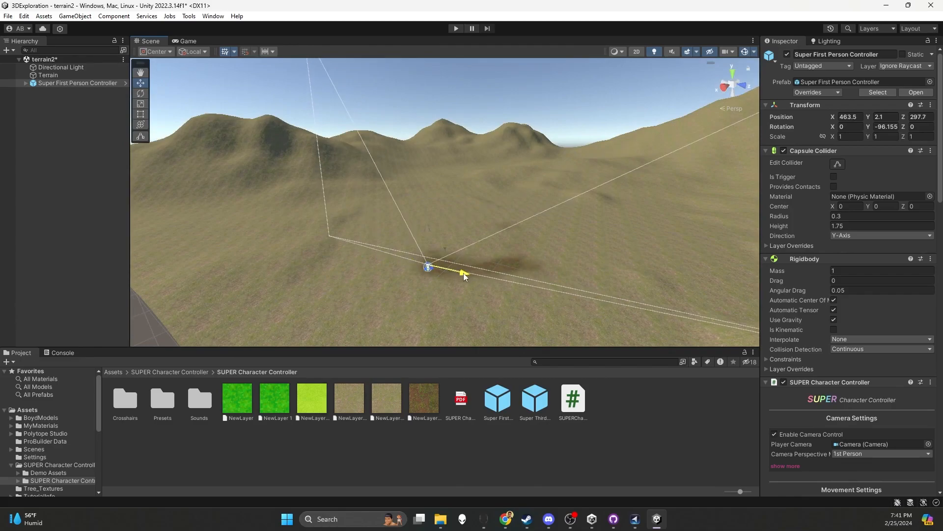
pyautogui.click(193, 42)
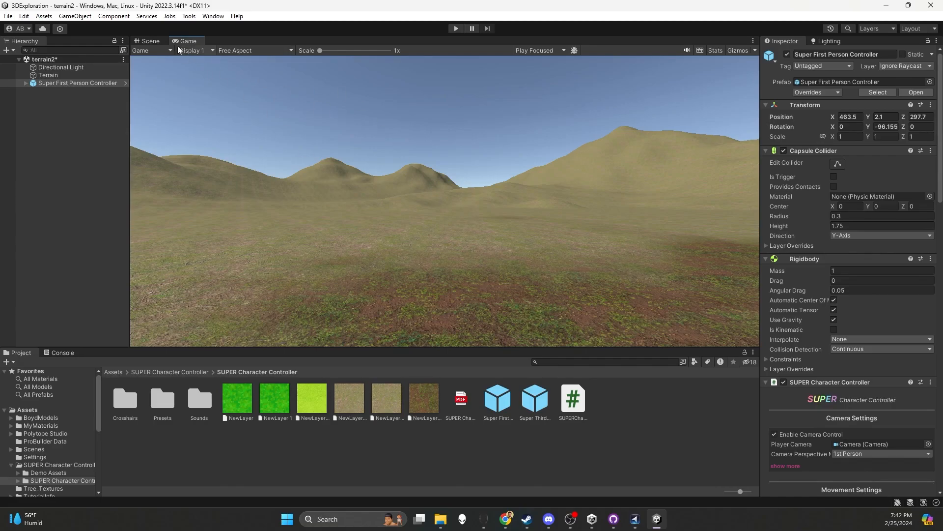
pyautogui.click(151, 41)
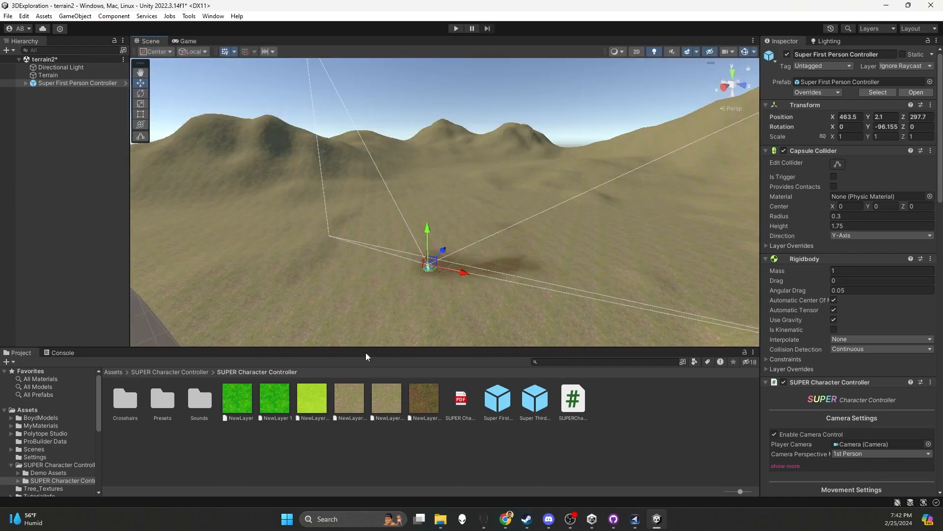
# - Paint more scattered mud-leaves patches around the controller with the noise brush, setting its size to 15 for the smaller ones
pyautogui.click(448, 236)
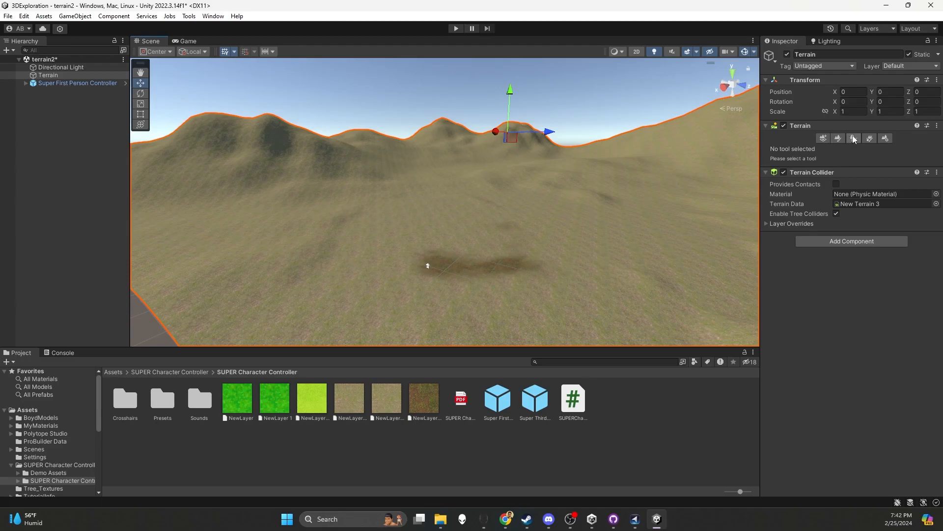
pyautogui.click(838, 138)
pyautogui.moveTo(354, 215)
pyautogui.mouseDown()
pyautogui.moveTo(386, 248)
pyautogui.moveTo(325, 249)
pyautogui.mouseUp()
pyautogui.moveTo(841, 388); pyautogui.dragTo(851, 388)
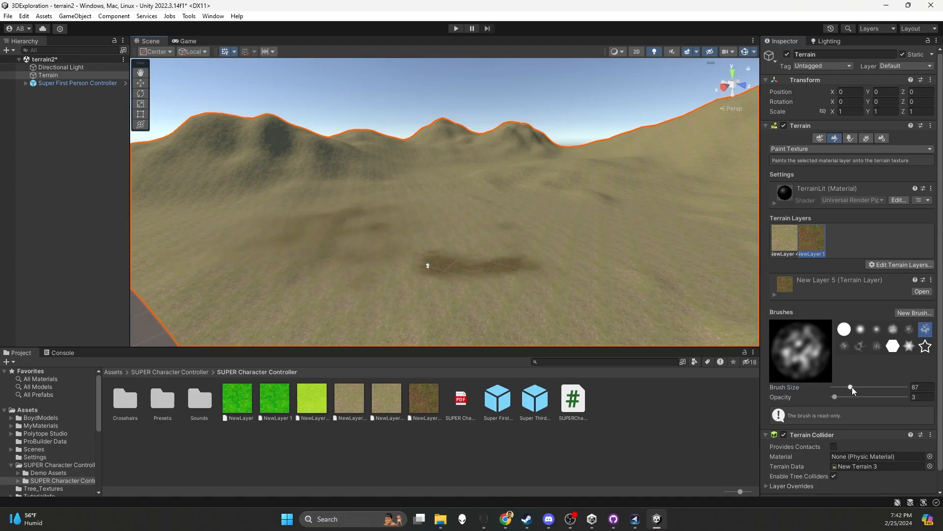
pyautogui.moveTo(855, 387); pyautogui.dragTo(844, 391)
pyautogui.moveTo(426, 237)
pyautogui.mouseDown()
pyautogui.moveTo(344, 272)
pyautogui.moveTo(264, 268)
pyautogui.moveTo(463, 297)
pyautogui.moveTo(520, 287)
pyautogui.mouseUp()
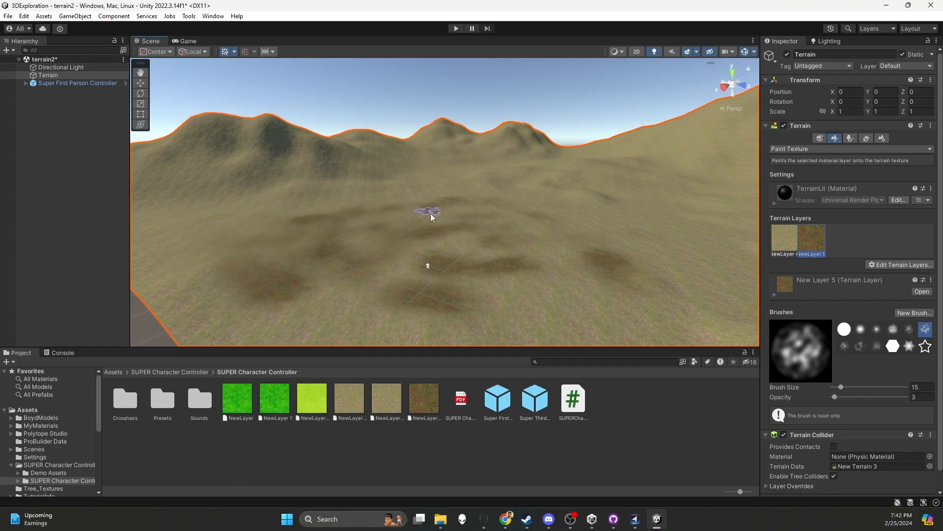
pyautogui.scroll(3, 509, 273)
pyautogui.moveTo(496, 269); pyautogui.dragTo(491, 197, button='middle')
pyautogui.scroll(3, 486, 234)
pyautogui.keyDown('alt'); pyautogui.moveTo(407, 210); pyautogui.dragTo(402, 216); pyautogui.keyUp('alt')
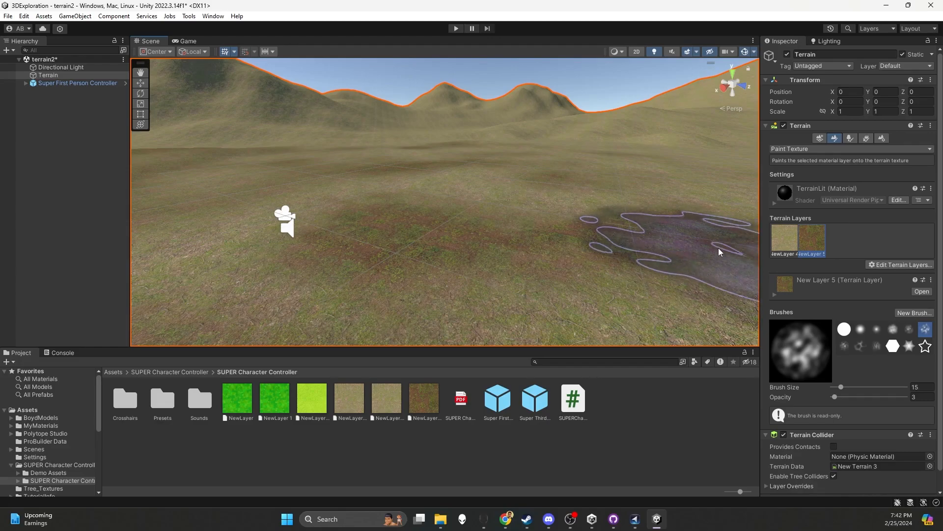
# - Open the mud-leaves layer, set its metallic to about 0.276, and raise its smoothness for a wet look
pyautogui.click(816, 235)
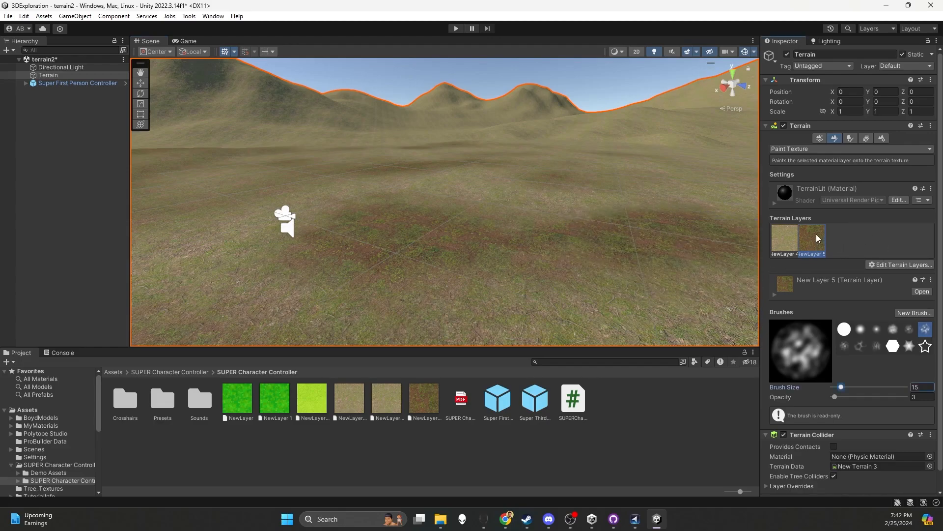
pyautogui.click(922, 291)
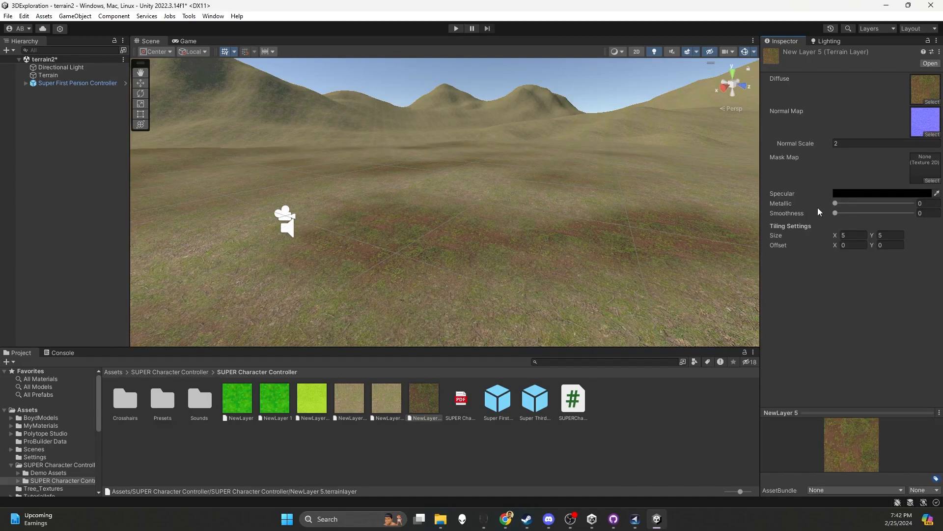
pyautogui.moveTo(836, 212)
pyautogui.mouseDown()
pyautogui.moveTo(868, 211)
pyautogui.moveTo(853, 215)
pyautogui.mouseUp()
pyautogui.moveTo(621, 212); pyautogui.dragTo(448, 241, button='right')
pyautogui.scroll(3, 553, 223)
pyautogui.moveTo(855, 215)
pyautogui.mouseDown()
pyautogui.moveTo(864, 214)
pyautogui.moveTo(858, 203)
pyautogui.mouseUp()
pyautogui.moveTo(563, 190); pyautogui.dragTo(519, 173, button='right')
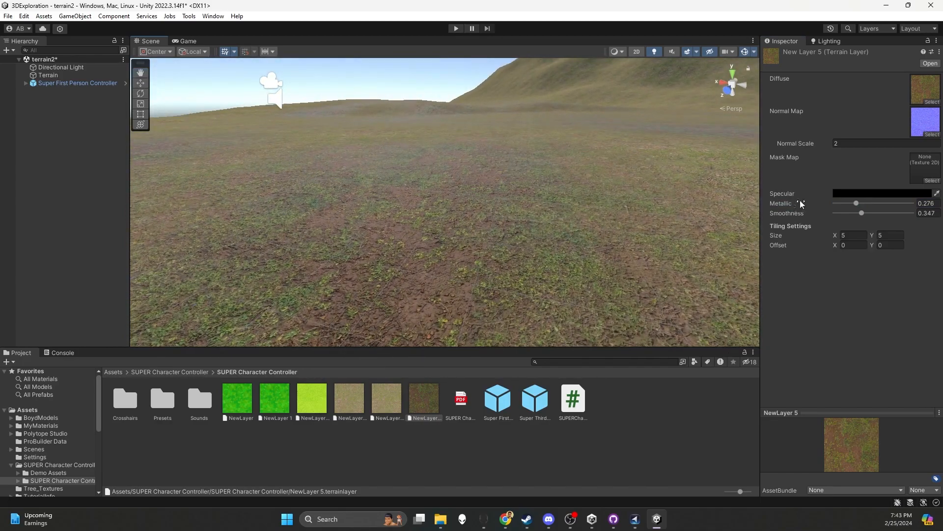
pyautogui.moveTo(861, 213); pyautogui.dragTo(873, 214)
pyautogui.moveTo(528, 219); pyautogui.dragTo(444, 207, button='right')
# - Rotate the Directional Light to about X 61, Y -99, Z -66
pyautogui.click(69, 67)
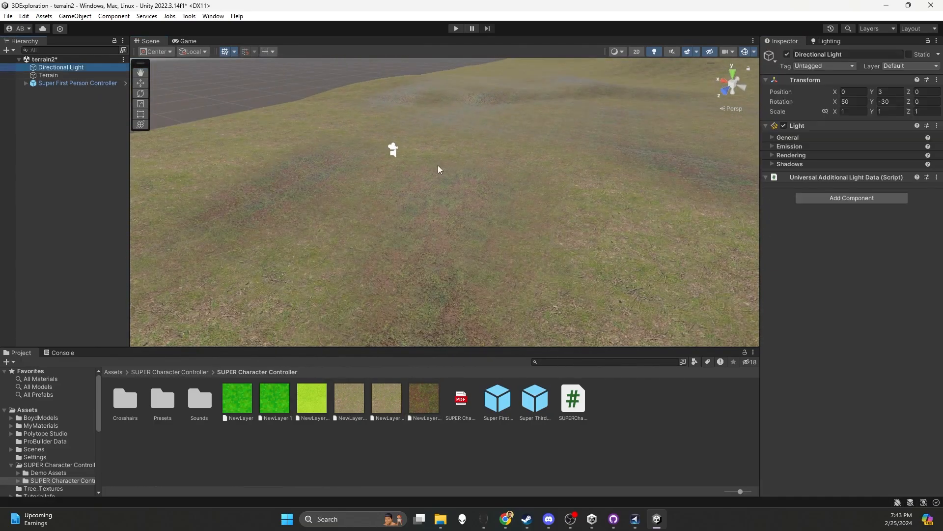
pyautogui.press('f')
pyautogui.moveTo(429, 226); pyautogui.dragTo(406, 234, button='right')
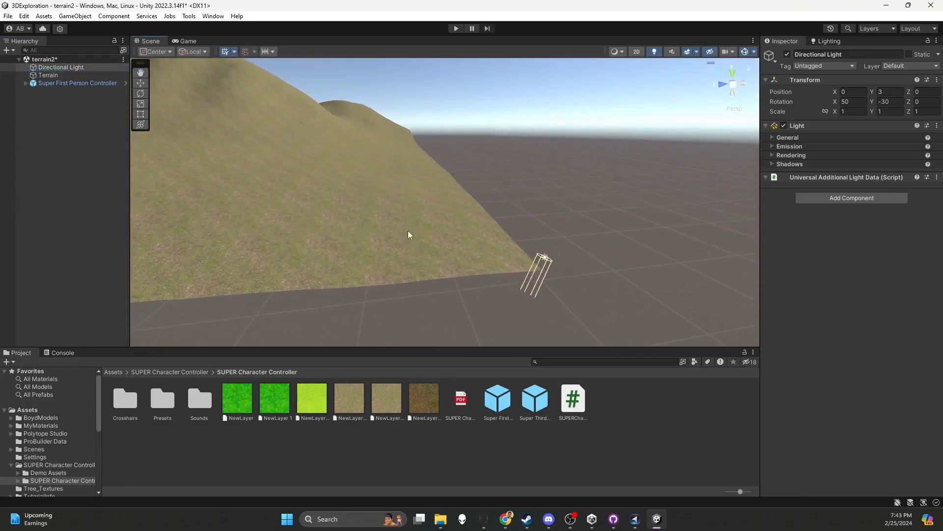
pyautogui.press('e')
pyautogui.moveTo(594, 260); pyautogui.dragTo(555, 200)
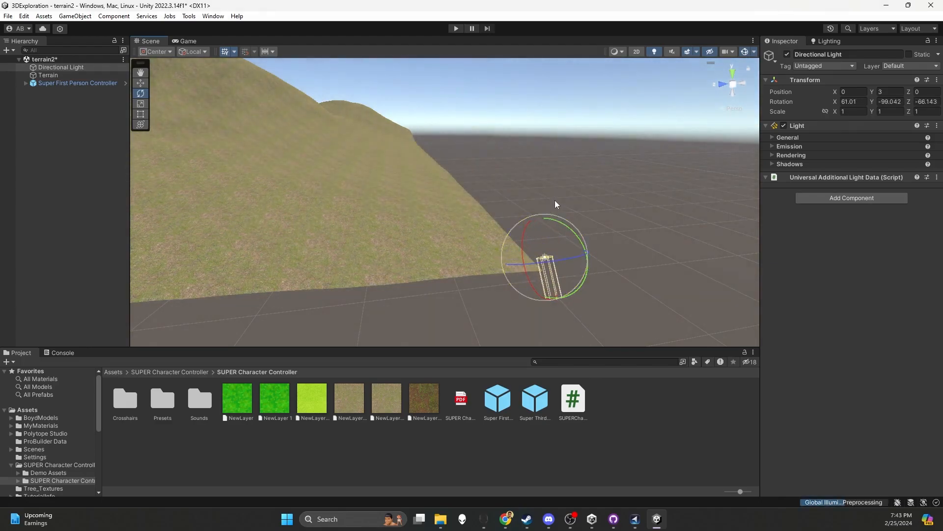
# - Reopen the mud-leaves layer, set its smoothness to about 0.698, and inspect the ground shine near the controller
pyautogui.click(70, 83)
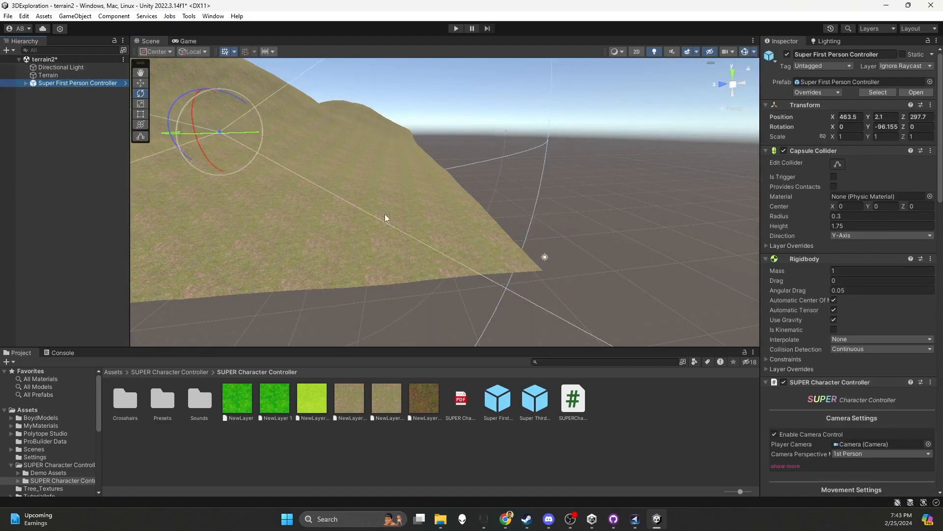
pyautogui.press('f')
pyautogui.scroll(5, 471, 264)
pyautogui.keyDown('alt'); pyautogui.moveTo(471, 264); pyautogui.dragTo(475, 231); pyautogui.keyUp('alt')
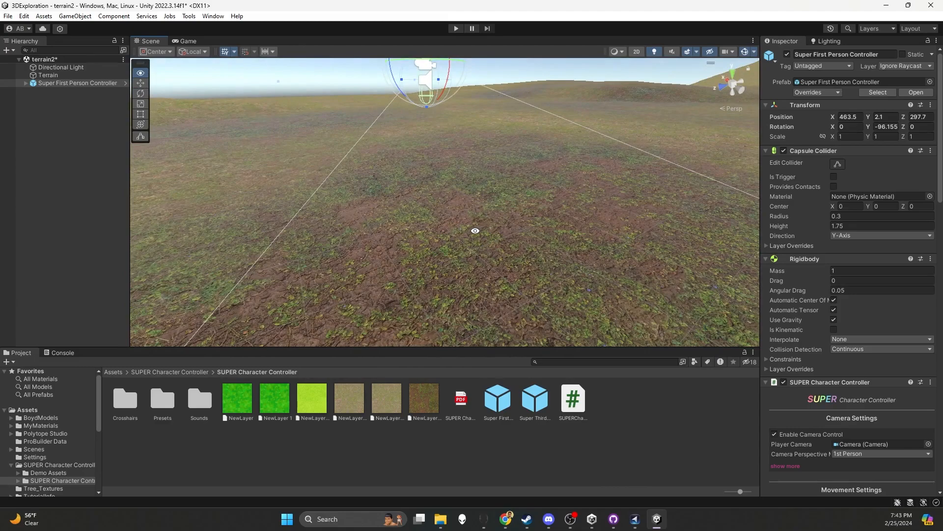
pyautogui.click(611, 244)
pyautogui.click(836, 138)
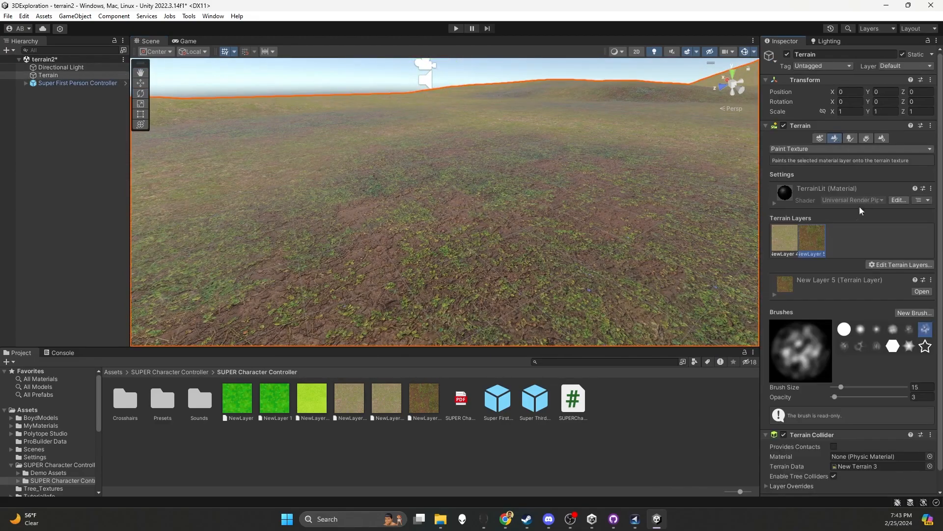
pyautogui.click(922, 291)
pyautogui.moveTo(870, 210); pyautogui.dragTo(890, 214)
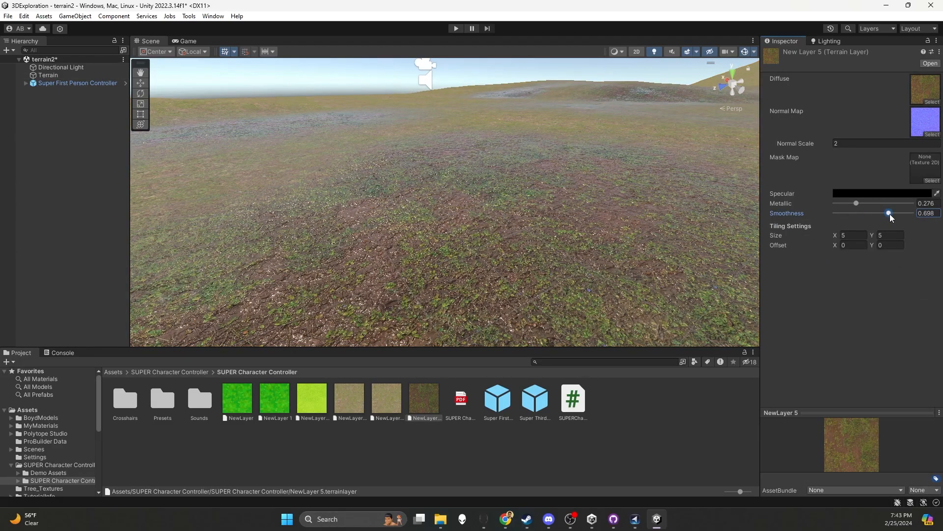
pyautogui.keyDown('alt'); pyautogui.moveTo(533, 221); pyautogui.dragTo(597, 196); pyautogui.keyUp('alt')
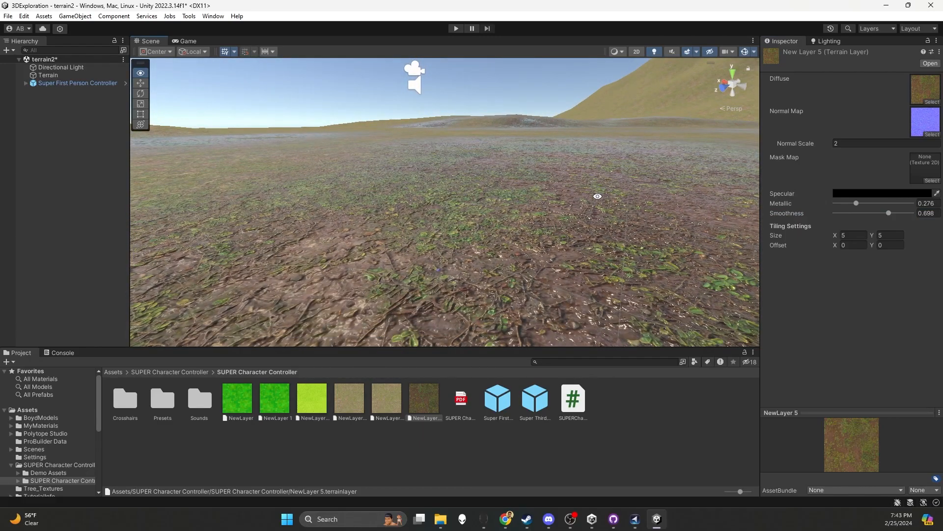
pyautogui.moveTo(594, 201); pyautogui.dragTo(423, 236, button='right')
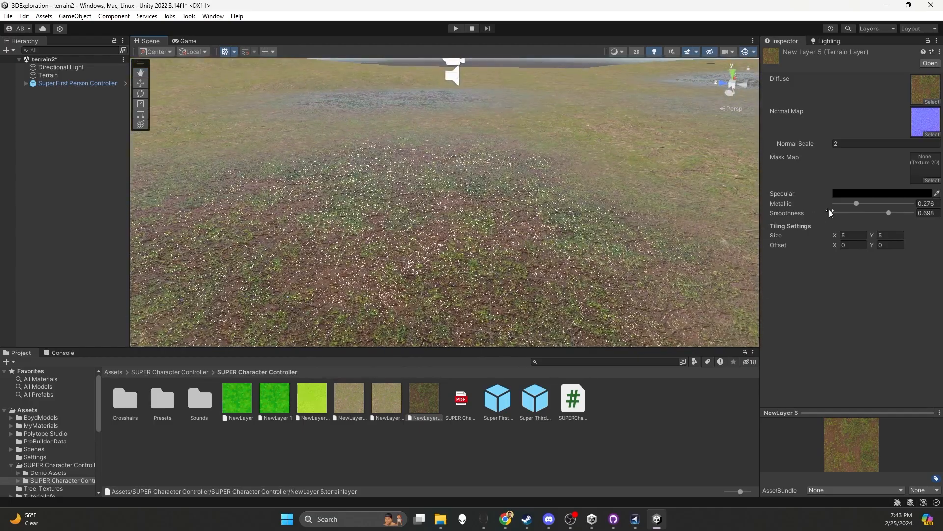
# - Set the mud-leaves layer's smoothness to about 0.531 and run the scene in play mode
pyautogui.moveTo(888, 213); pyautogui.dragTo(878, 221)
pyautogui.moveTo(613, 251); pyautogui.dragTo(646, 196, button='right')
pyautogui.scroll(-8, 595, 174)
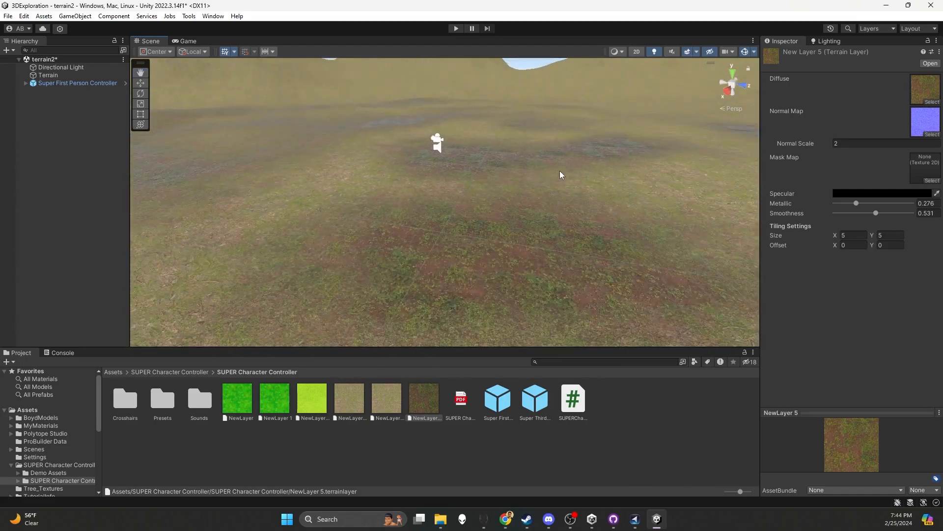
pyautogui.click(457, 29)
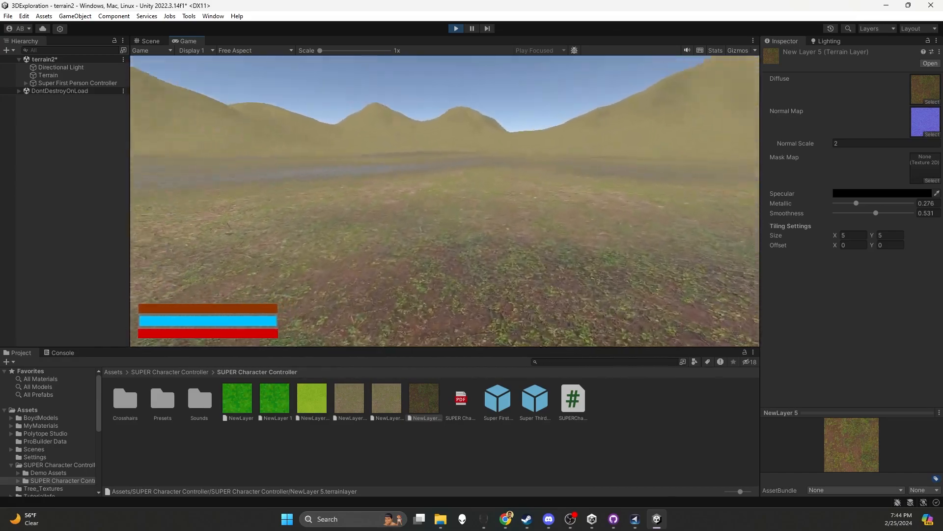
# - Stop play mode and open the online Unity Asset Store in the browser
pyautogui.press('Escape')
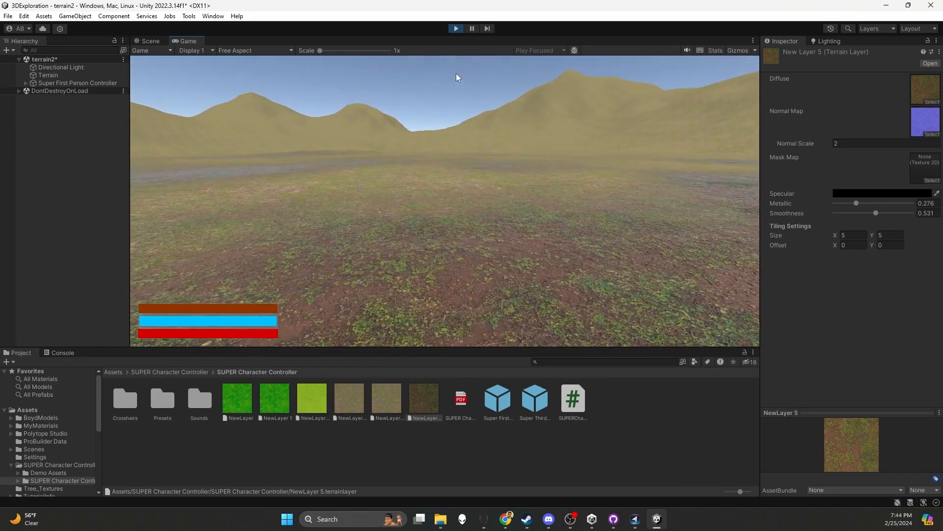
pyautogui.click(456, 29)
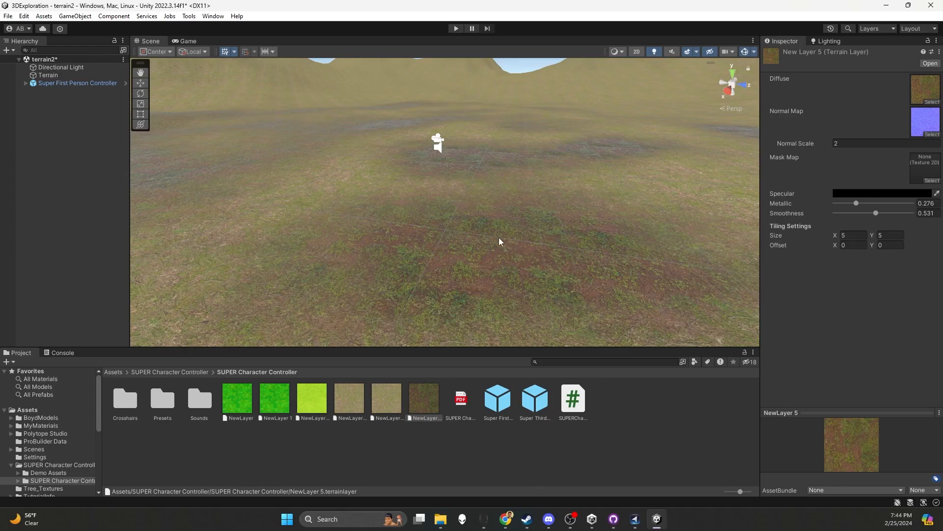
pyautogui.click(212, 17)
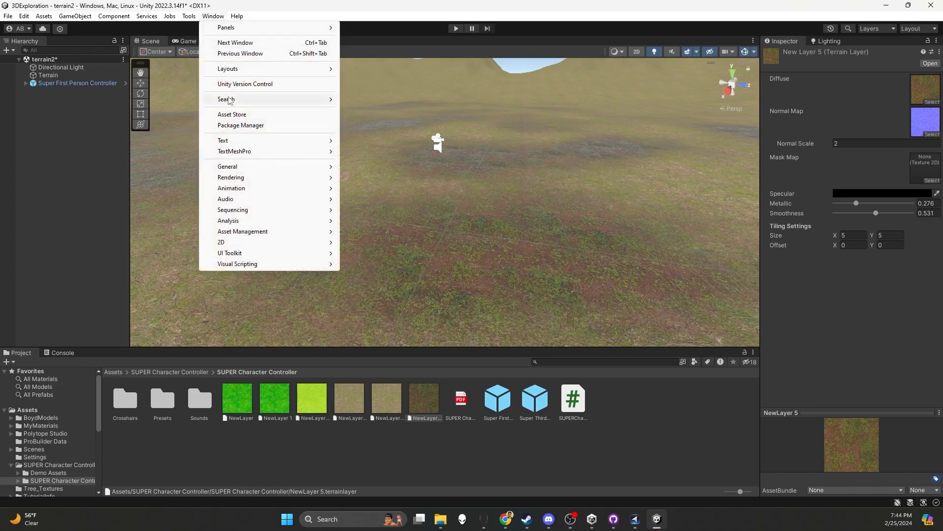
pyautogui.click(246, 115)
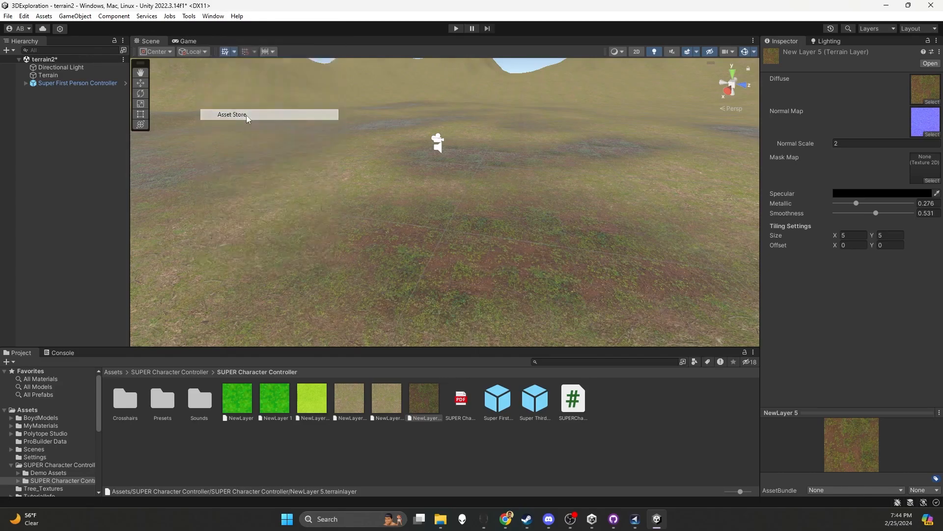
pyautogui.click(255, 178)
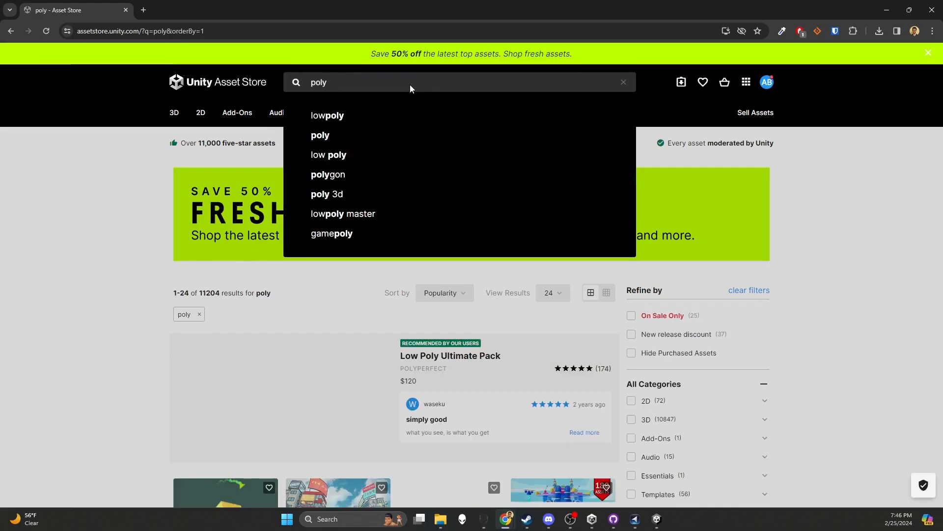
# - Search the Asset Store for "polytope studio", view the free Lowpoly Environment - Nature Free asset page, and return to the Unity editor
pyautogui.write('tope s')
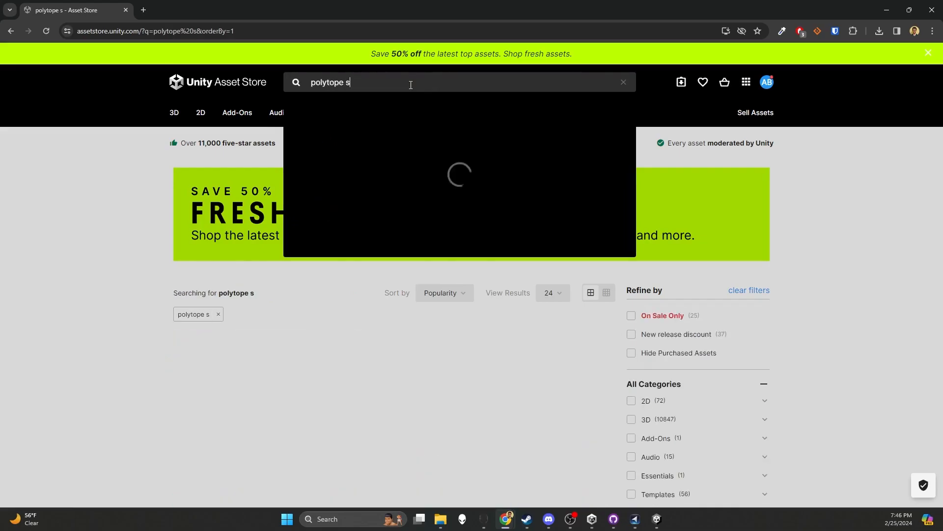
pyautogui.write('tudio')
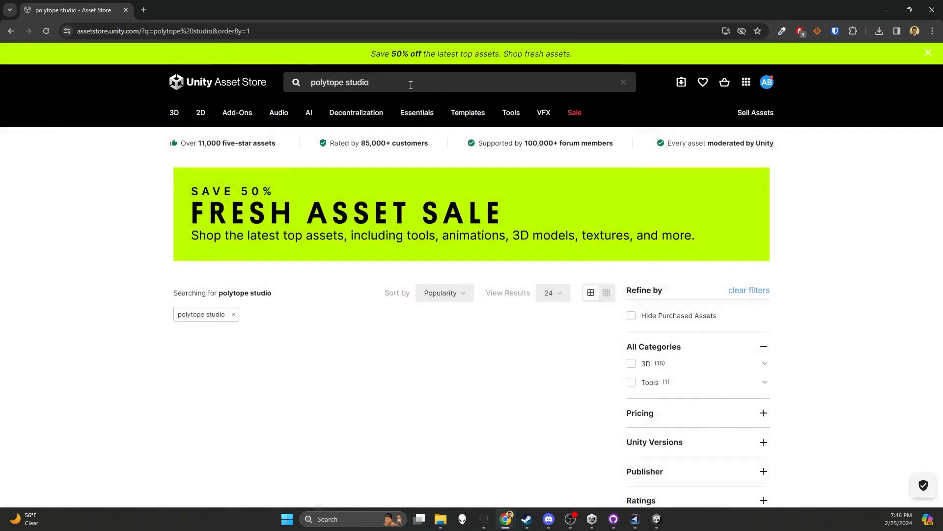
pyautogui.scroll(-6, 332, 322)
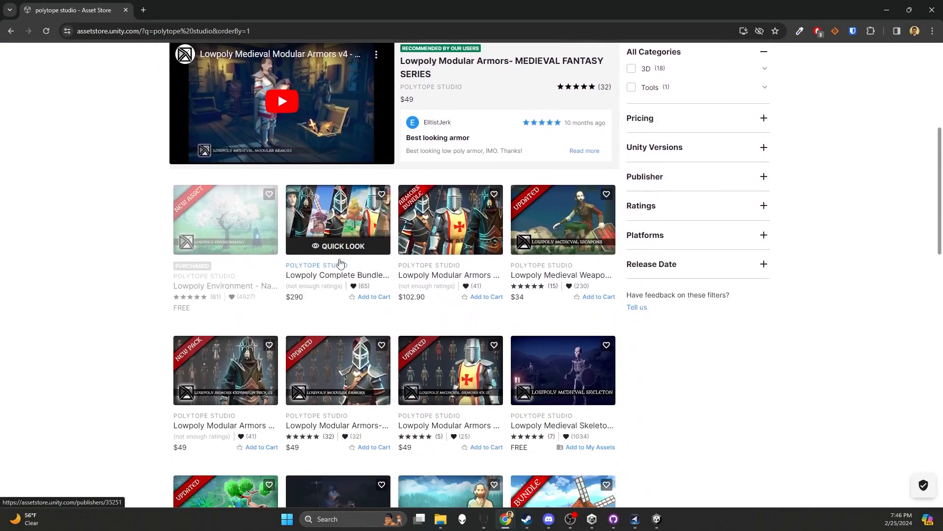
pyautogui.click(226, 290)
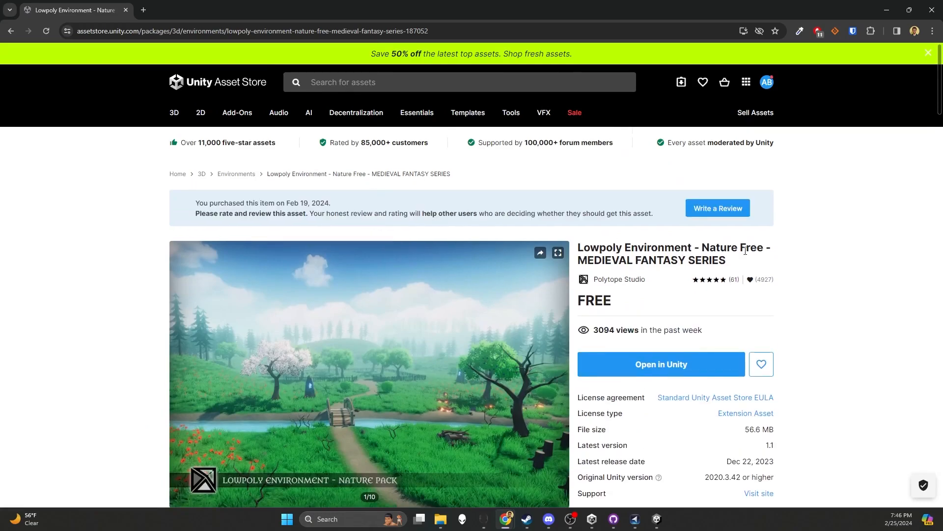
pyautogui.scroll(-2, 449, 217)
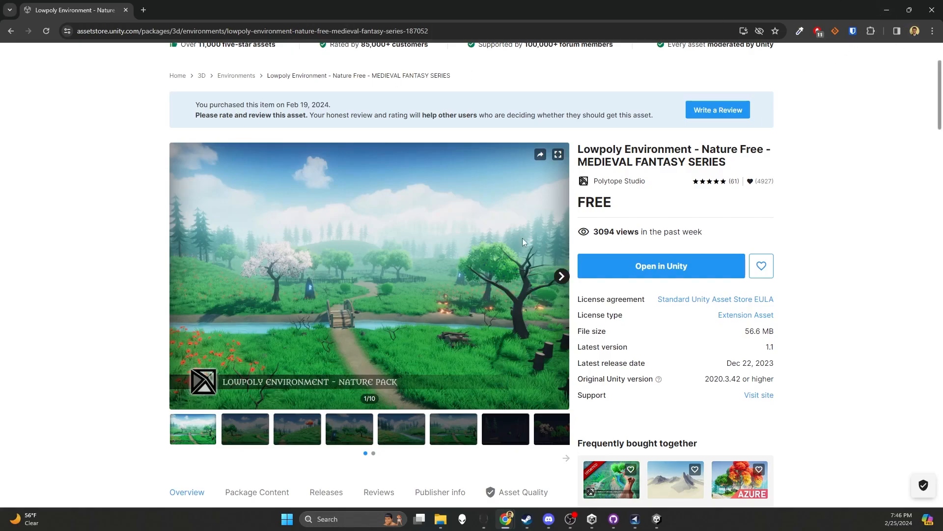
pyautogui.click(891, 10)
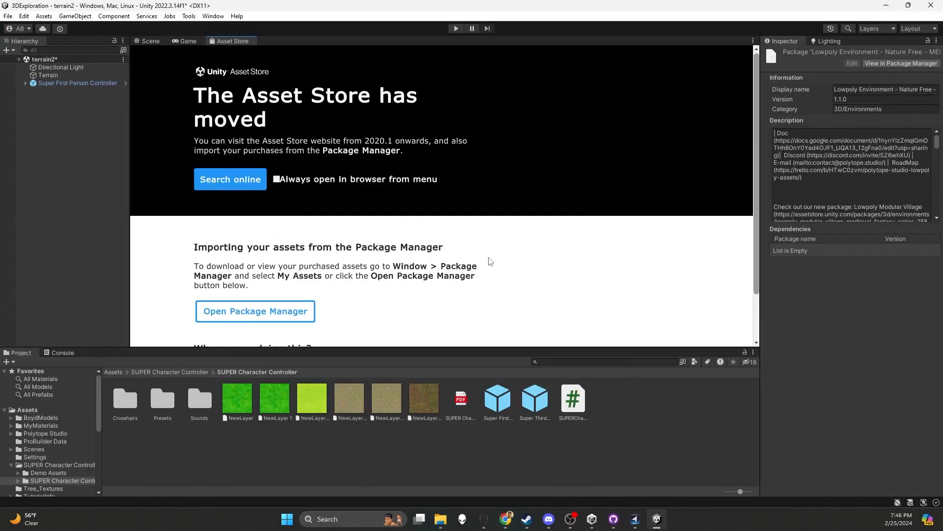
# - Return to the Scene view and check the Sources folder of the existing Lowpoly_Environments assets
pyautogui.click(144, 42)
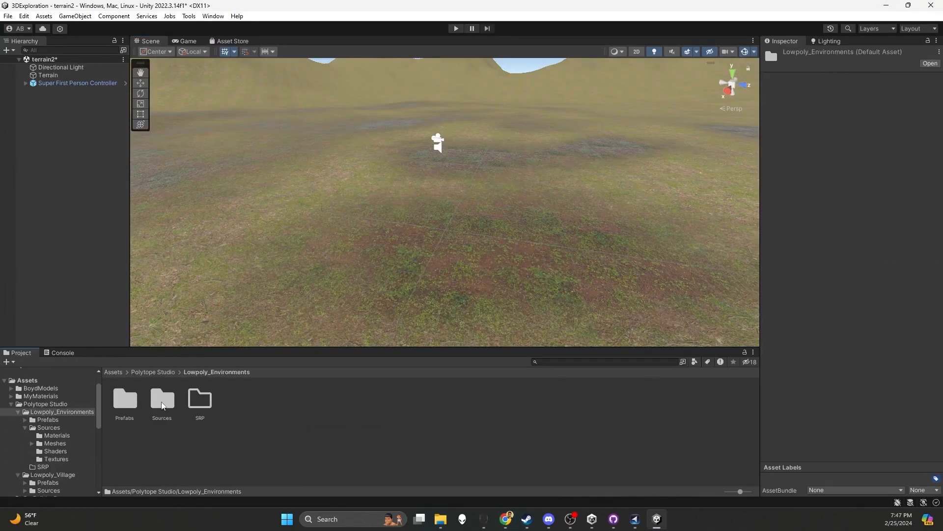
pyautogui.doubleClick(162, 402)
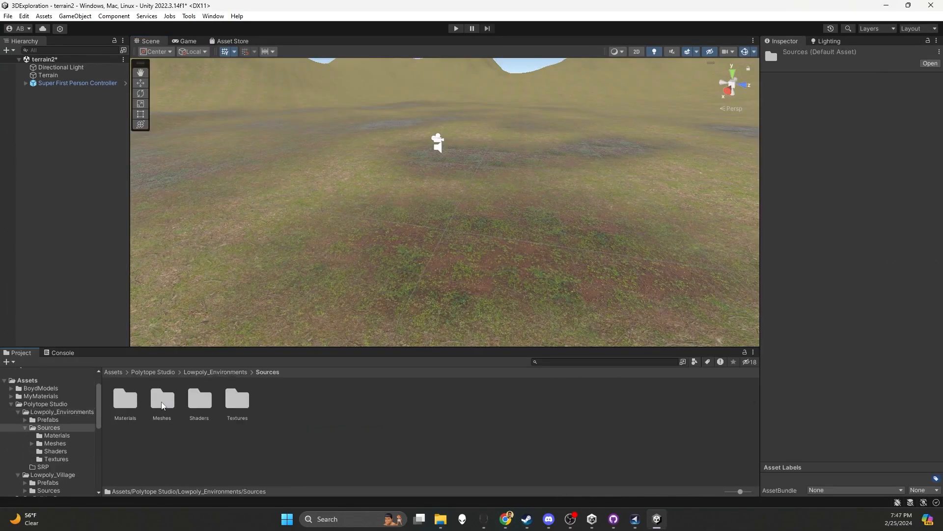
pyautogui.click(113, 372)
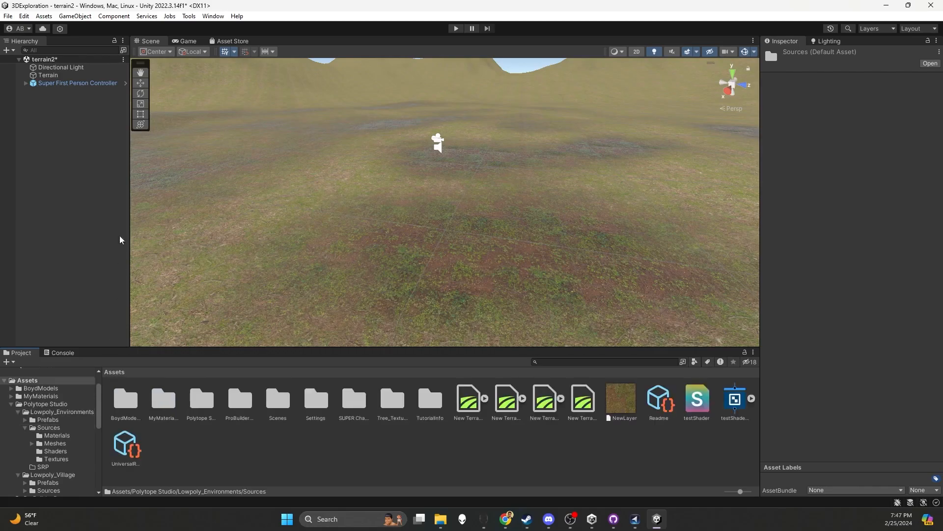
# - Open the Package Manager and download the Lowpoly Environment - Nature Free package
pyautogui.click(212, 16)
pyautogui.click(238, 124)
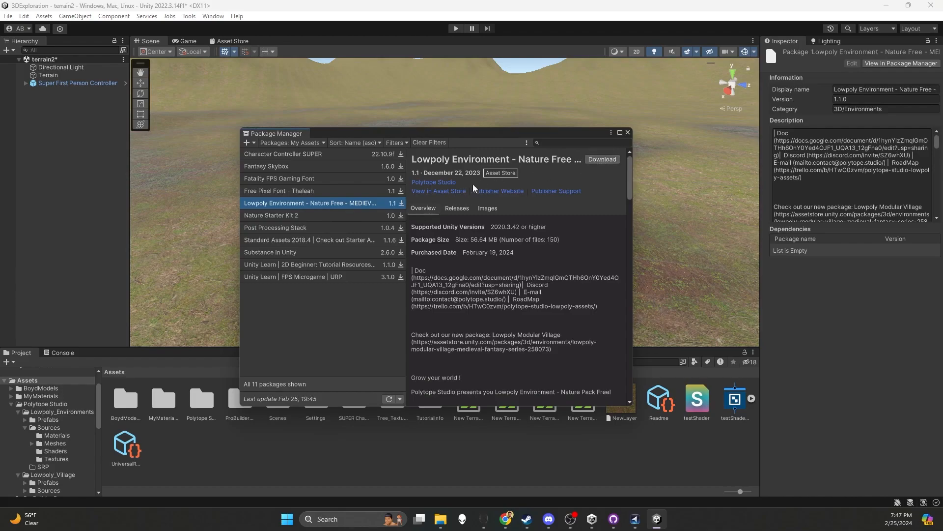
pyautogui.click(601, 160)
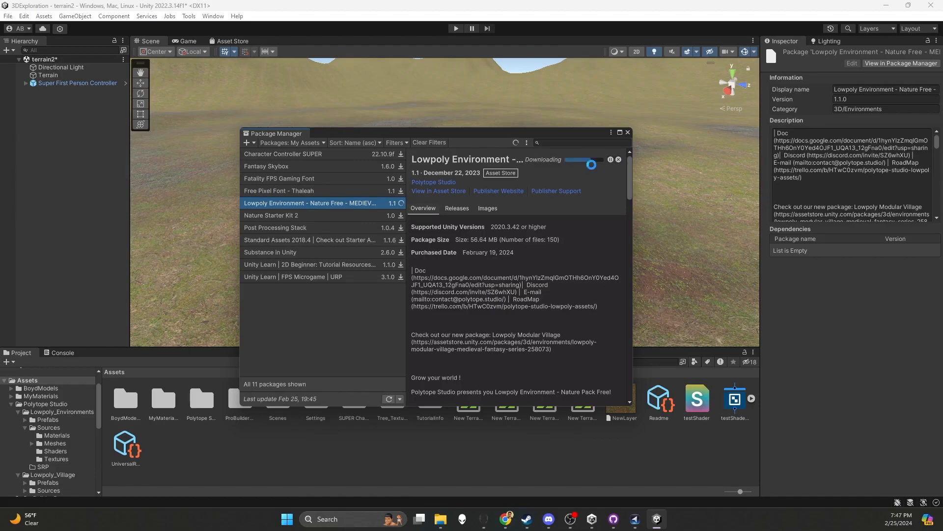
# - Import all contents of the Lowpoly Environment - Nature Free package and close the Package Manager
pyautogui.click(557, 159)
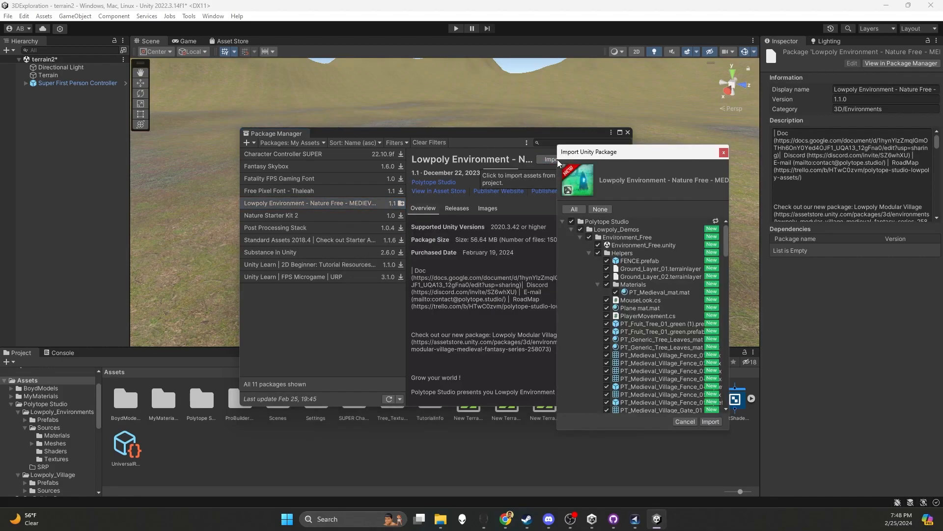
pyautogui.moveTo(641, 157); pyautogui.dragTo(538, 147)
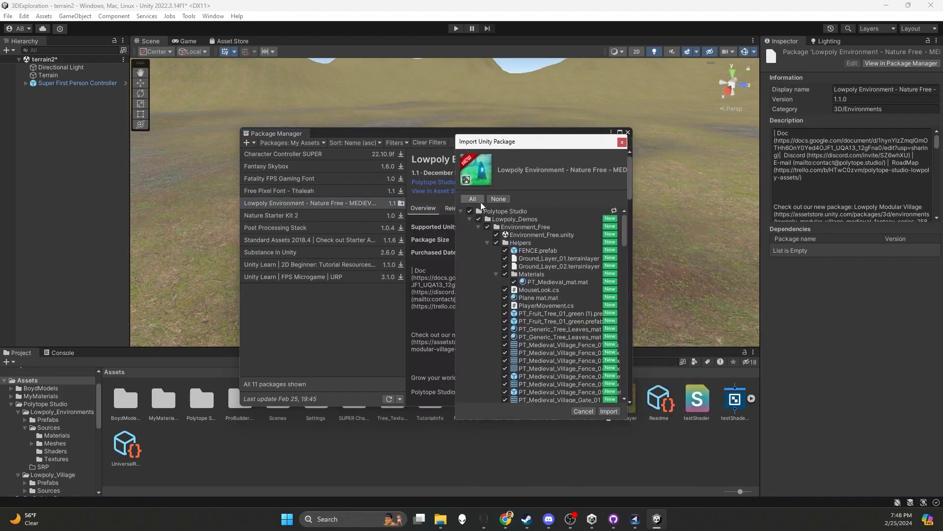
pyautogui.click(611, 412)
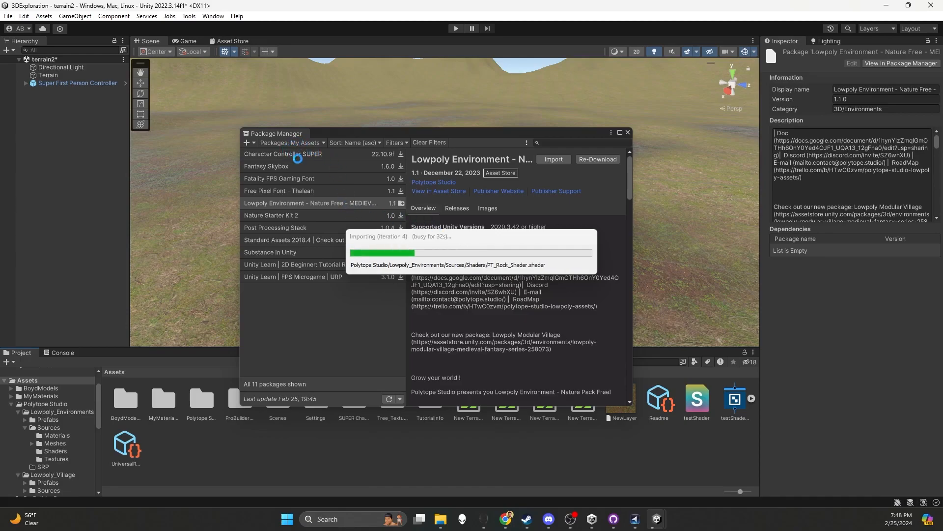
pyautogui.click(347, 201)
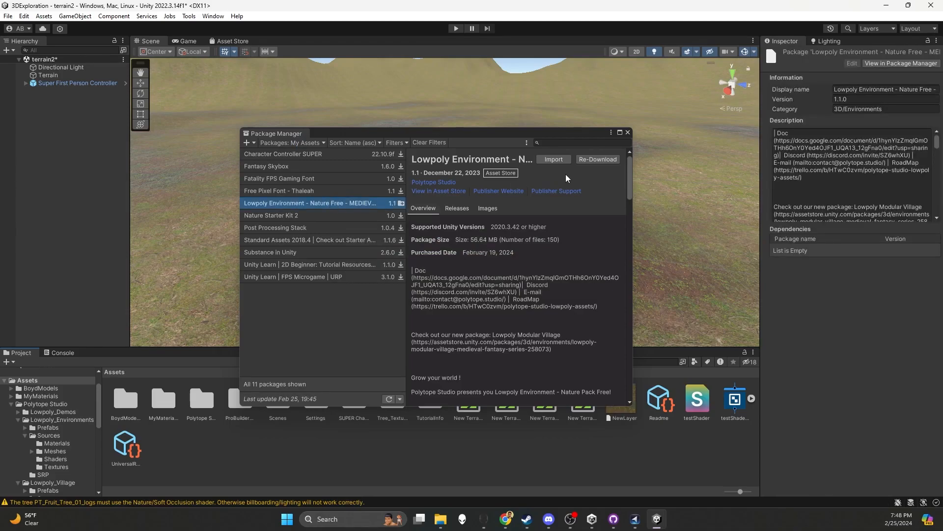
pyautogui.moveTo(457, 135); pyautogui.dragTo(445, 150)
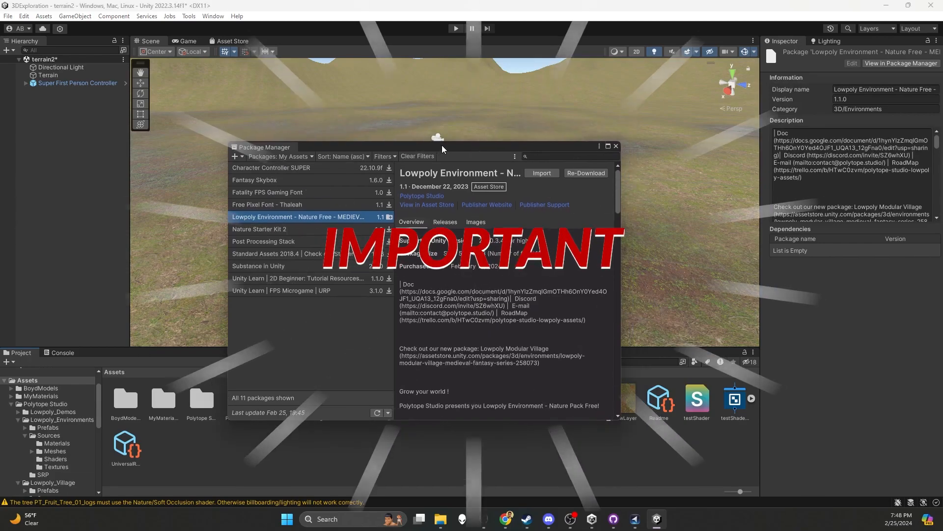
pyautogui.click(615, 147)
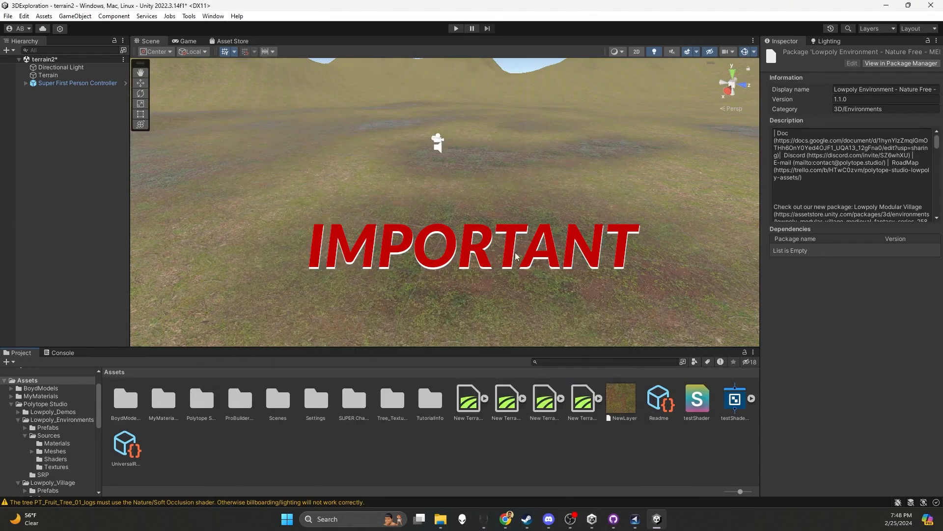
# - Browse the Polytope Studio assets and open the SRP folder inside Lowpoly_Environments
pyautogui.doubleClick(203, 401)
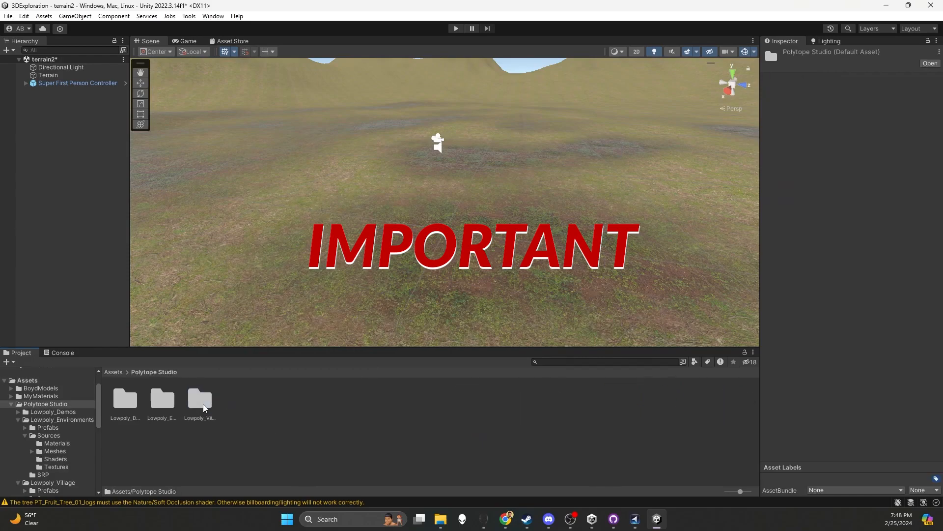
pyautogui.click(132, 406)
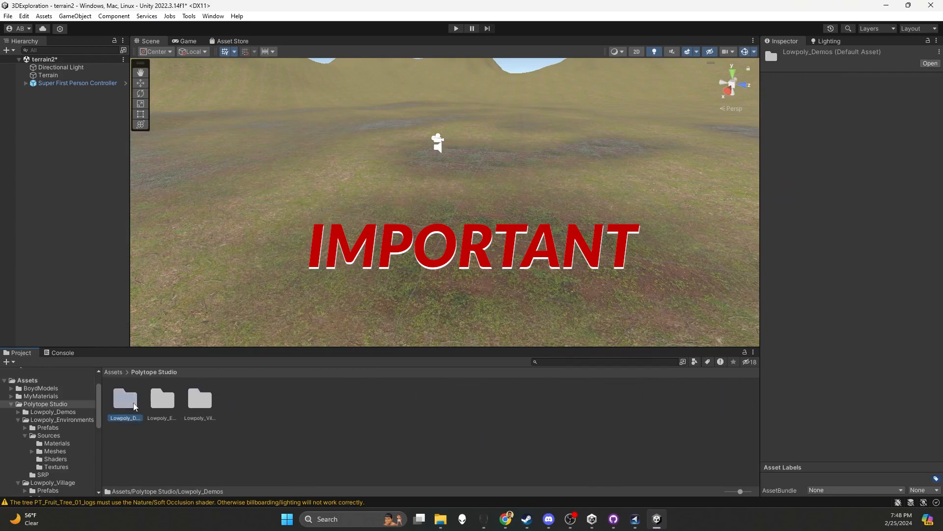
pyautogui.doubleClick(162, 400)
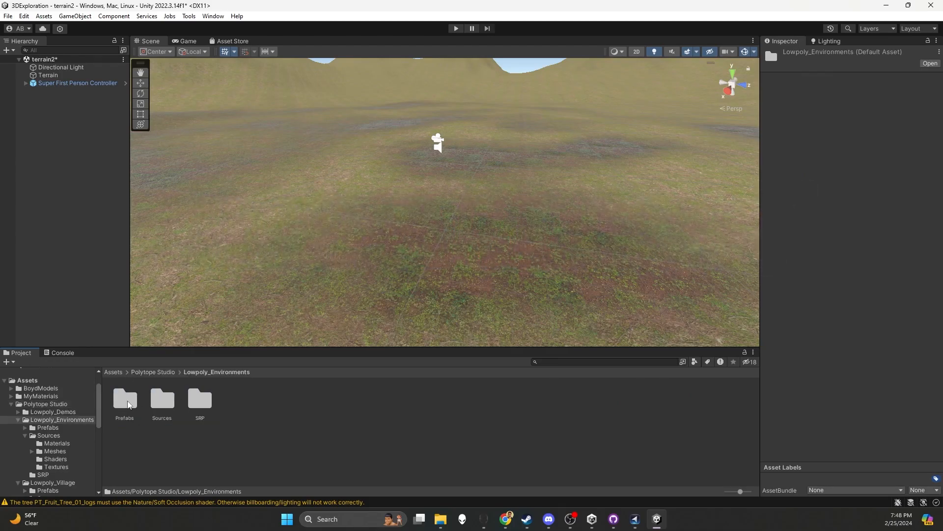
pyautogui.click(49, 405)
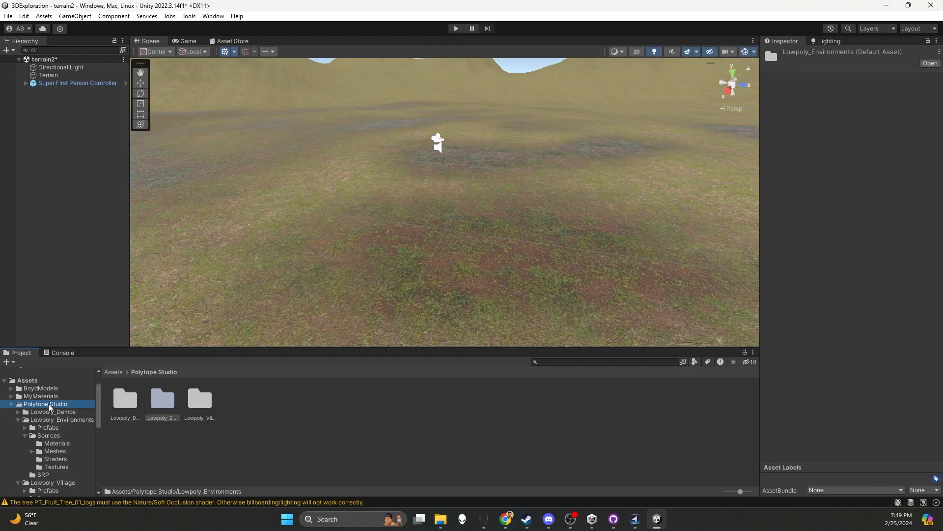
pyautogui.doubleClick(164, 404)
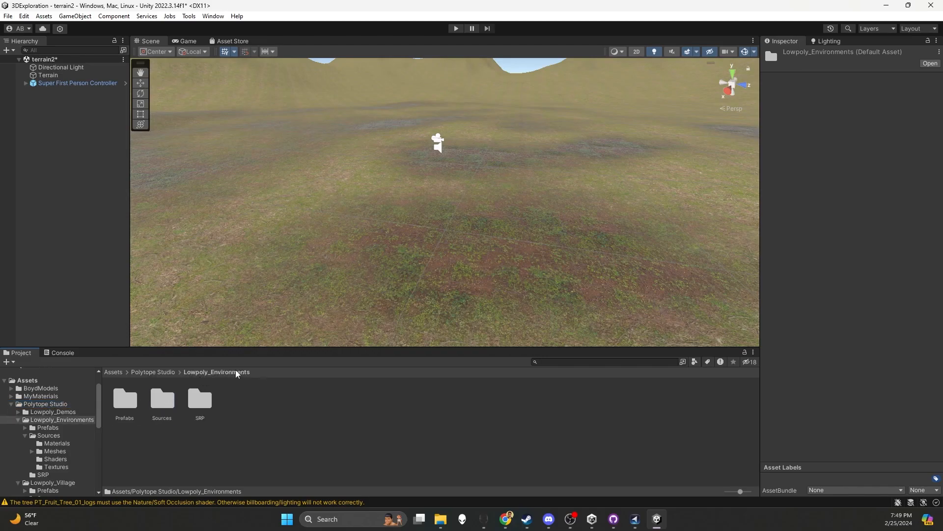
pyautogui.doubleClick(199, 403)
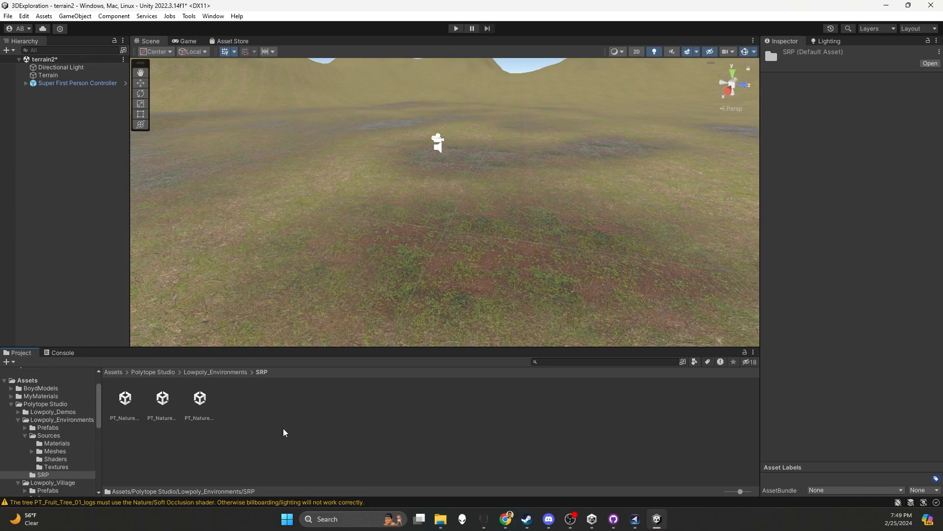
# - Import the complete PT_Nature_Free_URP_14.0.9 package from the SRP folder
pyautogui.click(200, 400)
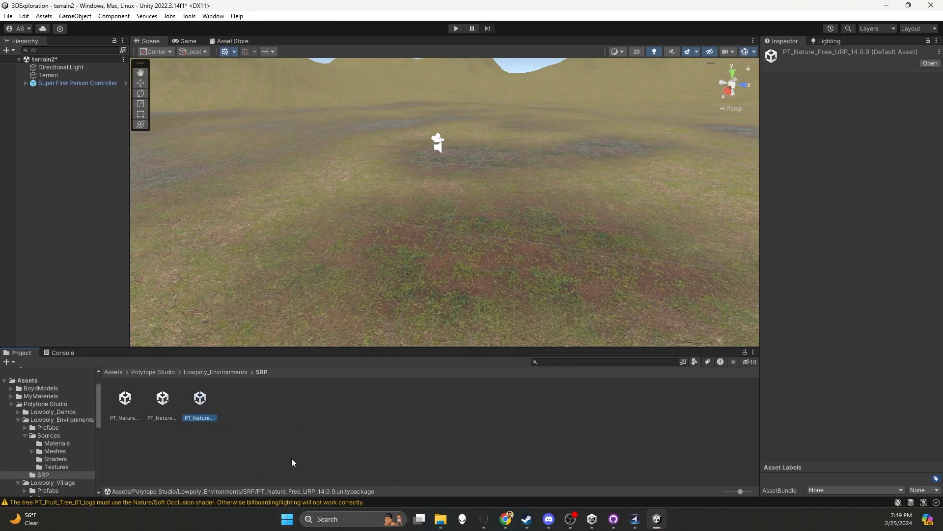
pyautogui.click(163, 403)
pyautogui.click(199, 404)
pyautogui.doubleClick(200, 399)
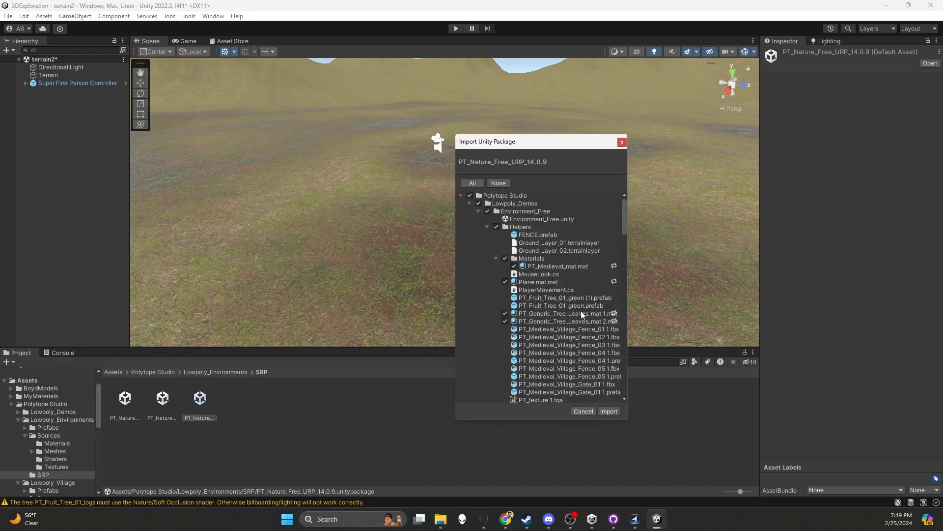
pyautogui.click(609, 411)
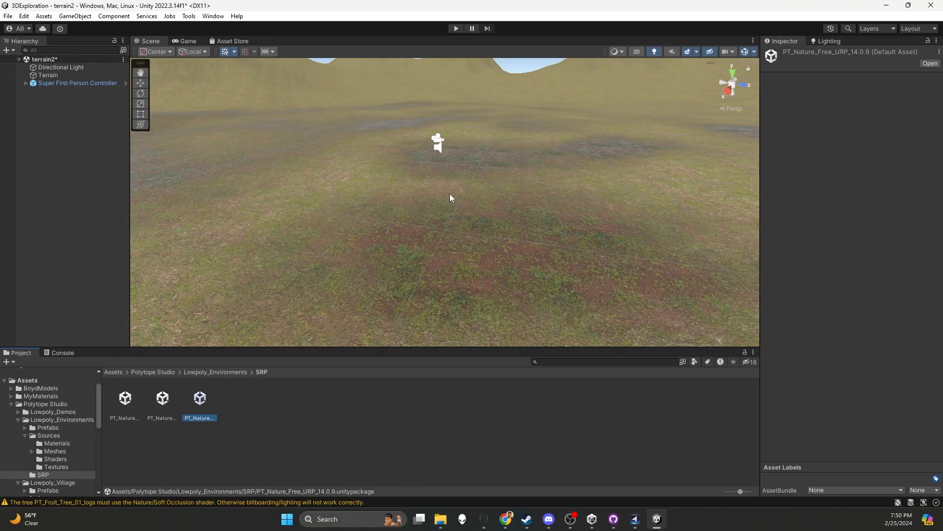
# - Select the Terrain in the scene and switch it to the Paint Trees tool
pyautogui.scroll(-3, 491, 213)
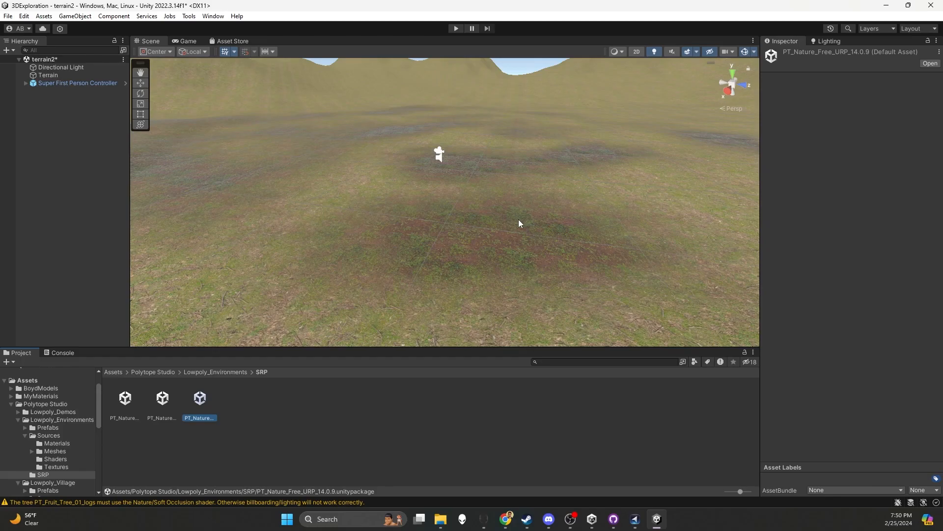
pyautogui.click(424, 281)
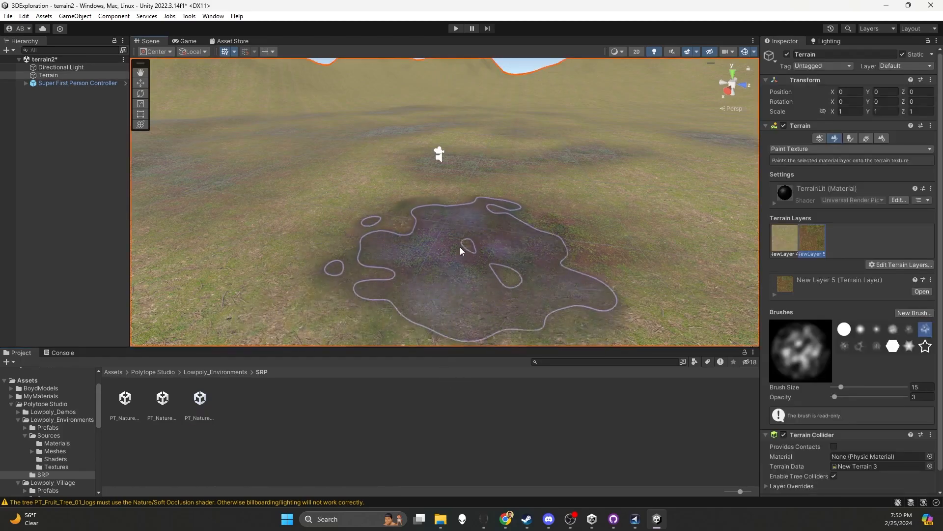
pyautogui.moveTo(490, 212)
pyautogui.mouseDown()
pyautogui.moveTo(481, 195)
pyautogui.moveTo(473, 216)
pyautogui.moveTo(473, 197)
pyautogui.mouseUp()
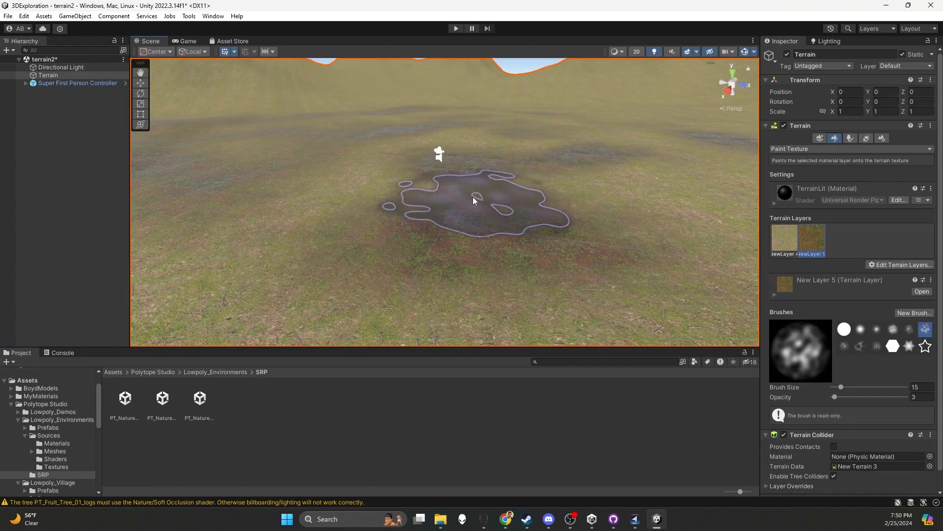
pyautogui.click(850, 138)
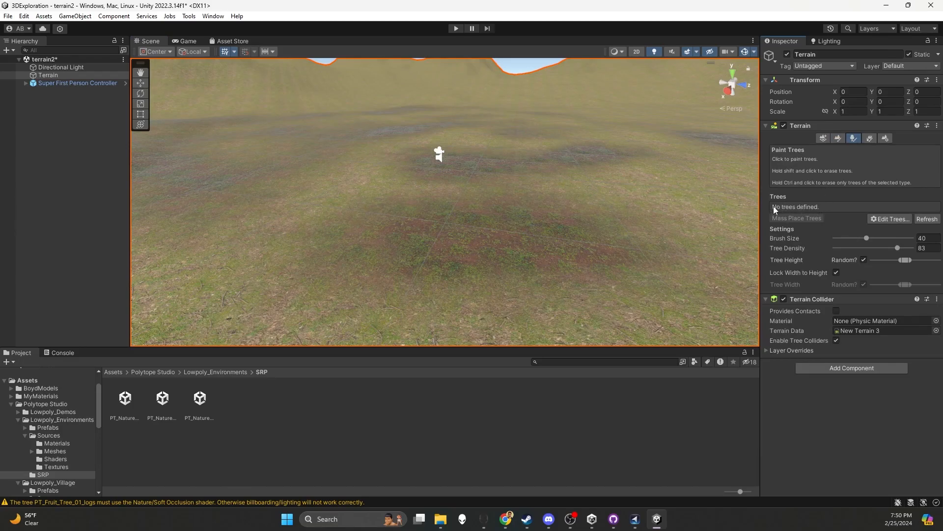
# - Start adding a new terrain tree and search the tree prefab picker for "tree"
pyautogui.click(889, 218)
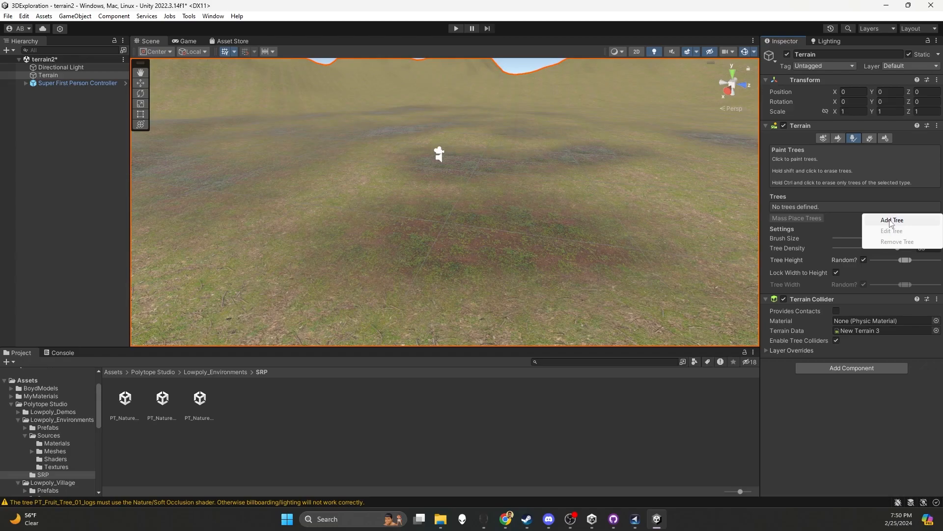
pyautogui.click(888, 223)
pyautogui.moveTo(528, 121); pyautogui.dragTo(414, 81)
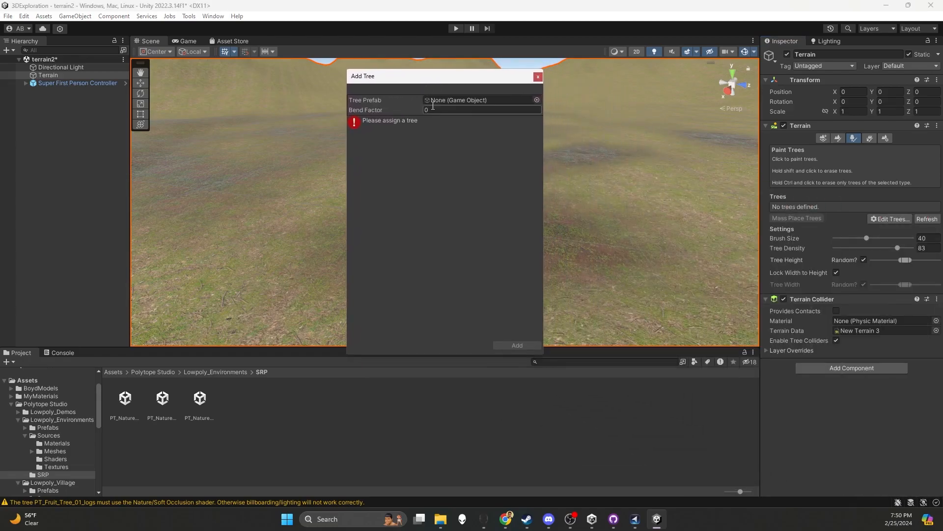
pyautogui.click(538, 100)
pyautogui.moveTo(608, 93); pyautogui.dragTo(631, 116)
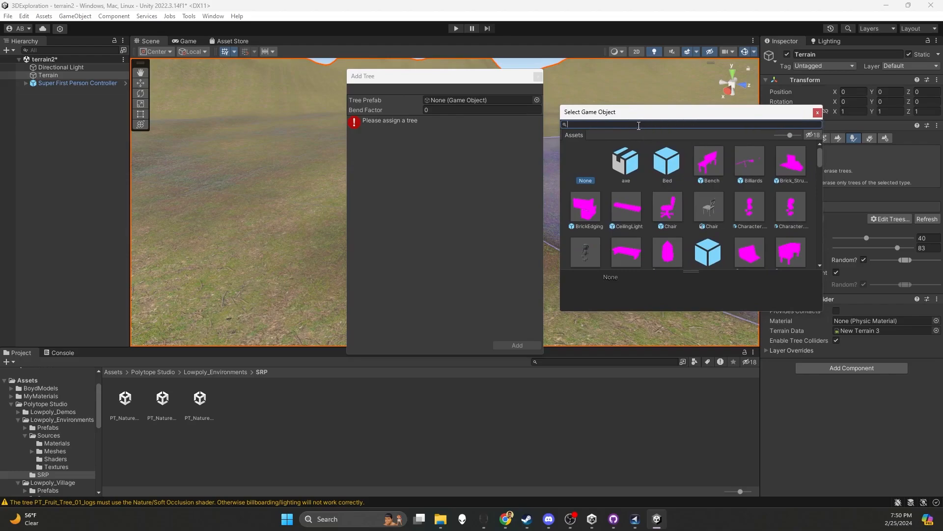
pyautogui.write('tree')
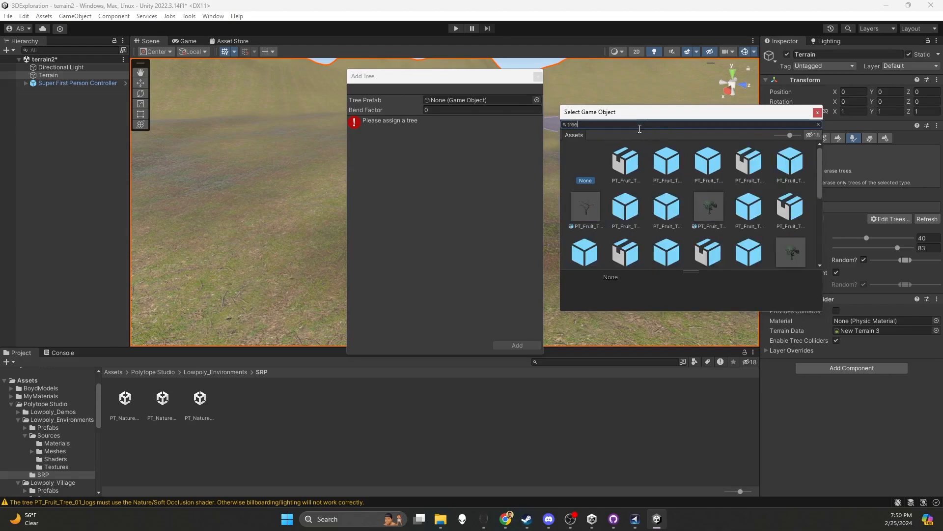
pyautogui.scroll(-2, 730, 182)
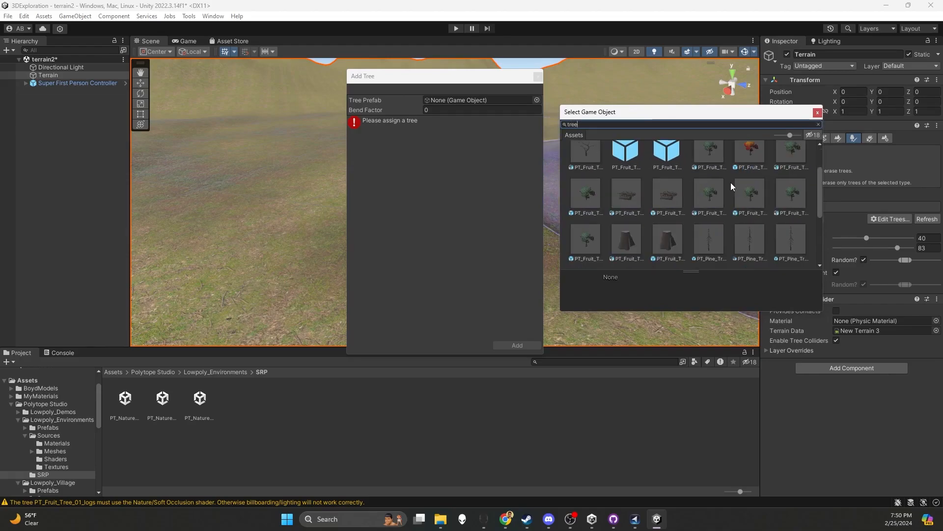
pyautogui.scroll(-2, 718, 180)
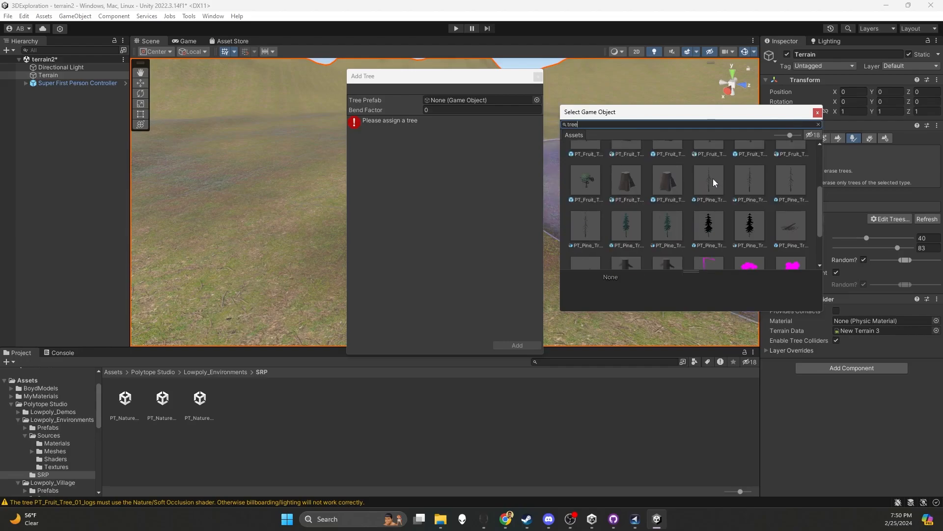
pyautogui.moveTo(671, 115); pyautogui.dragTo(661, 121)
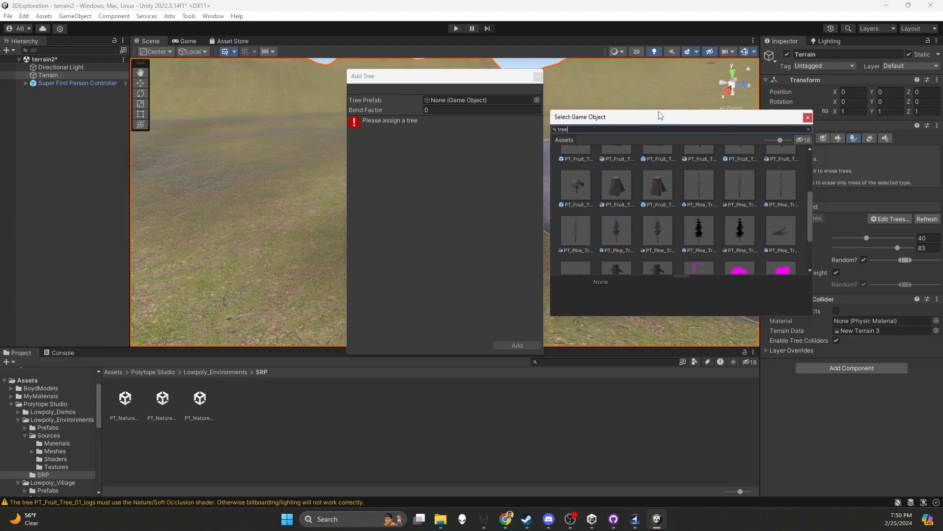
pyautogui.scroll(-2, 688, 194)
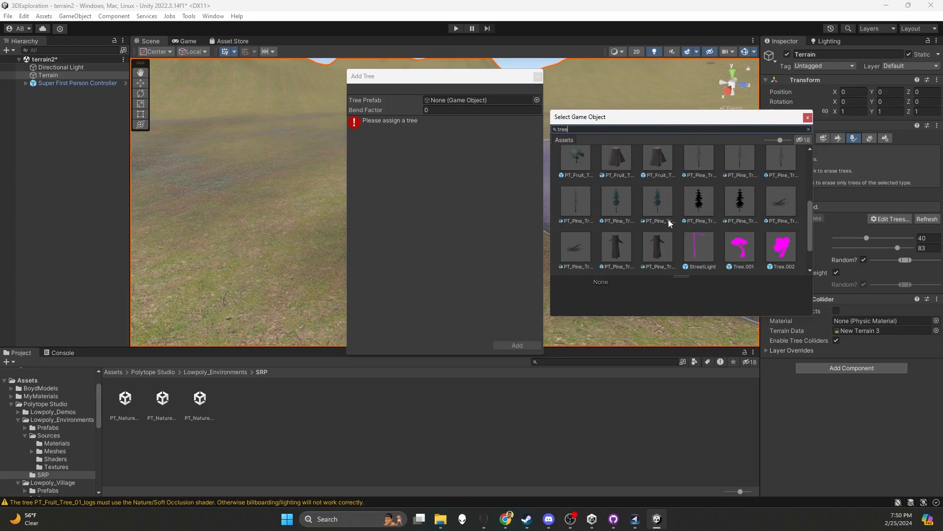
# - Assign the PT_Pine_Tree_03_green prefab from the Prefabs/Trees folder as the tree prefab and add it to the terrain's trees
pyautogui.click(620, 200)
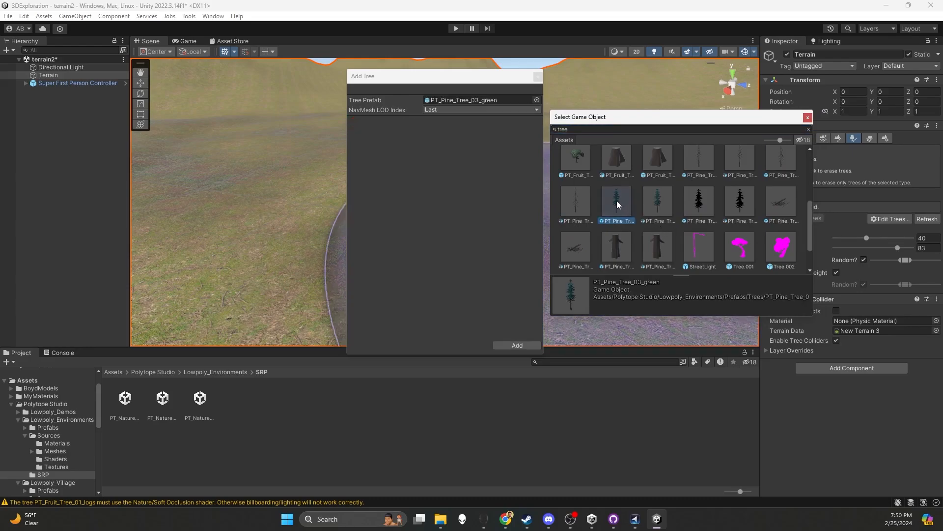
pyautogui.click(654, 200)
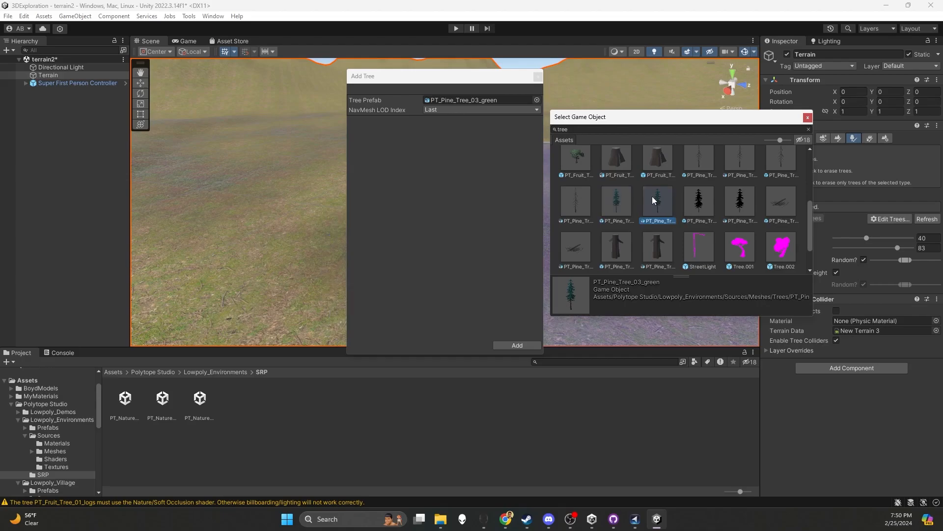
pyautogui.click(620, 197)
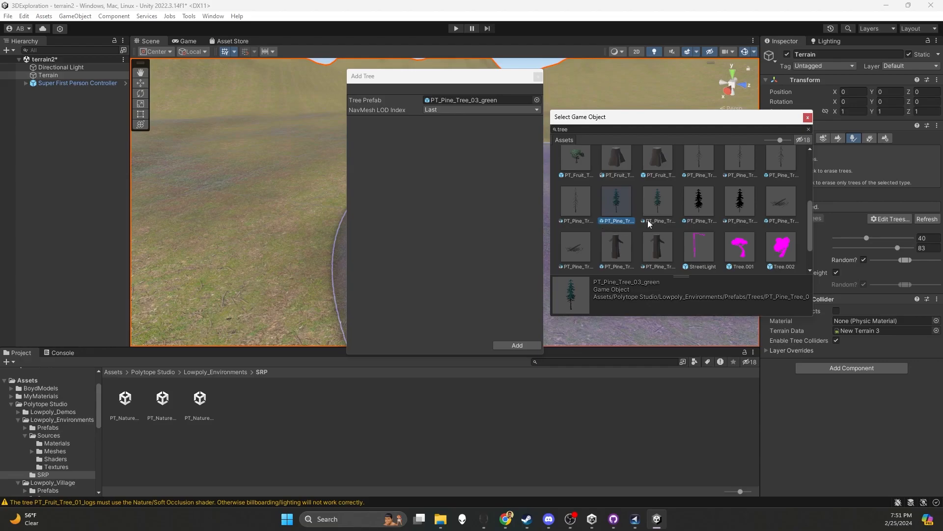
pyautogui.click(653, 205)
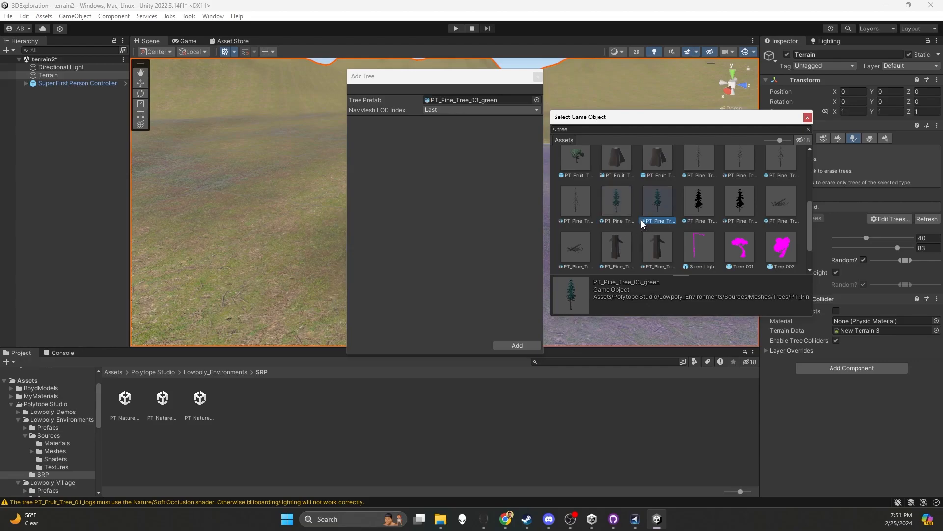
pyautogui.click(622, 200)
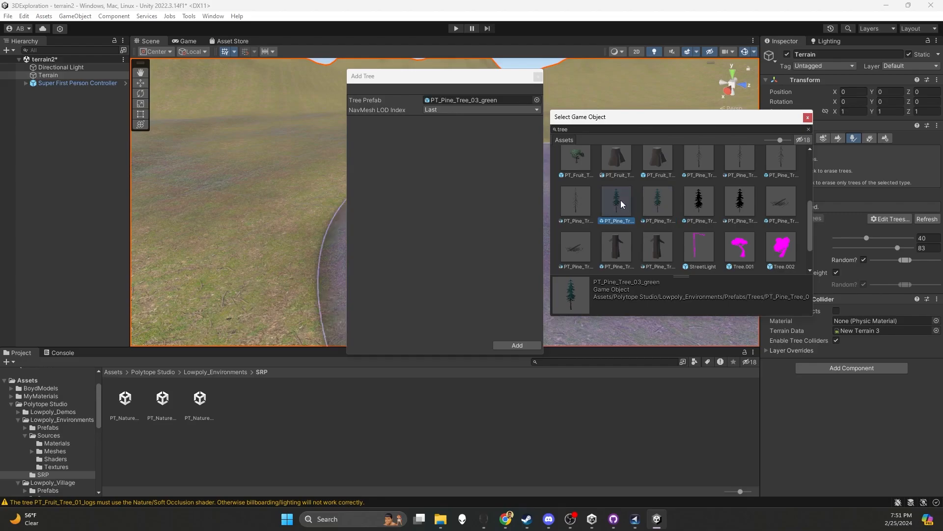
pyautogui.click(644, 221)
pyautogui.click(606, 222)
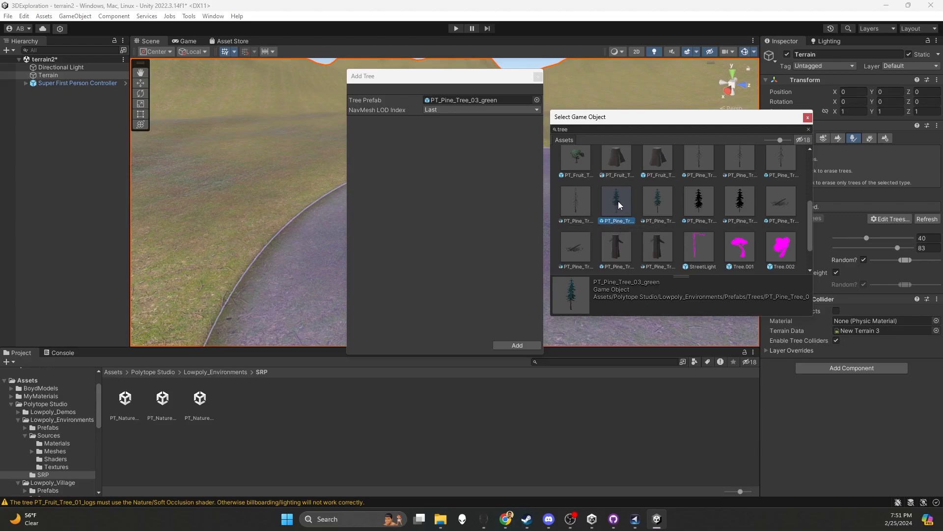
pyautogui.doubleClick(617, 201)
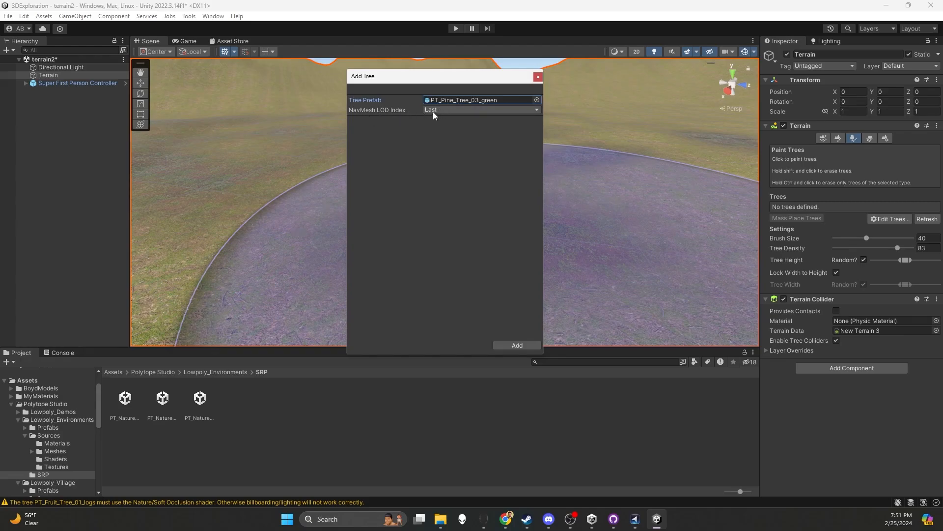
pyautogui.click(536, 346)
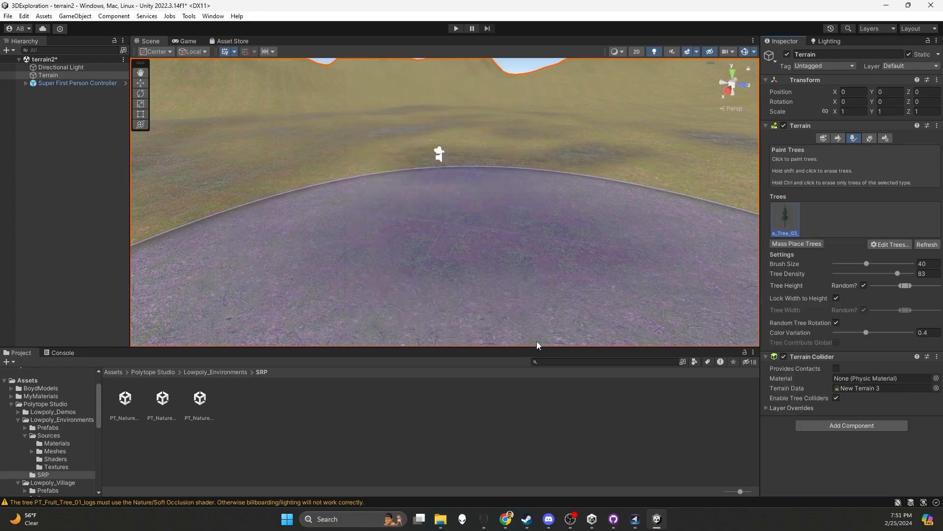
# - Try painting a dense pine forest across the ground around the first-person controller, and undo the painted trees
pyautogui.scroll(-5, 514, 172)
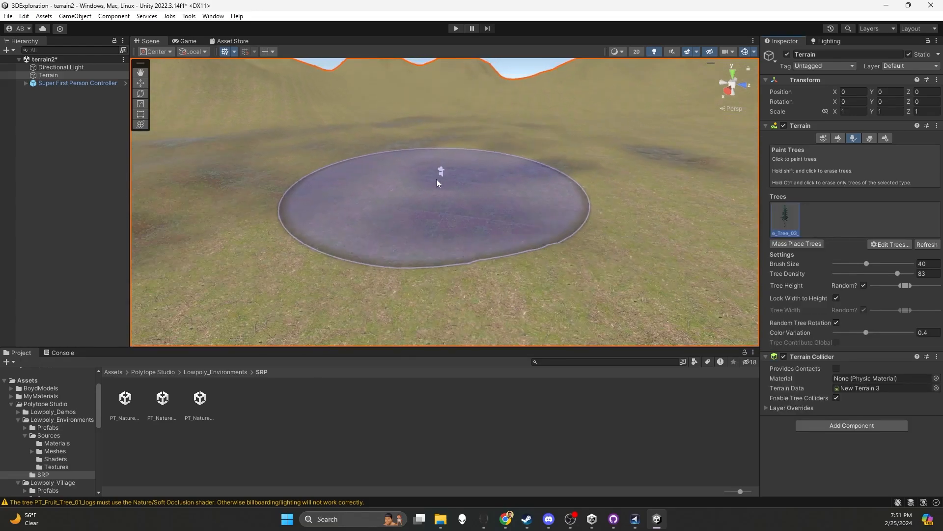
pyautogui.moveTo(460, 155)
pyautogui.mouseDown()
pyautogui.moveTo(439, 199)
pyautogui.moveTo(511, 200)
pyautogui.moveTo(622, 178)
pyautogui.mouseUp()
pyautogui.scroll(-5, 488, 179)
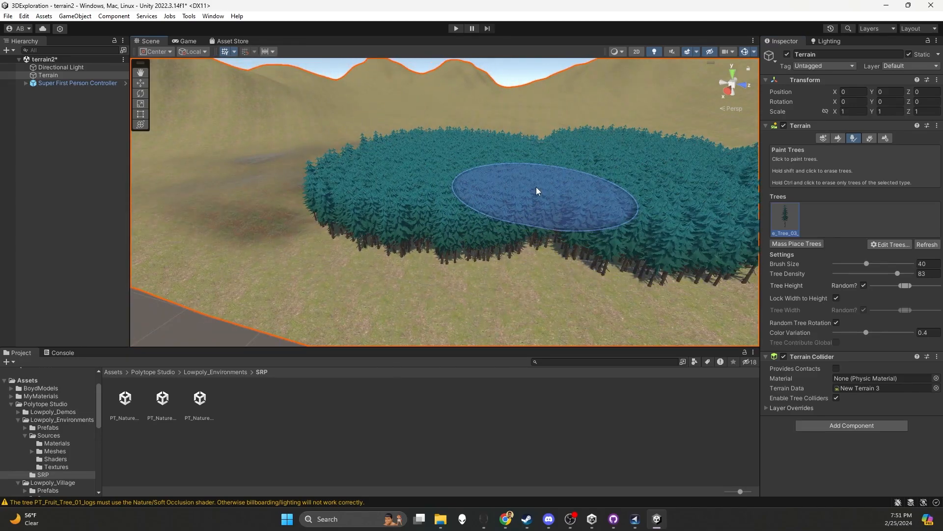
pyautogui.hotkey('ctrl', 'z')
pyautogui.hotkey('ctrl', 'z')
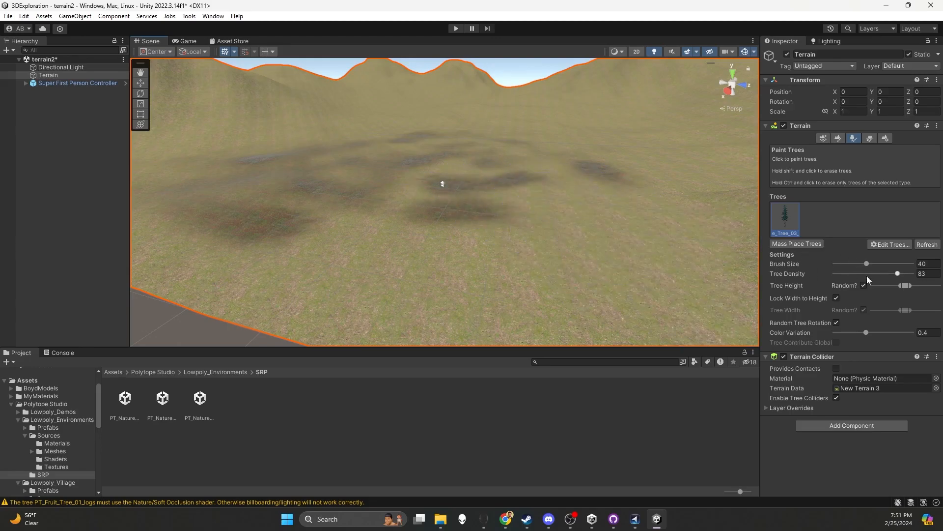
# - Set the tree density to 20 and paint one patch of pine trees around the first-person controller
pyautogui.moveTo(898, 274); pyautogui.dragTo(844, 275)
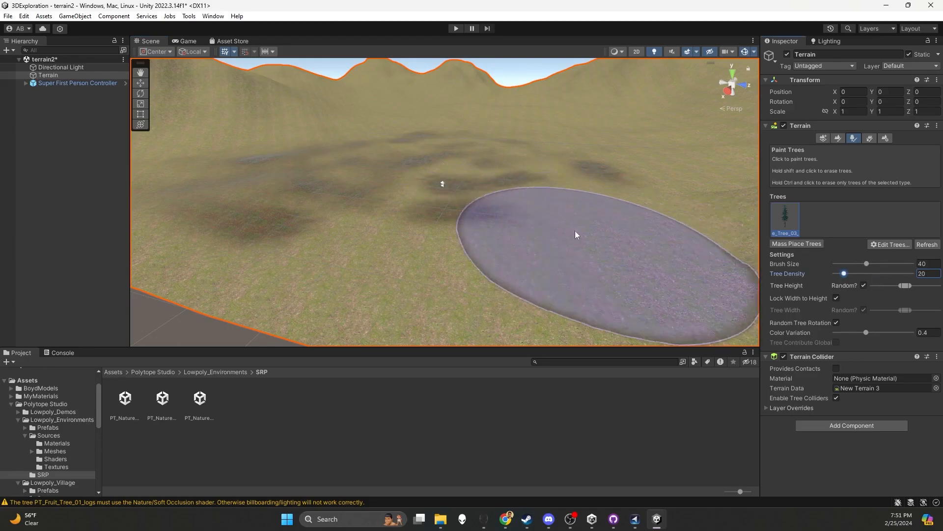
pyautogui.click(445, 194)
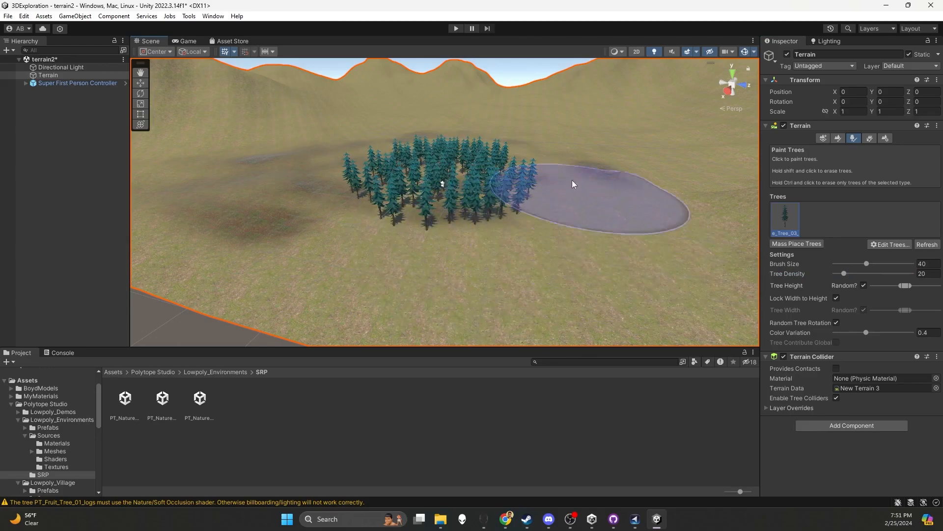
# - Run the scene in play mode and walk through the painted pine trees to inspect them and their collisions
pyautogui.click(456, 29)
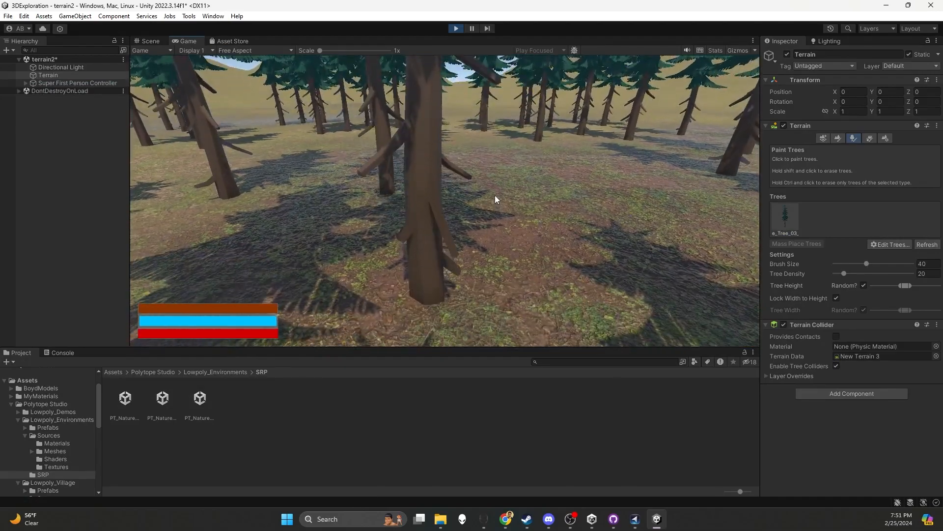
pyautogui.press('w')
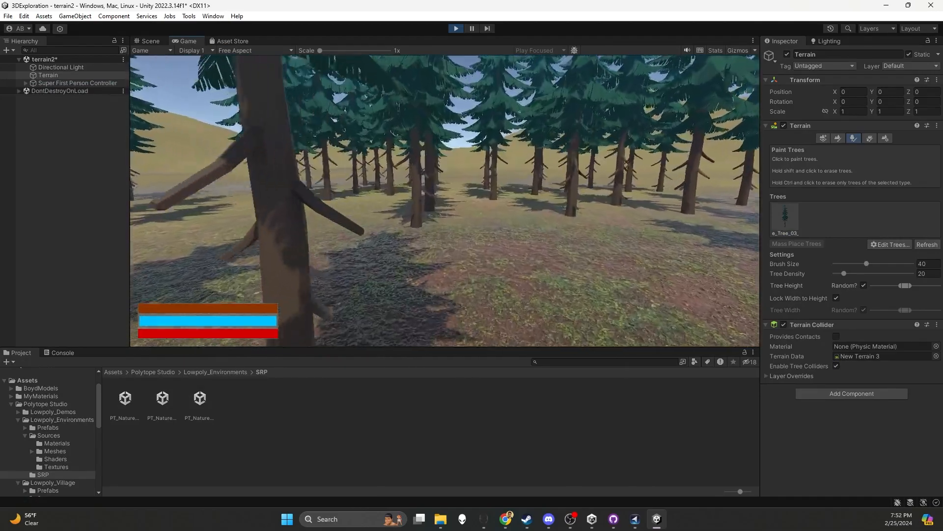
pyautogui.press('w')
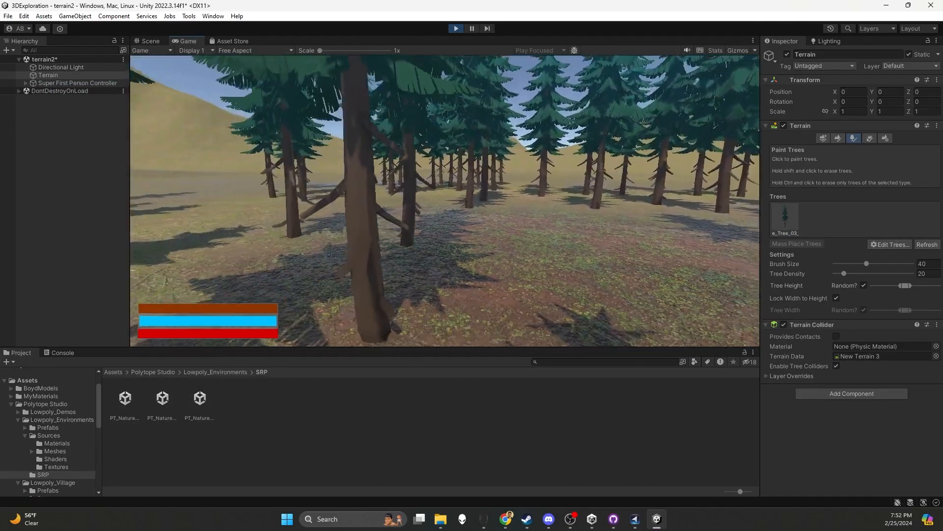
pyautogui.press('w')
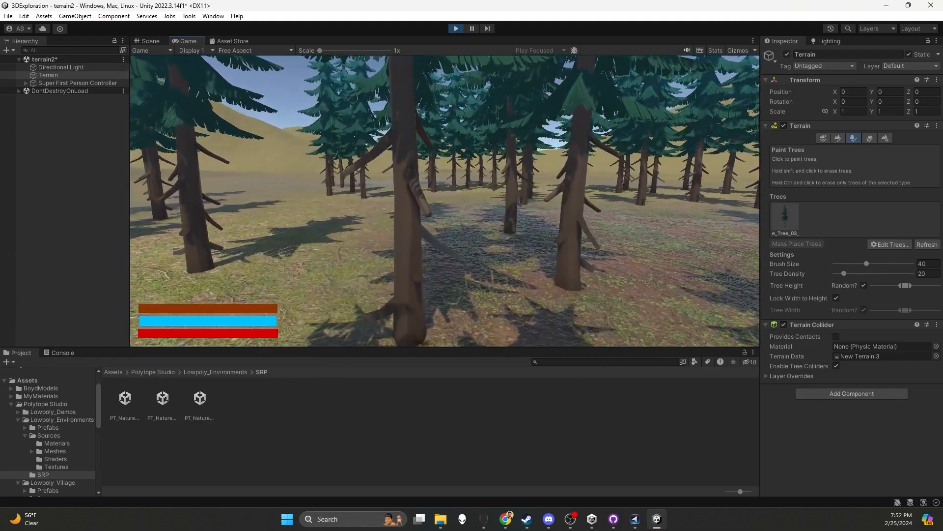
pyautogui.press('w')
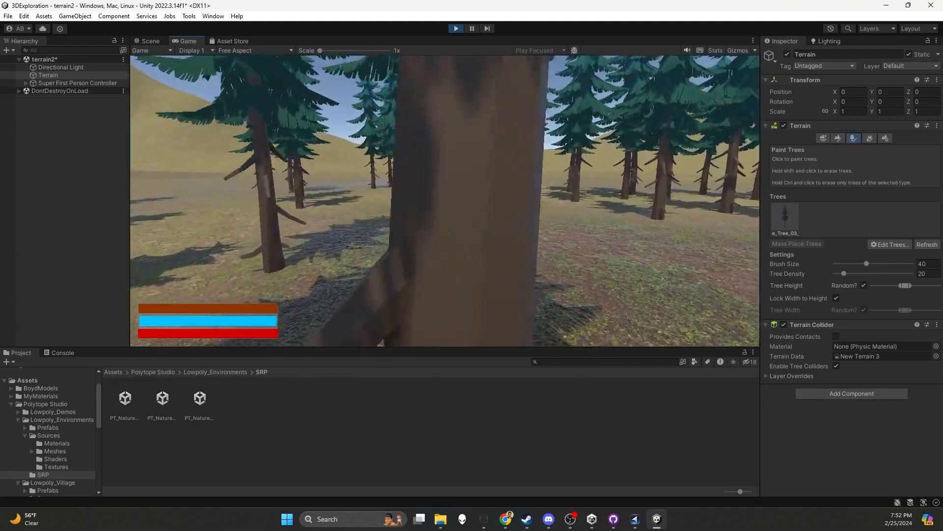
pyautogui.press('w')
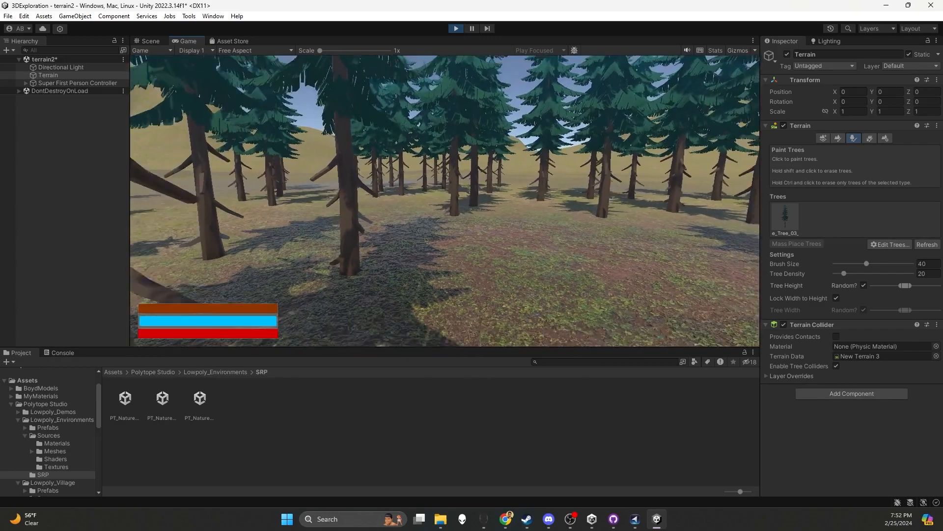
pyautogui.press('w')
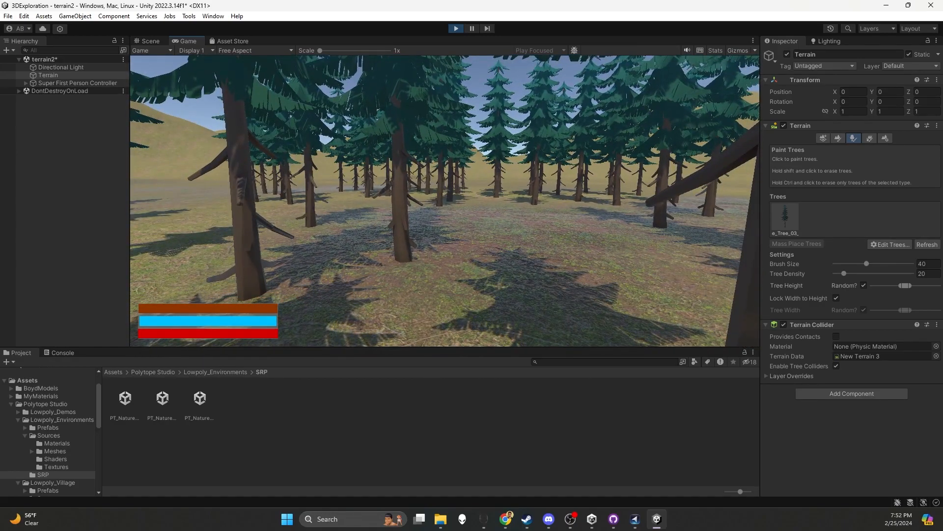
pyautogui.press('w')
pyautogui.press('w')
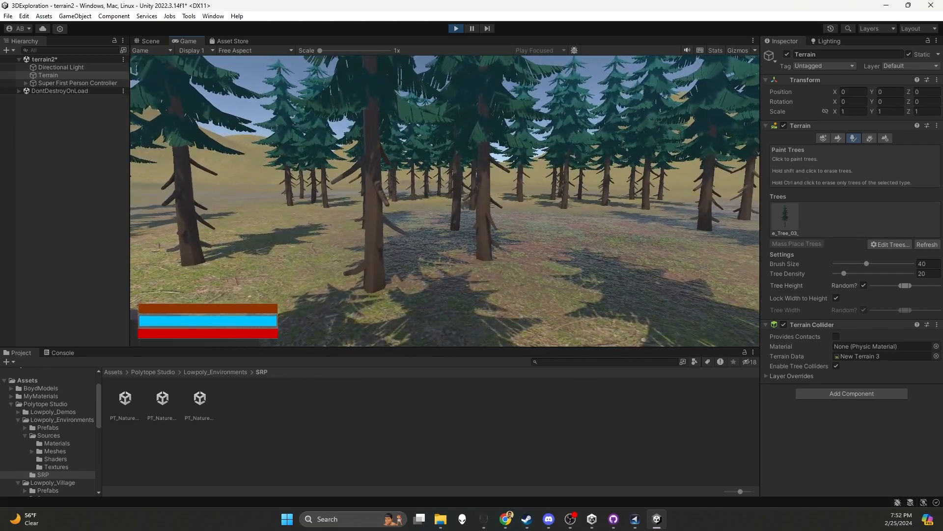
pyautogui.press('w')
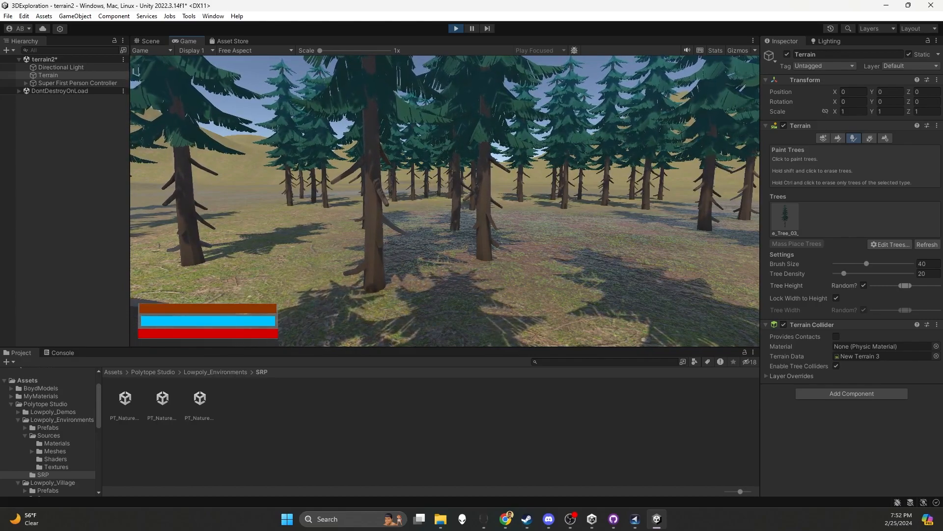
pyautogui.press('w')
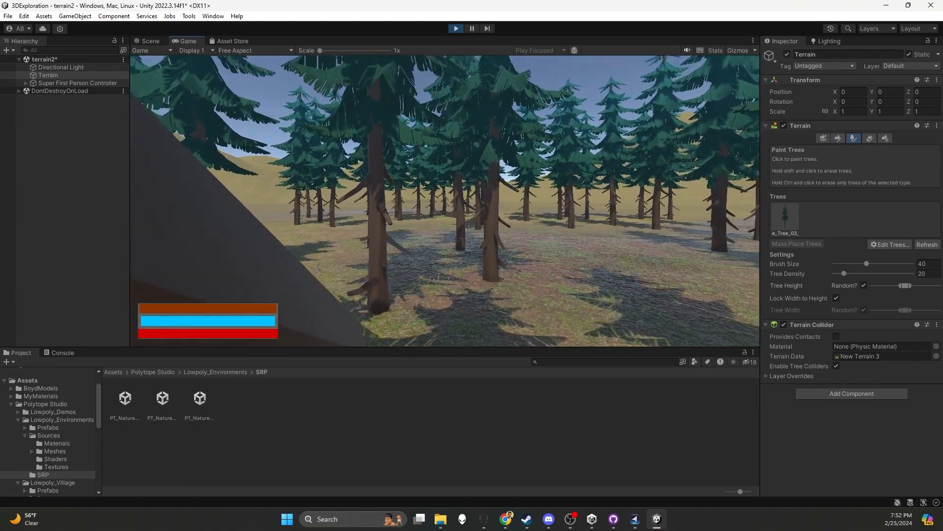
# - Search the project assets for "shader" and look around at the pine trees in the running game
pyautogui.click(563, 361)
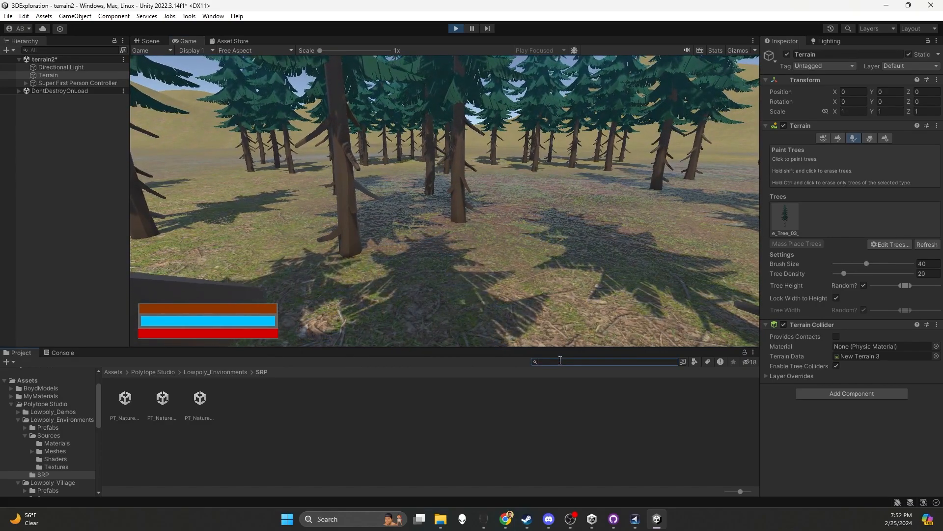
pyautogui.write('shader')
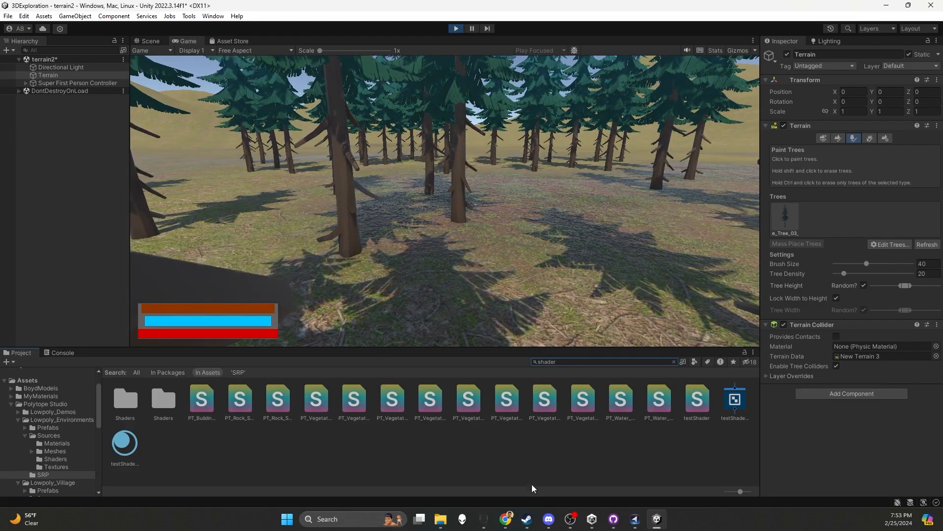
pyautogui.click(517, 236)
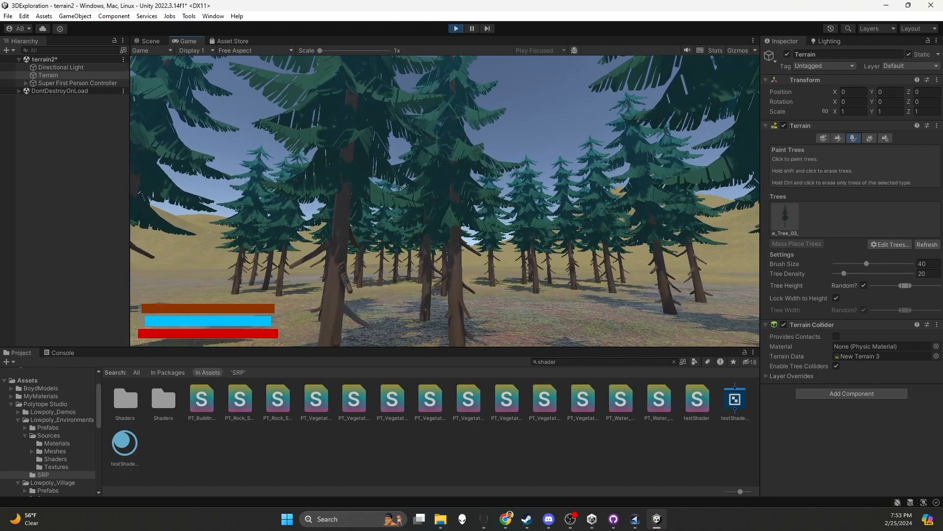
pyautogui.press('Escape')
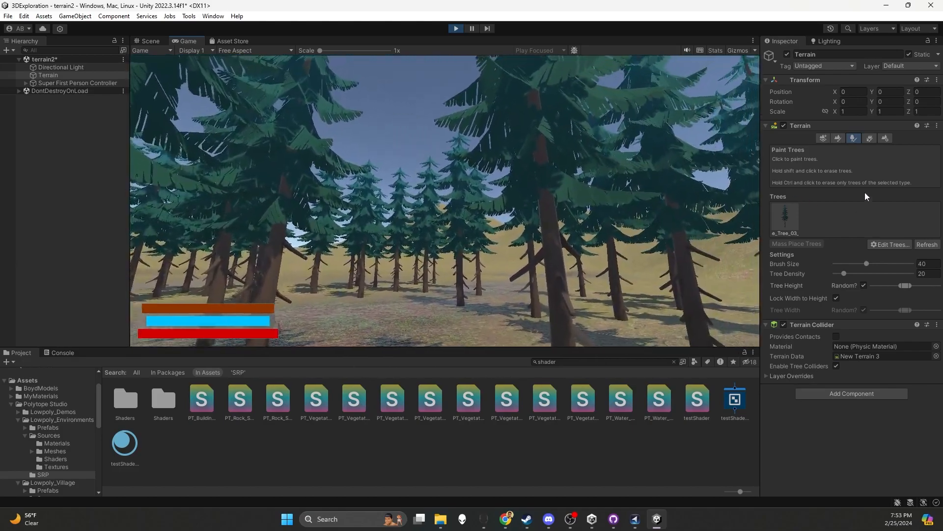
# - Stop play mode and review the terrain's tree, detail, wind and mesh resolution settings
pyautogui.click(456, 29)
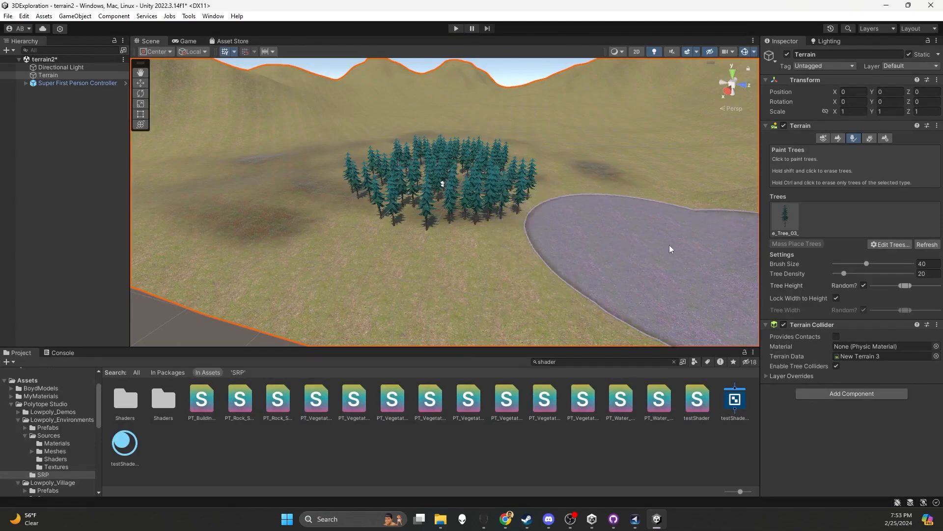
pyautogui.click(888, 139)
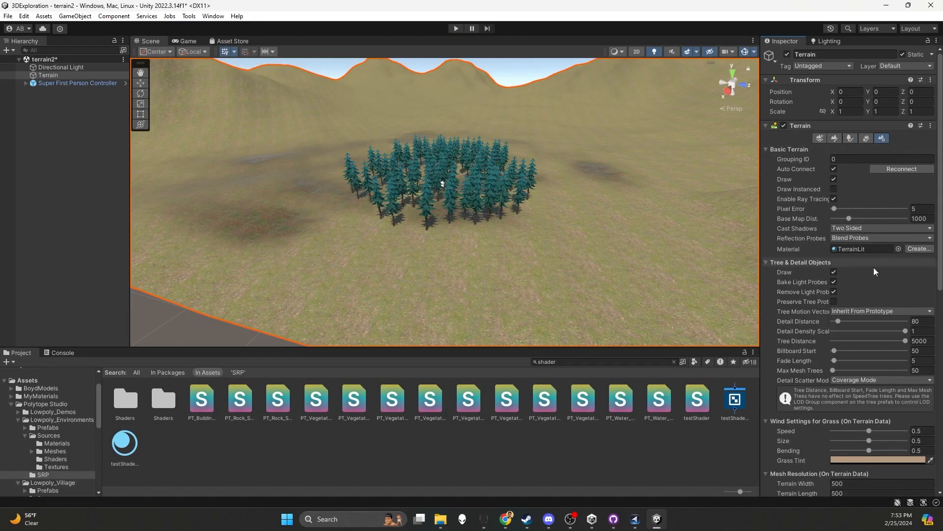
pyautogui.scroll(-3, 799, 293)
pyautogui.scroll(-2, 798, 293)
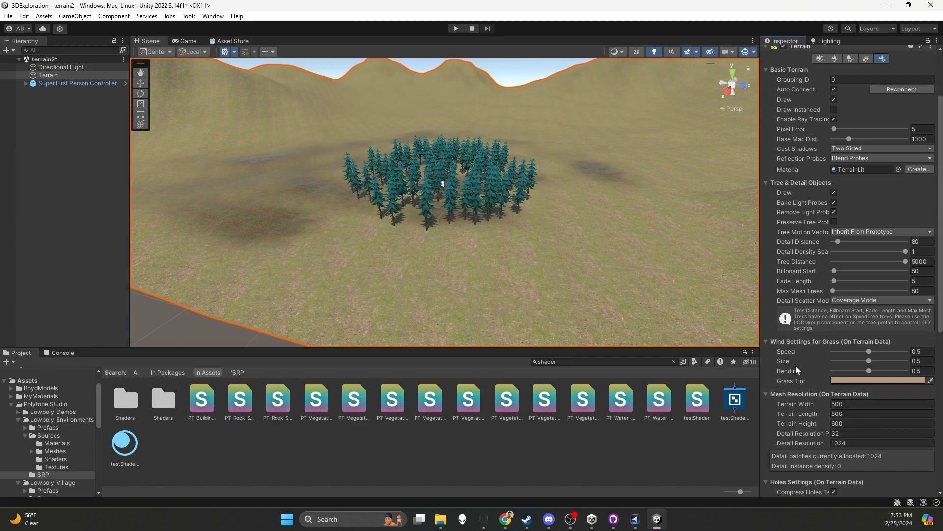
pyautogui.click(835, 59)
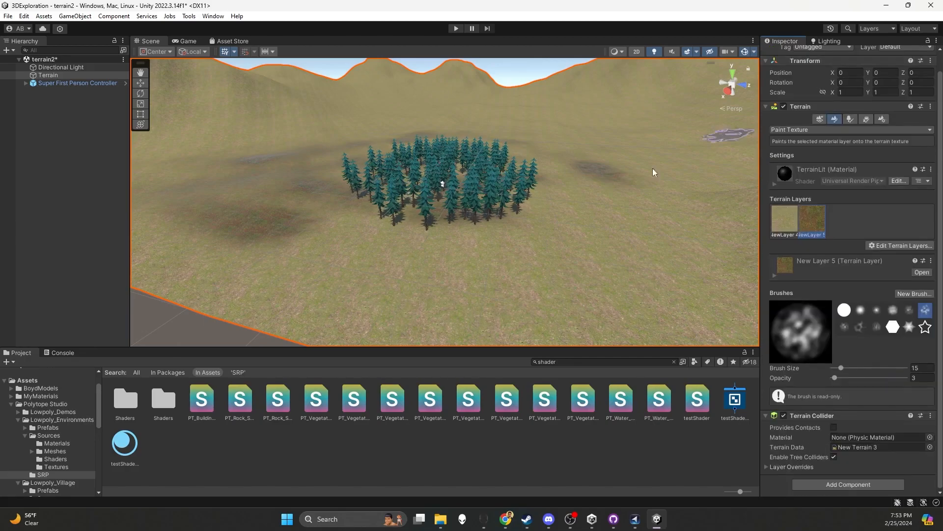
# - Search the project assets for "tree" and select the PT_Pine_Tree_03_green prefab
pyautogui.click(588, 363)
pyautogui.write('tree')
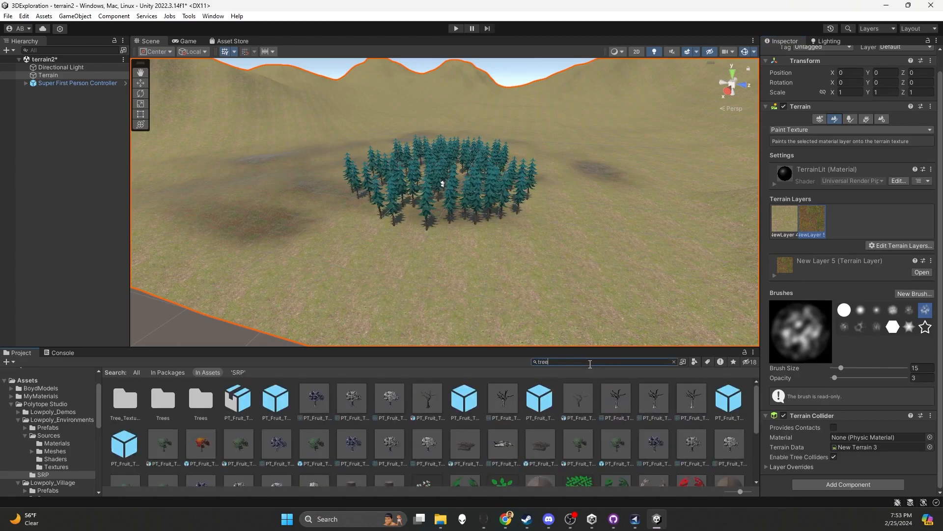
pyautogui.scroll(-5, 481, 412)
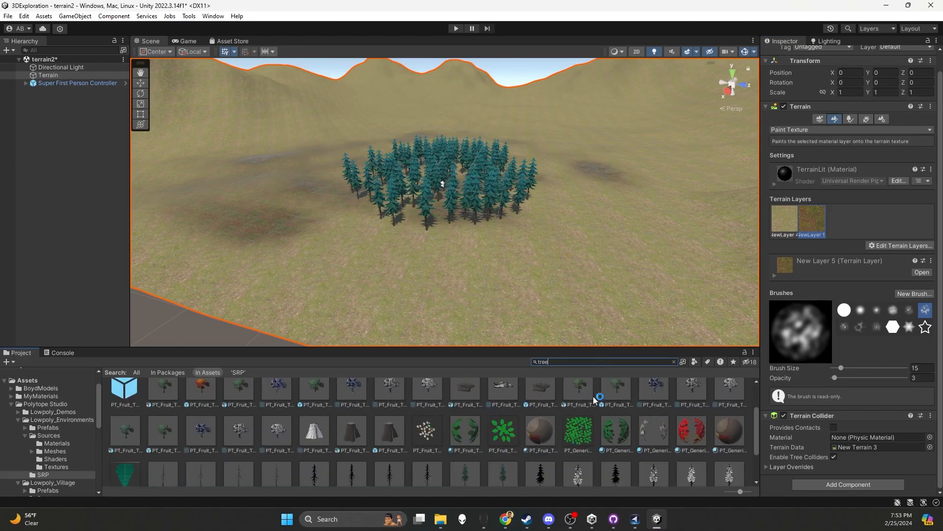
pyautogui.scroll(1, 608, 399)
pyautogui.scroll(-1, 510, 426)
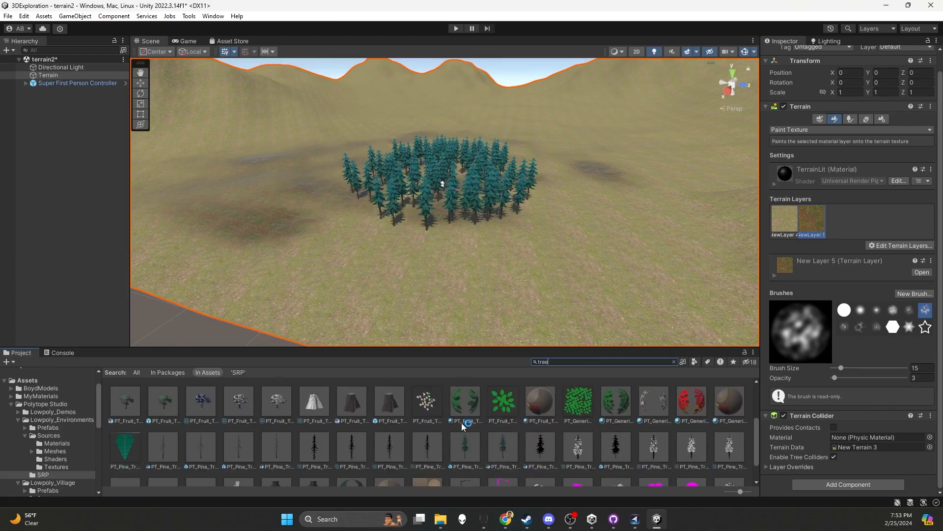
pyautogui.click(466, 448)
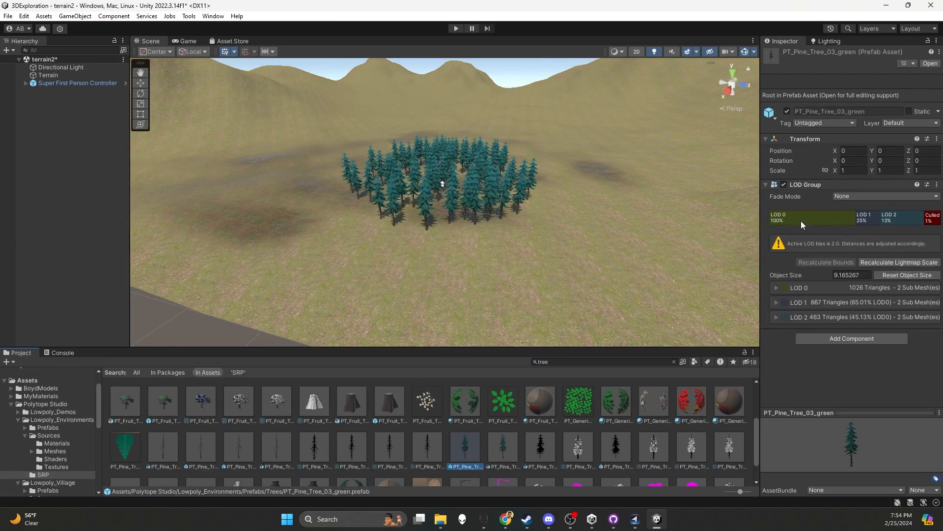
# - Place a PT_Pine_Tree_03_green prefab on the open ground beside the painted pine patch and frame it up close
pyautogui.moveTo(465, 448); pyautogui.dragTo(636, 255)
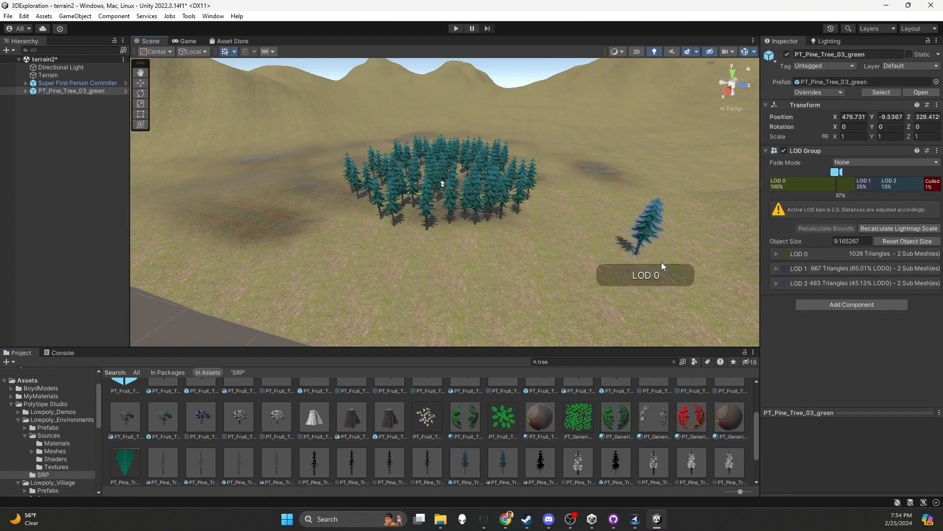
pyautogui.press('f')
pyautogui.scroll(4, 569, 236)
pyautogui.keyDown('alt'); pyautogui.moveTo(529, 247); pyautogui.dragTo(553, 229); pyautogui.keyUp('alt')
pyautogui.moveTo(560, 225); pyautogui.dragTo(545, 243, button='middle')
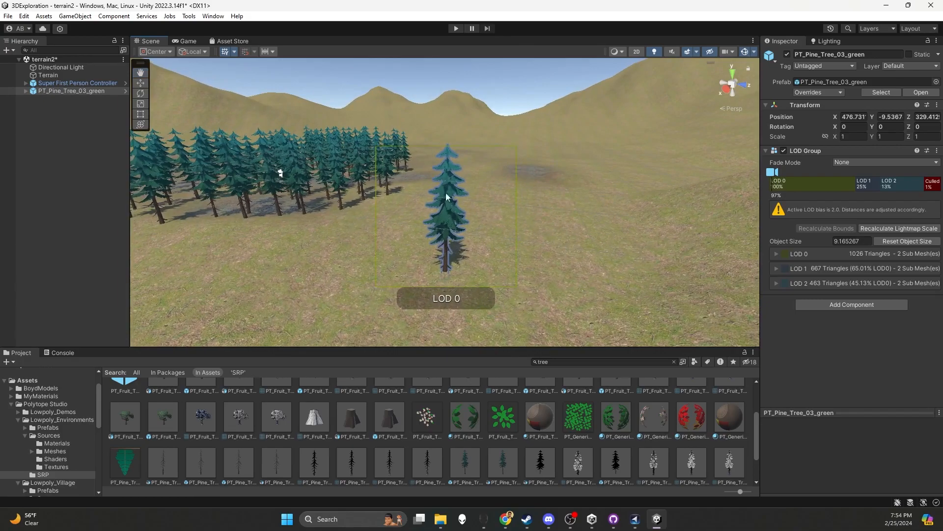
# - Expand the placed pine tree in the hierarchy and inspect its LOD0, LOD1 and LOD2 child meshes
pyautogui.click(26, 91)
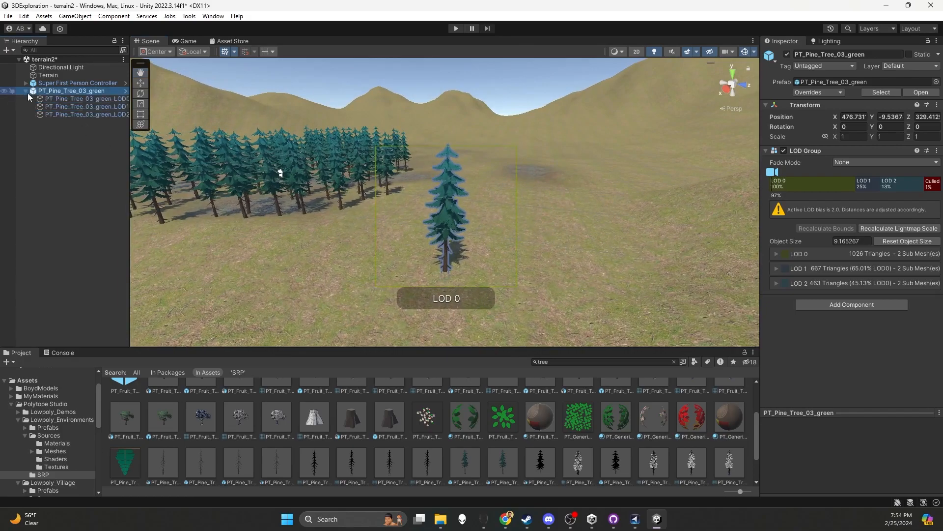
pyautogui.click(76, 99)
pyautogui.click(87, 106)
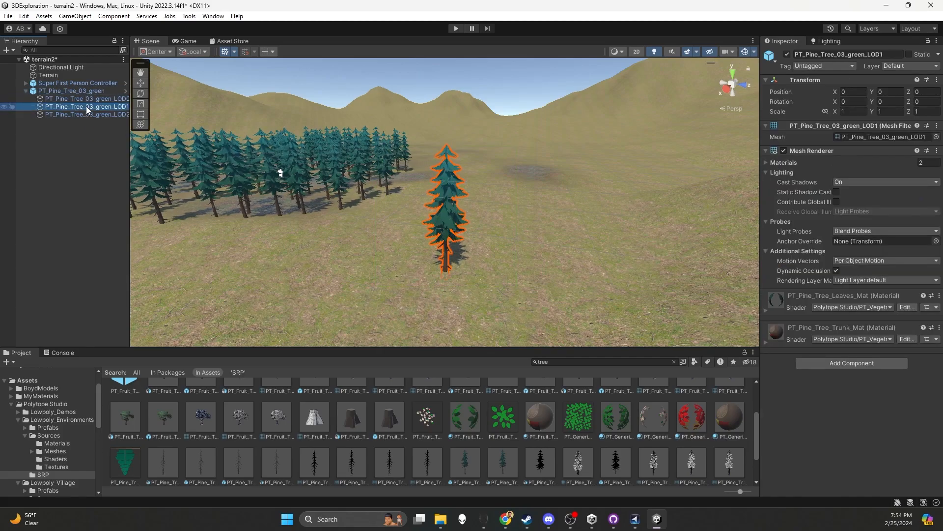
pyautogui.click(87, 114)
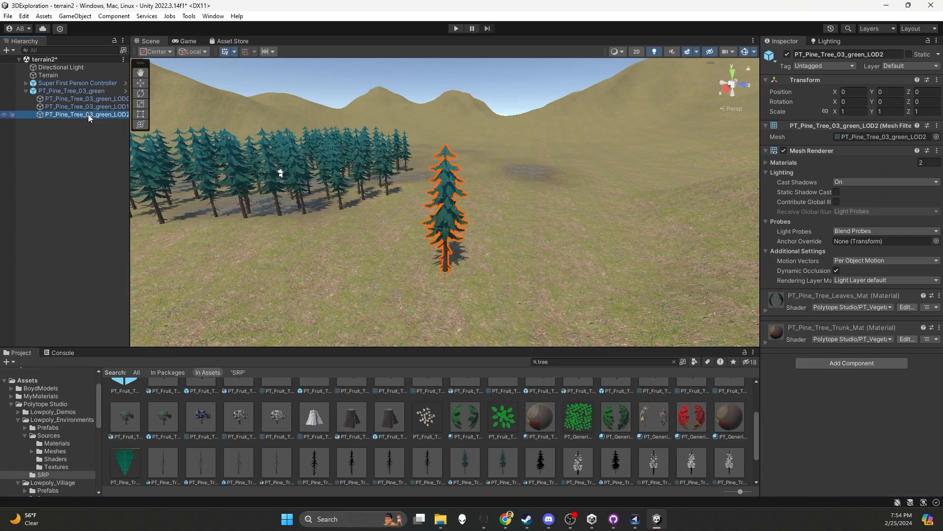
pyautogui.click(98, 100)
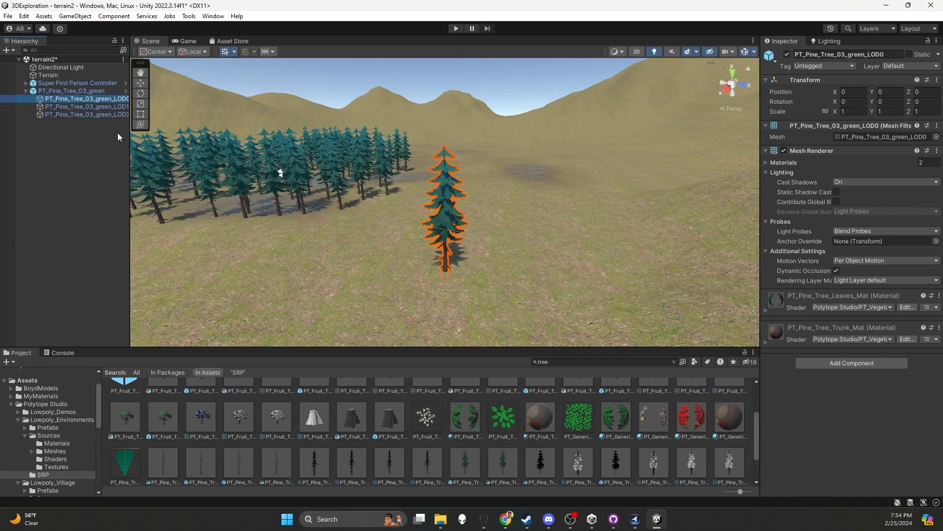
# - Select the parent pine tree and examine how its LOD Group switches levels at near and far viewing distances
pyautogui.click(92, 90)
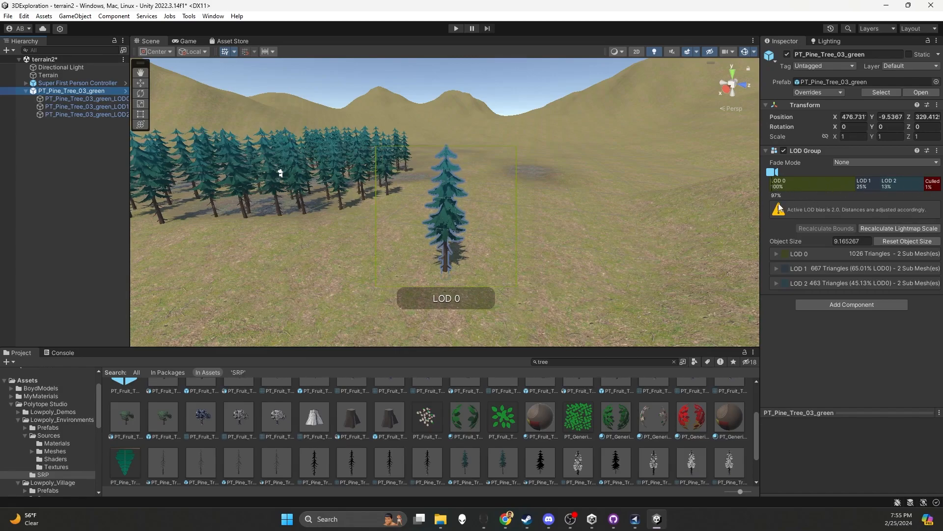
pyautogui.scroll(-4, 583, 219)
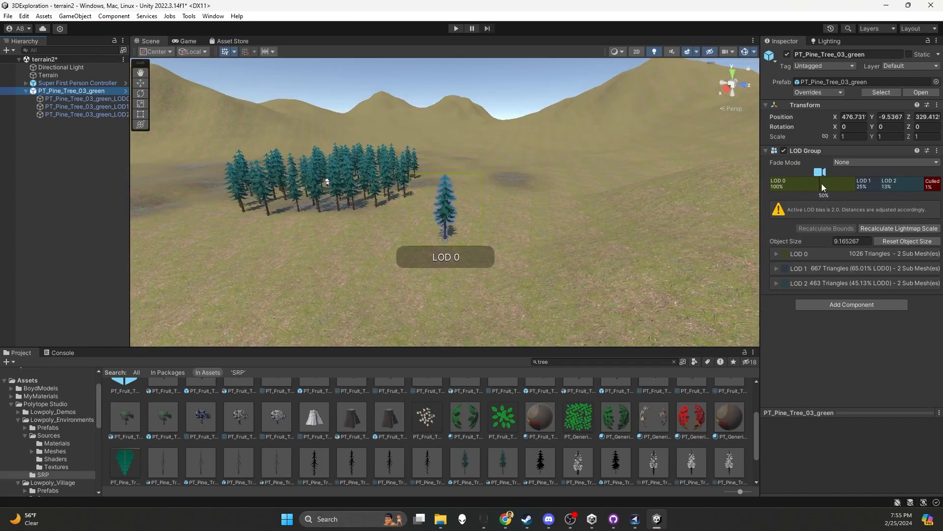
pyautogui.scroll(-5, 576, 219)
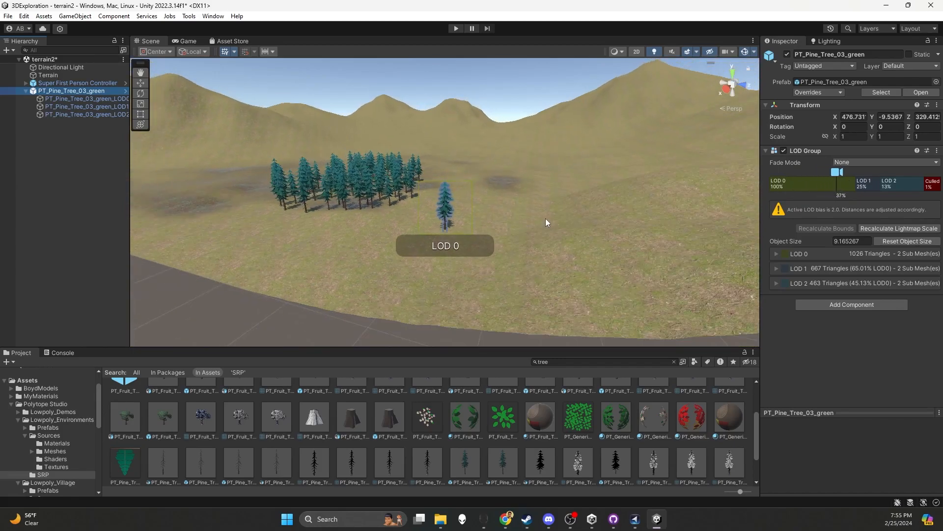
pyautogui.scroll(-4, 544, 217)
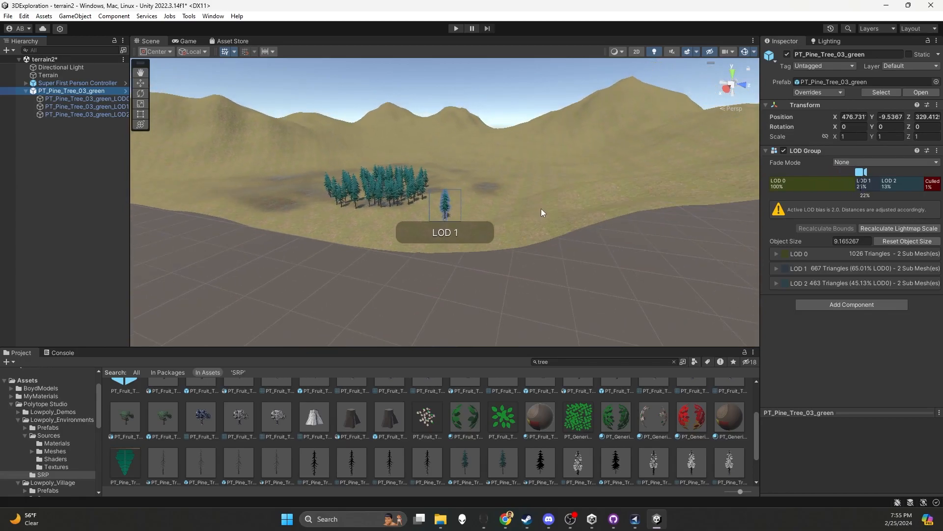
pyautogui.scroll(5, 541, 208)
pyautogui.scroll(4, 541, 211)
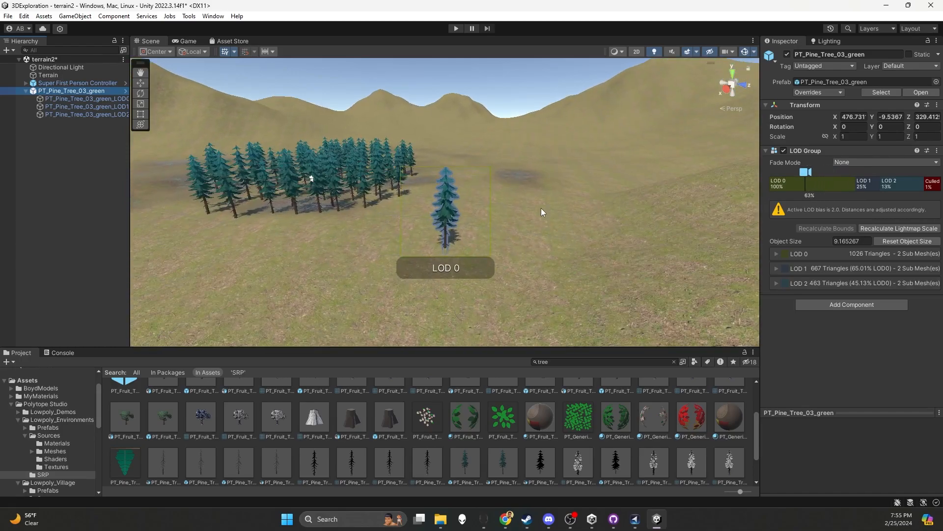
pyautogui.scroll(-4, 541, 208)
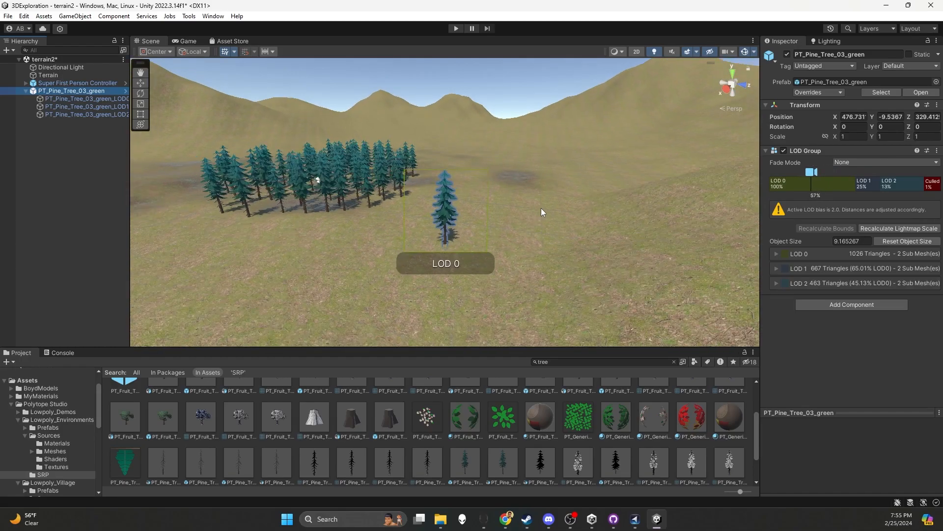
pyautogui.scroll(-4, 541, 212)
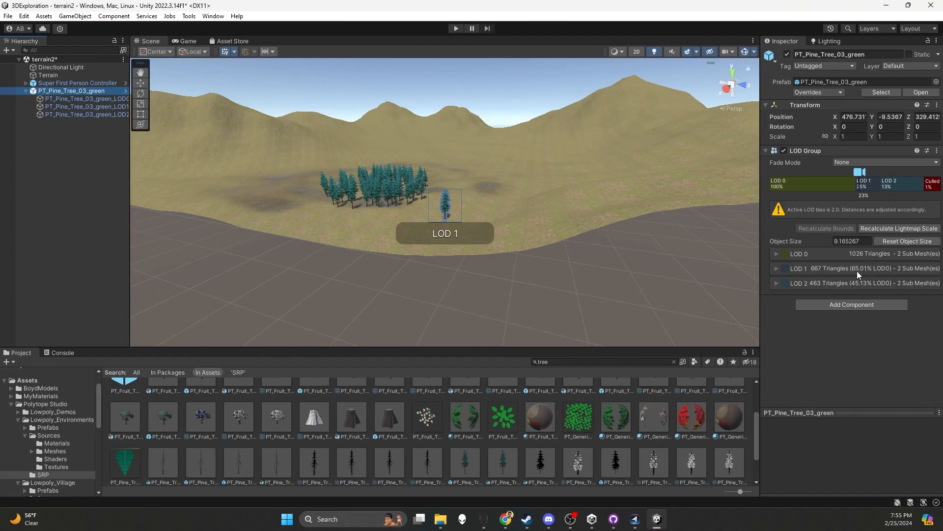
pyautogui.scroll(-4, 542, 199)
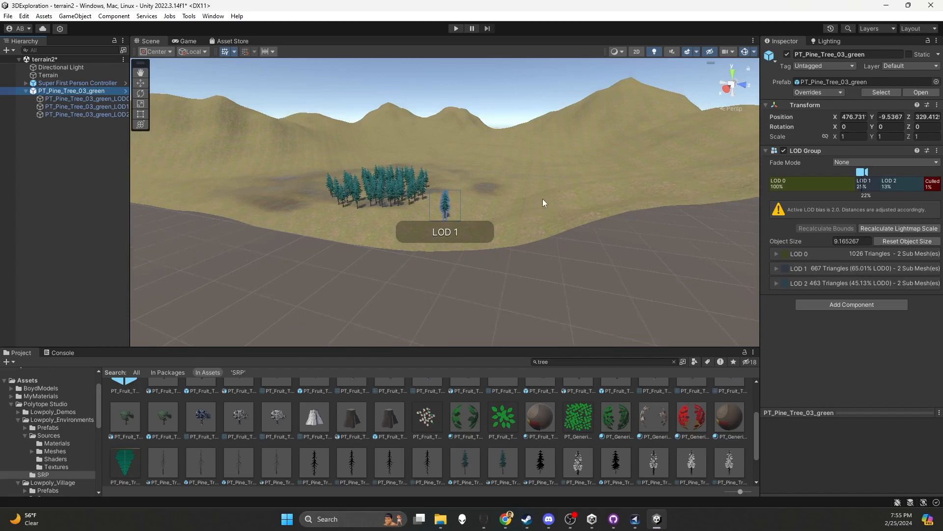
pyautogui.scroll(-4, 542, 202)
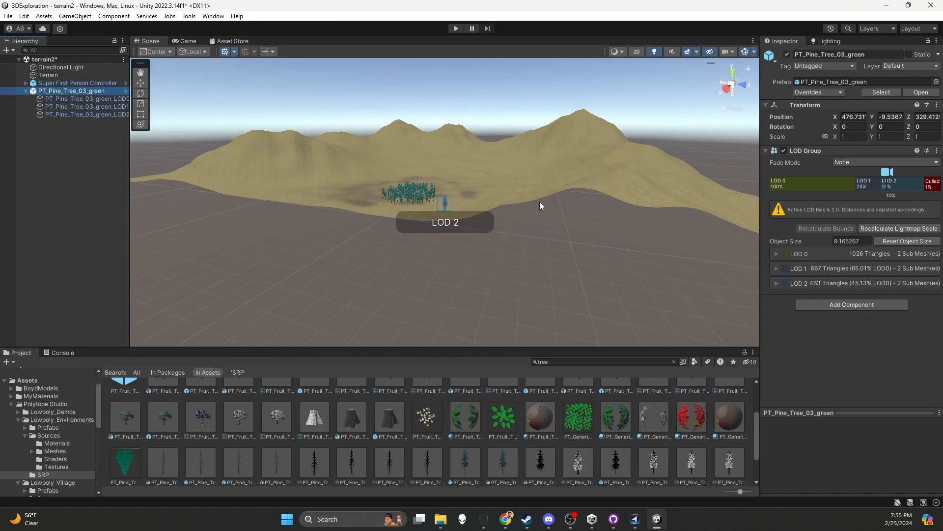
pyautogui.scroll(-1, 539, 202)
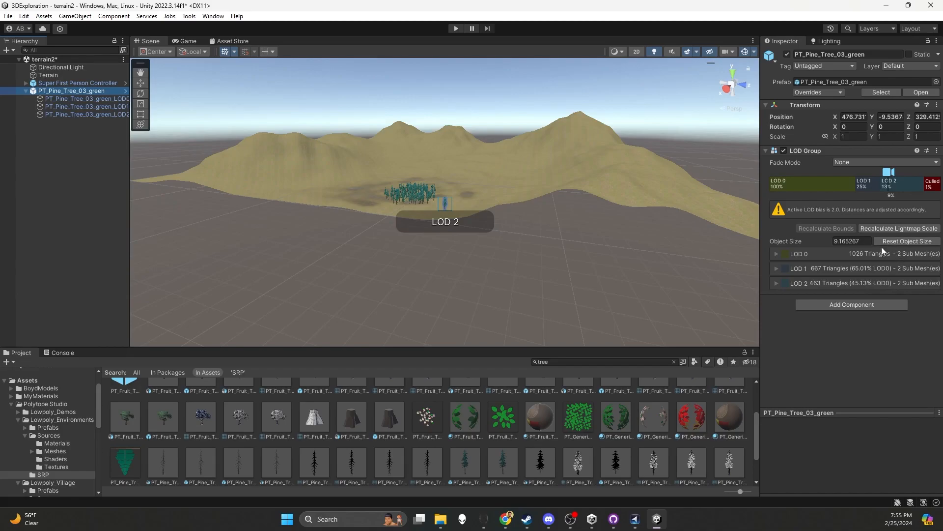
pyautogui.scroll(-5, 547, 246)
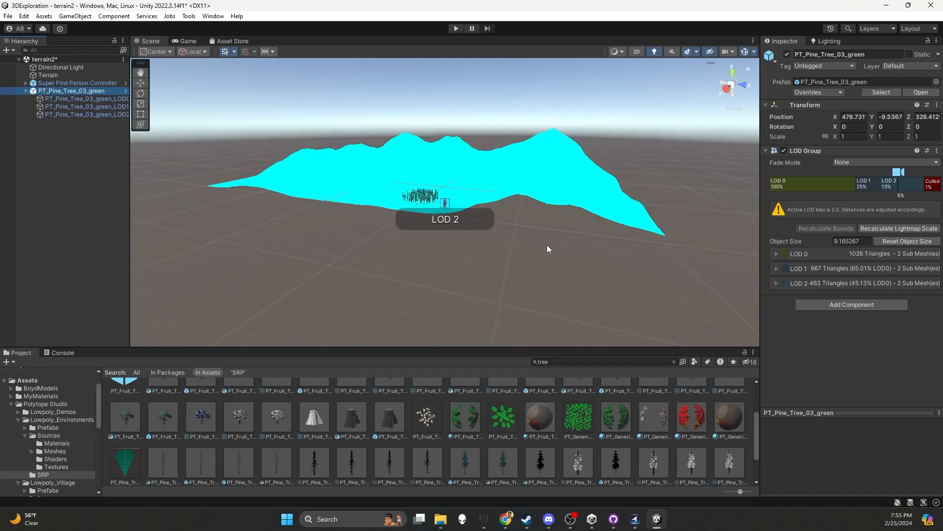
pyautogui.scroll(-6, 547, 246)
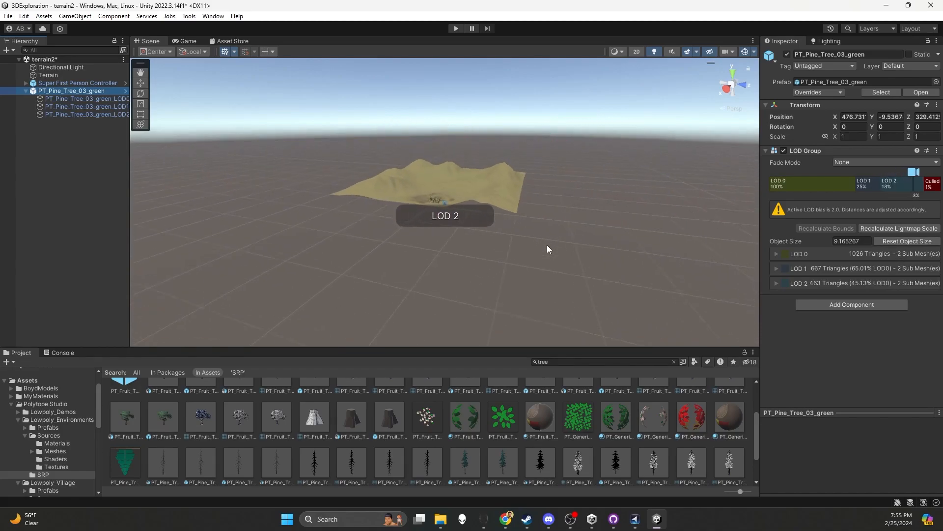
pyautogui.scroll(-5, 548, 246)
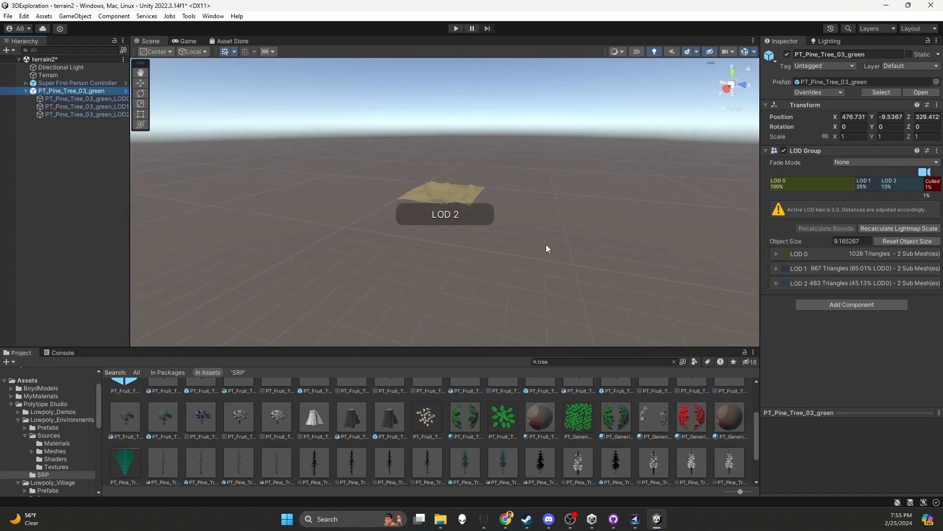
pyautogui.scroll(4, 545, 245)
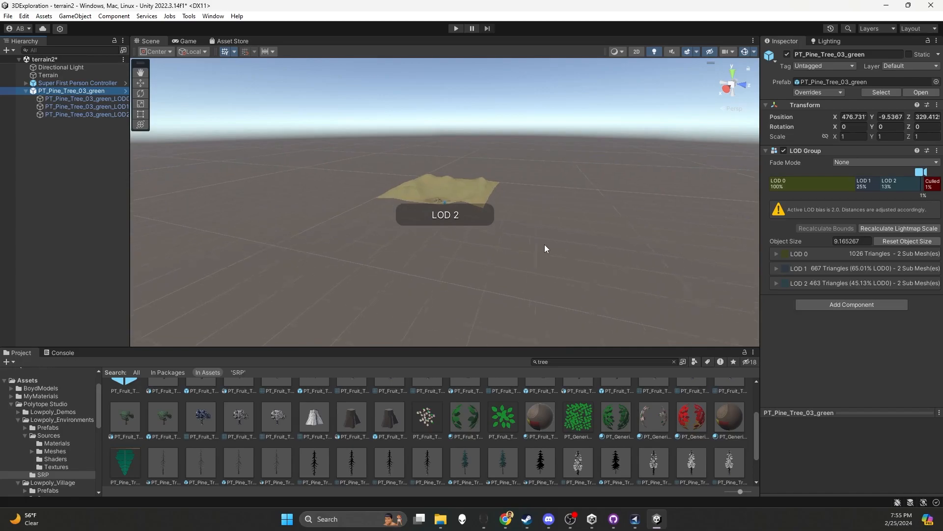
pyautogui.scroll(-3, 545, 244)
pyautogui.scroll(-1, 544, 243)
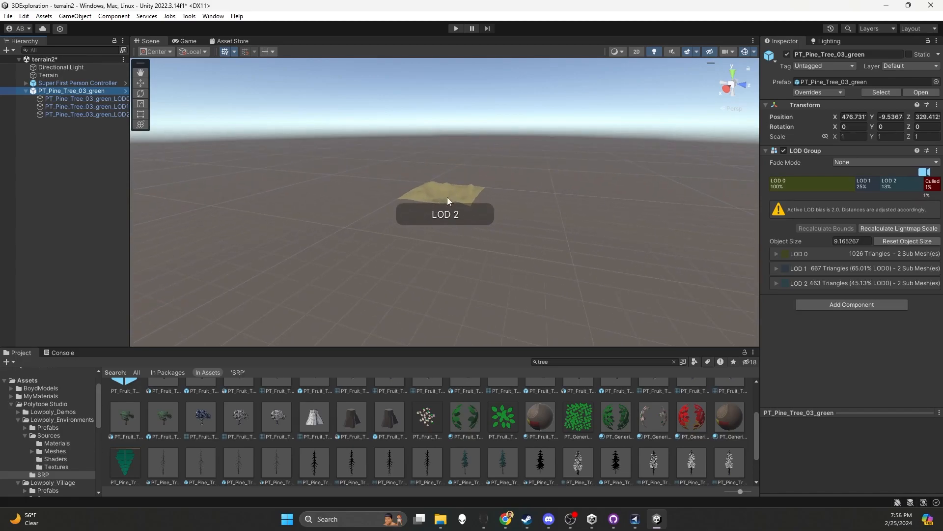
pyautogui.scroll(5, 482, 232)
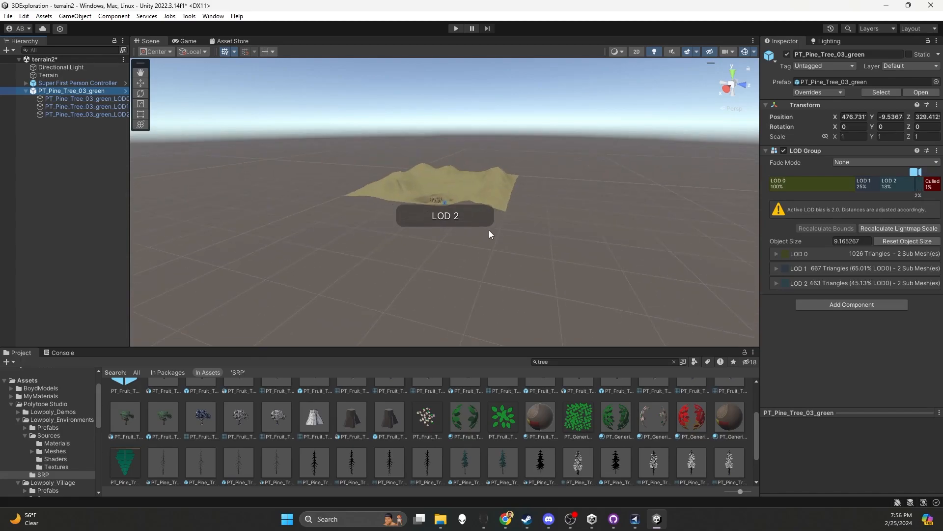
pyautogui.scroll(8, 491, 230)
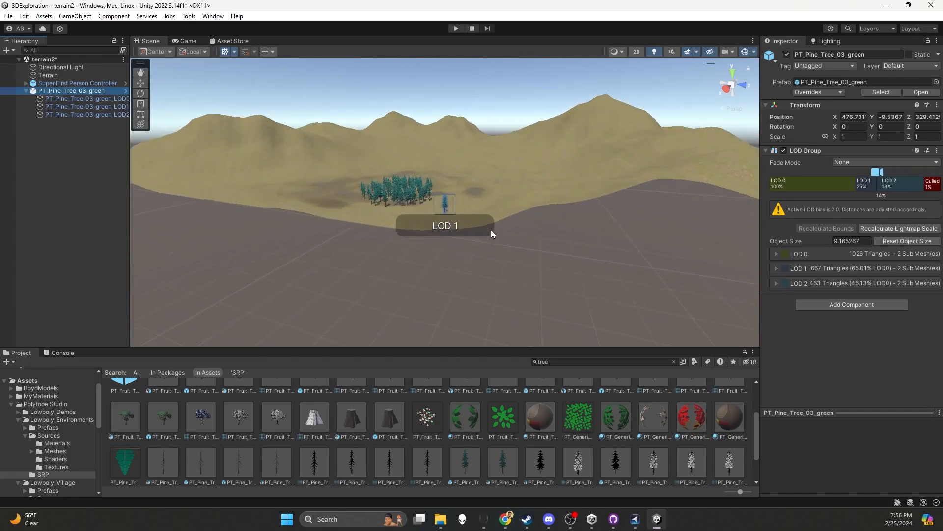
pyautogui.scroll(8, 492, 231)
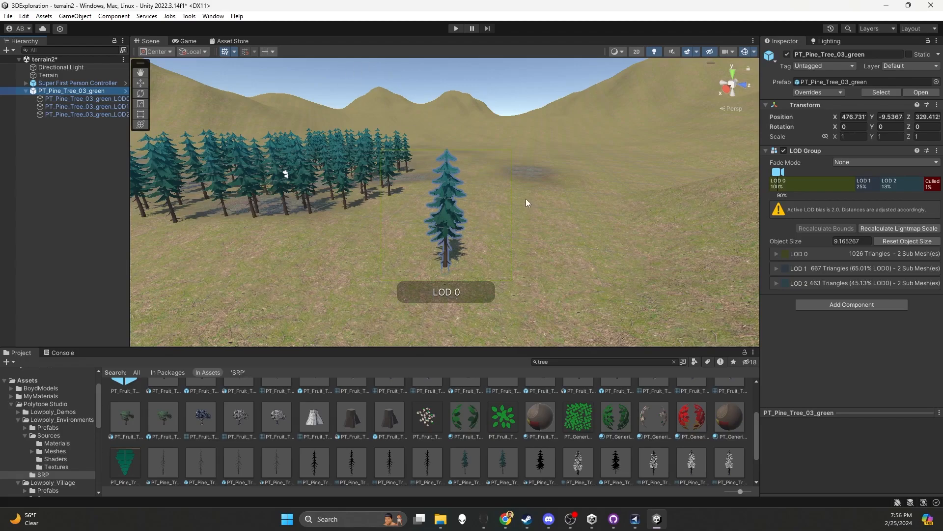
pyautogui.scroll(-10, 506, 190)
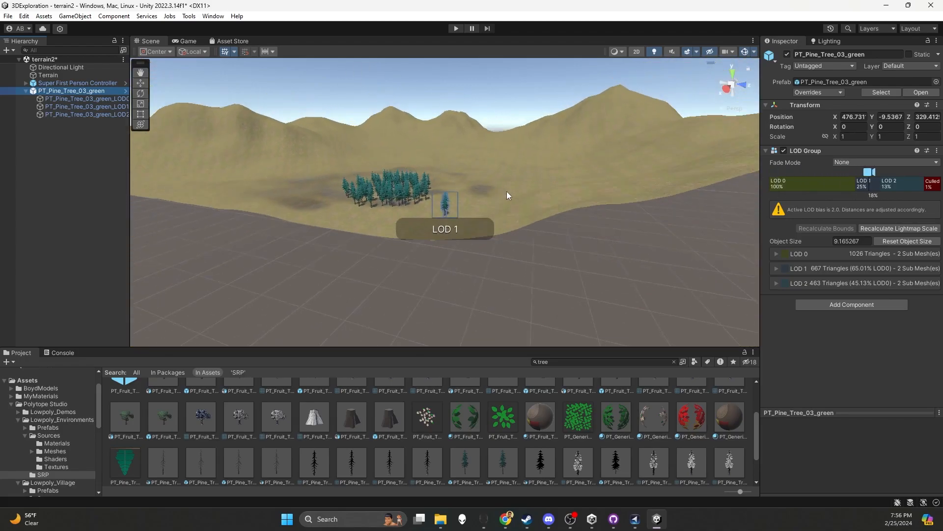
pyautogui.scroll(-5, 506, 190)
pyautogui.scroll(12, 511, 206)
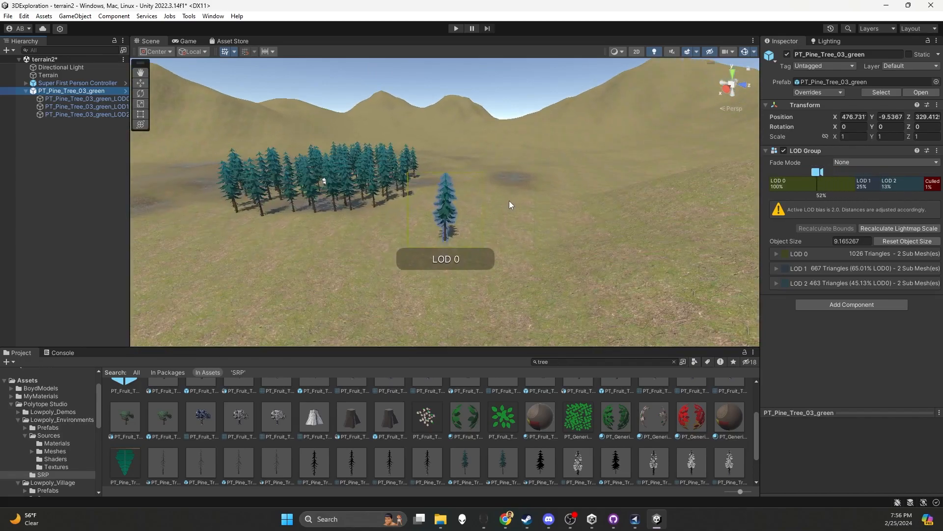
pyautogui.scroll(8, 510, 201)
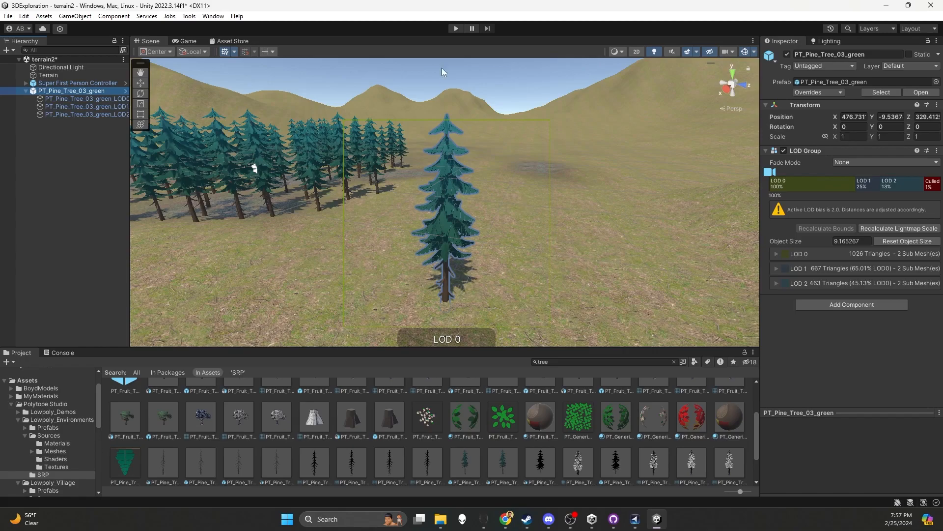
# - Erase all the painted pine trees from the terrain with the Paint Trees tool, using a brush size of 40
pyautogui.click(78, 90)
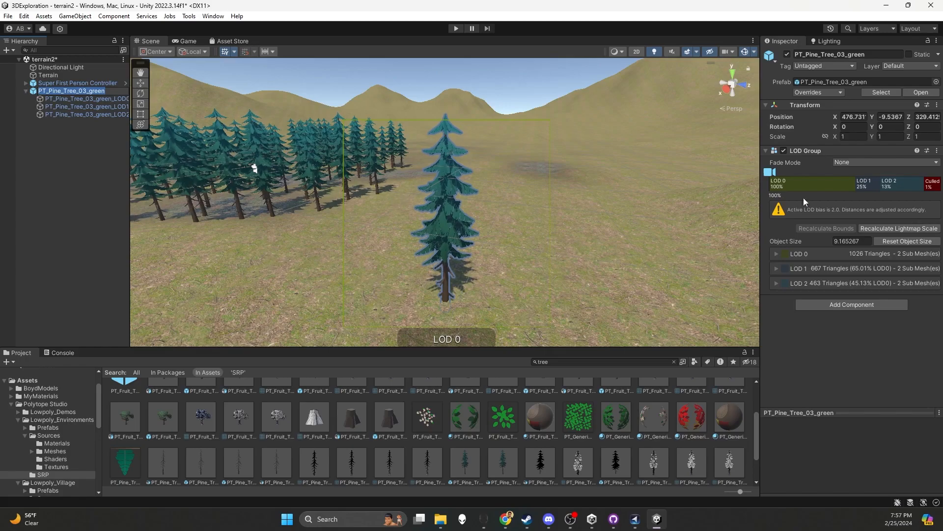
pyautogui.click(623, 242)
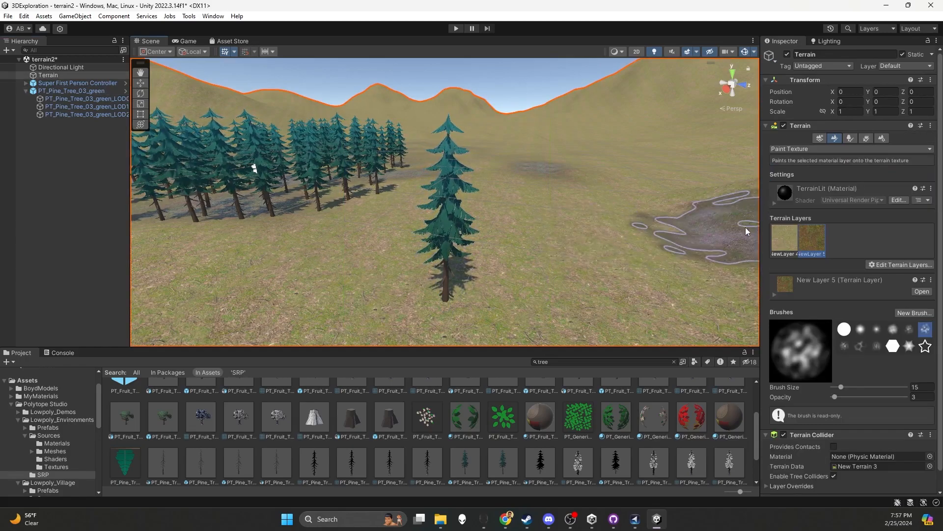
pyautogui.click(855, 137)
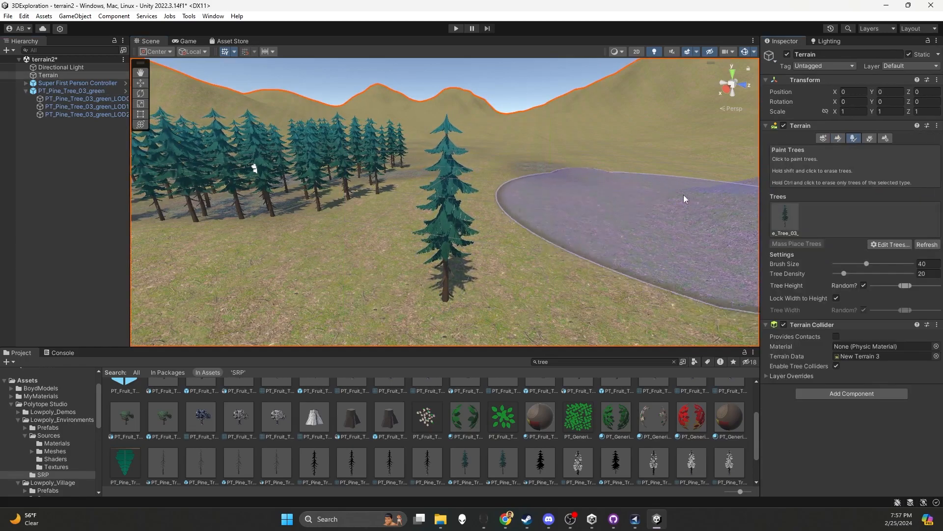
pyautogui.moveTo(327, 180)
pyautogui.keyDown('shift'); pyautogui.mouseDown()
pyautogui.moveTo(291, 195)
pyautogui.moveTo(353, 169)
pyautogui.moveTo(369, 183)
pyautogui.mouseUp(); pyautogui.keyUp('shift')
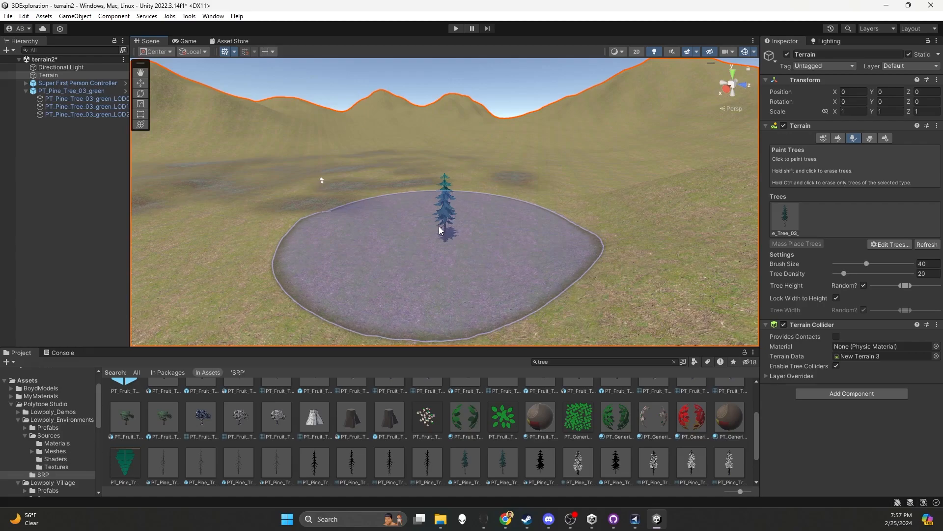
# - Remove the pine tree entry from the terrain's list of paintable trees
pyautogui.click(788, 216)
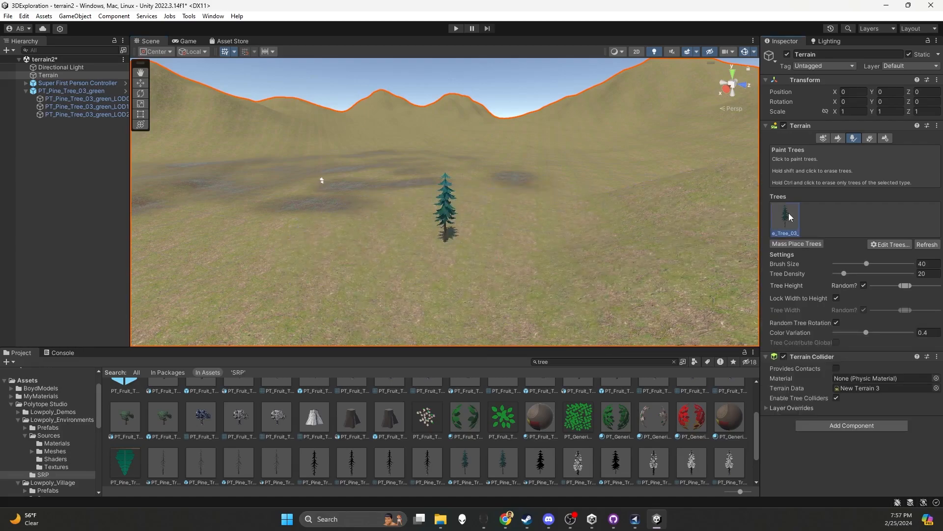
pyautogui.click(898, 243)
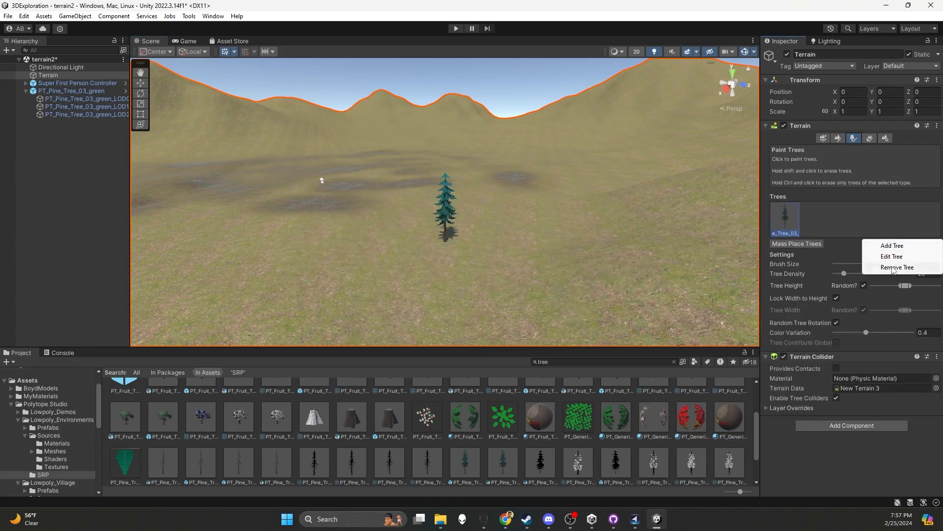
pyautogui.click(911, 265)
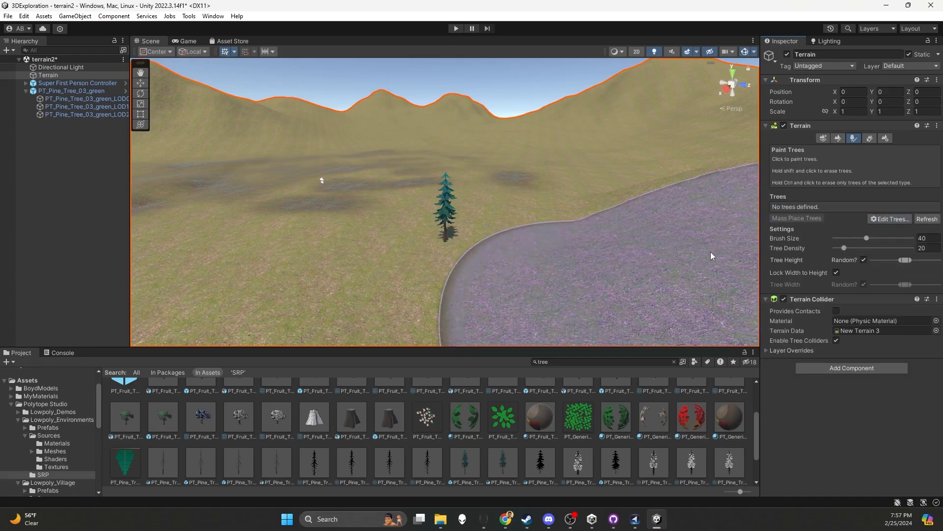
# - Add a Capsule Collider to the placed pine's LOD0 mesh and set its radius to 0.49
pyautogui.click(65, 91)
pyautogui.scroll(5, 446, 219)
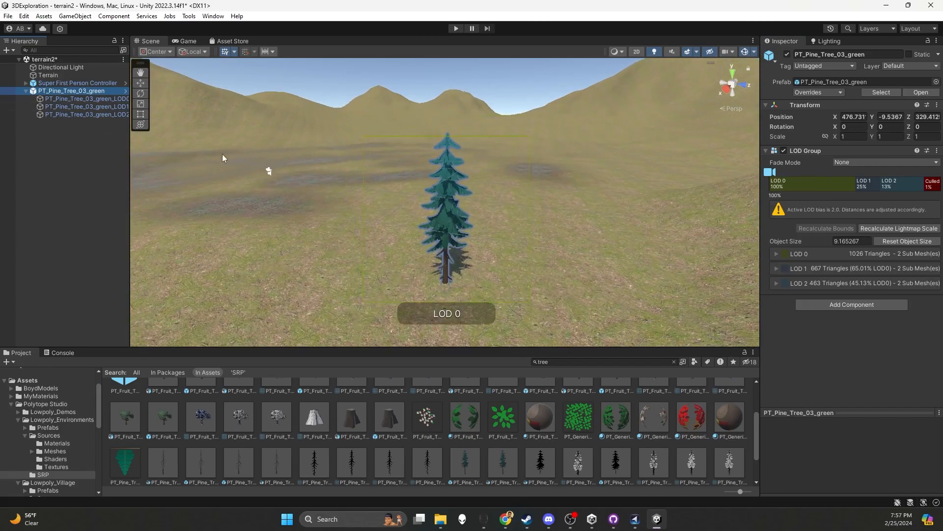
pyautogui.click(66, 107)
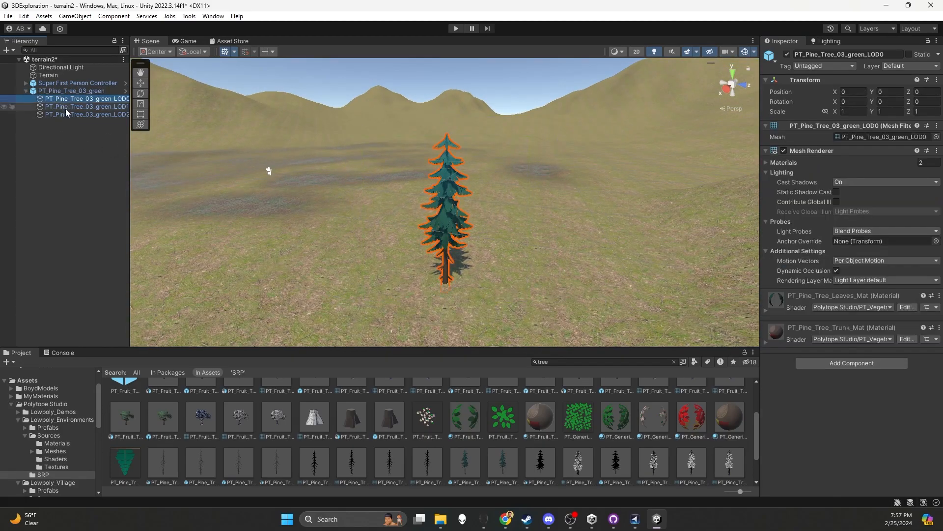
pyautogui.click(70, 100)
pyautogui.click(838, 362)
pyautogui.write('cap')
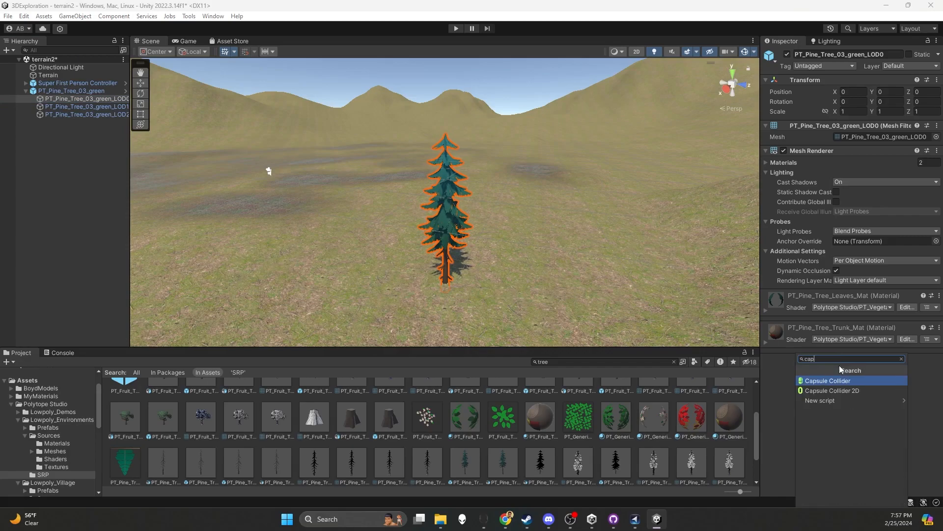
pyautogui.write('s')
pyautogui.click(833, 381)
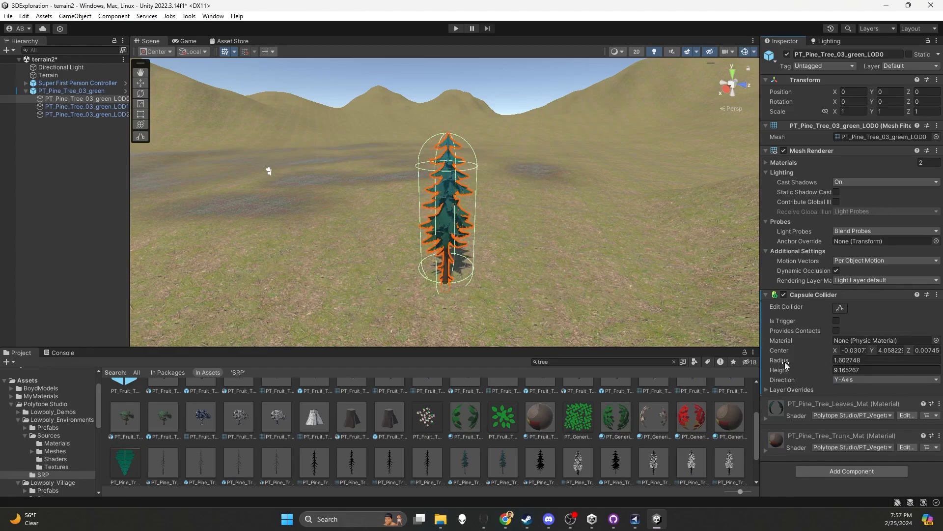
pyautogui.moveTo(782, 361); pyautogui.dragTo(758, 361)
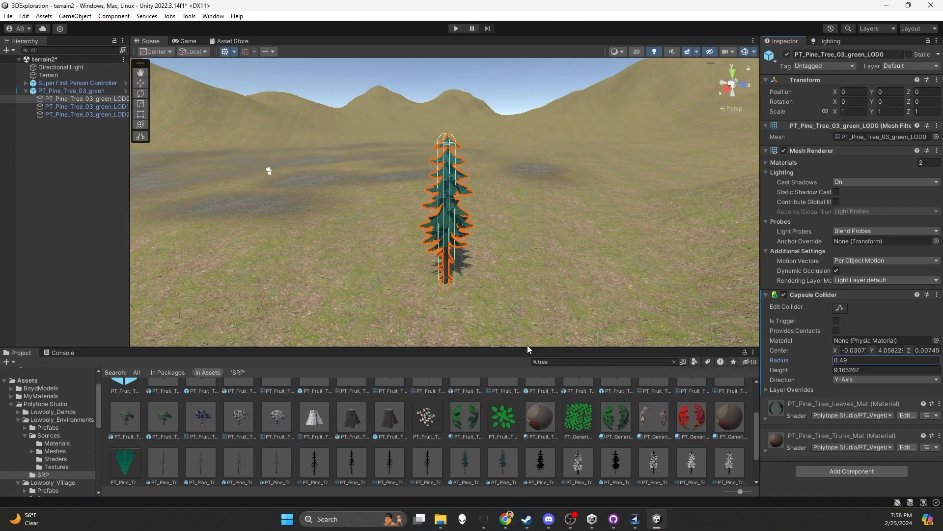
# - Inspect the green pine's cut mesh, prefab and LOD0, LOD1 and LOD2 mesh assets in the project
pyautogui.moveTo(527, 348); pyautogui.dragTo(525, 323)
pyautogui.scroll(-2, 546, 457)
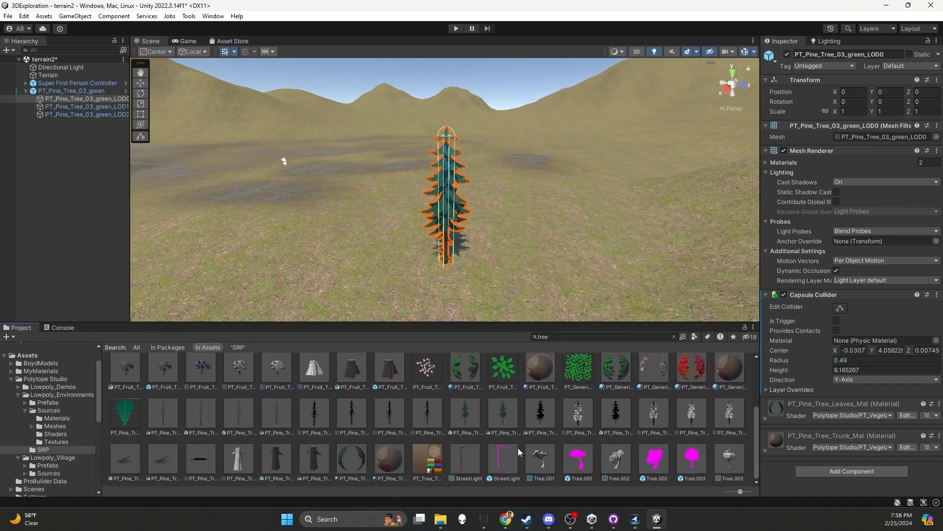
pyautogui.click(579, 415)
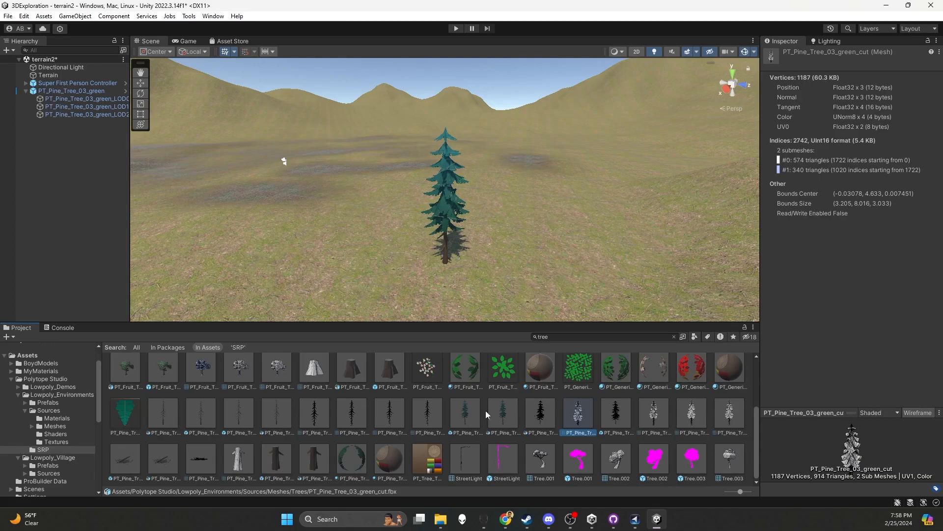
pyautogui.click(460, 409)
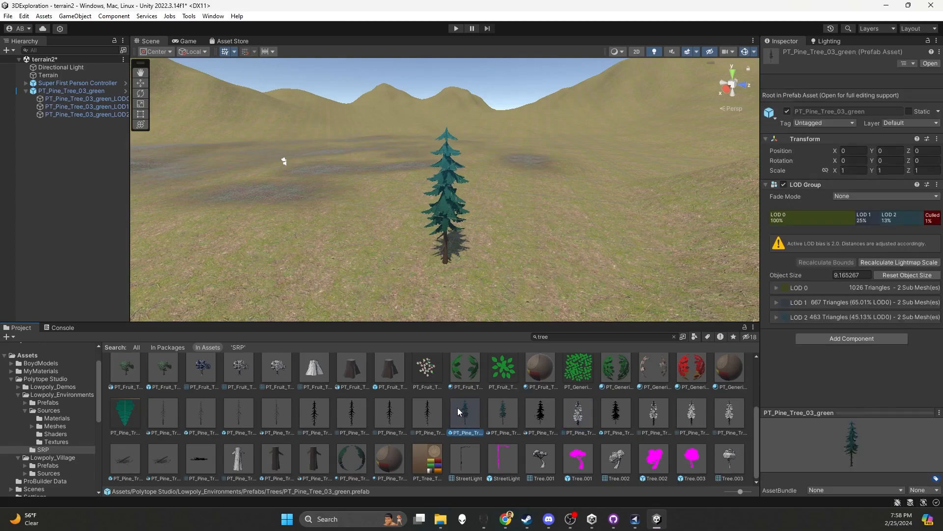
pyautogui.click(654, 415)
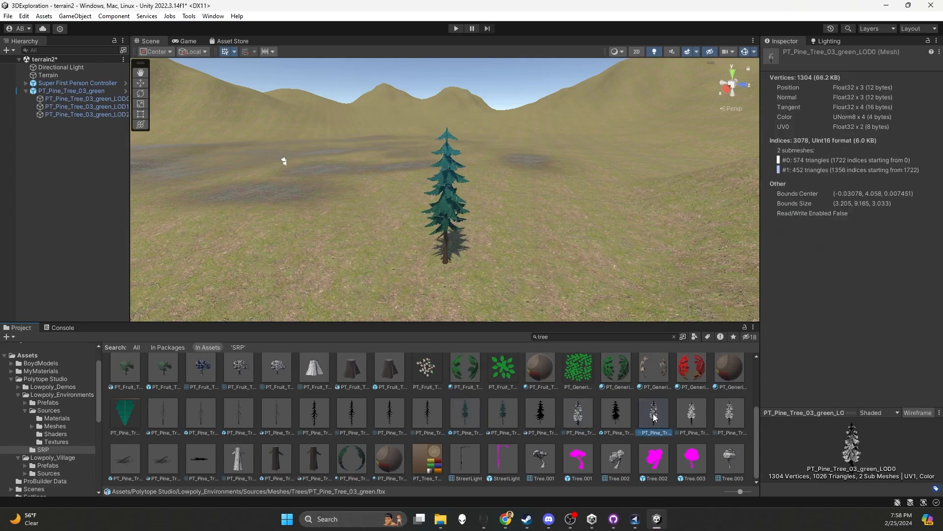
pyautogui.click(694, 415)
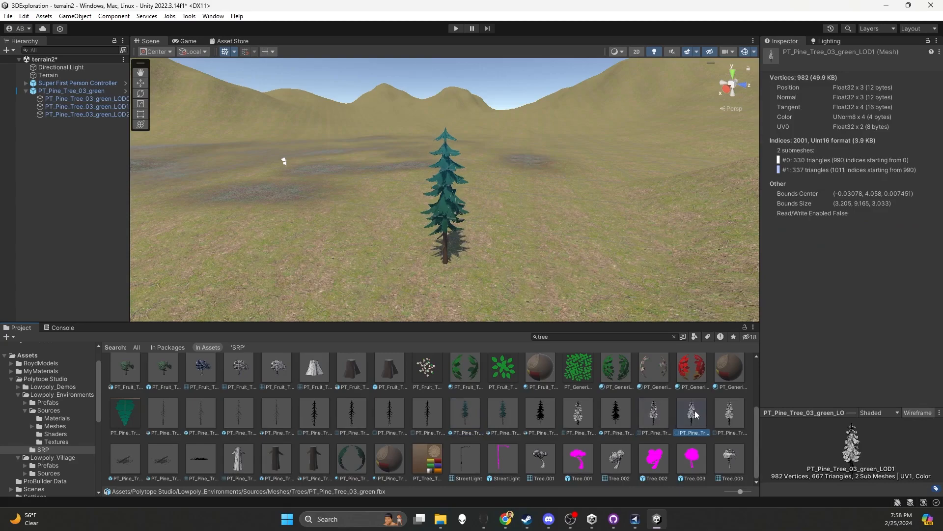
pyautogui.click(730, 416)
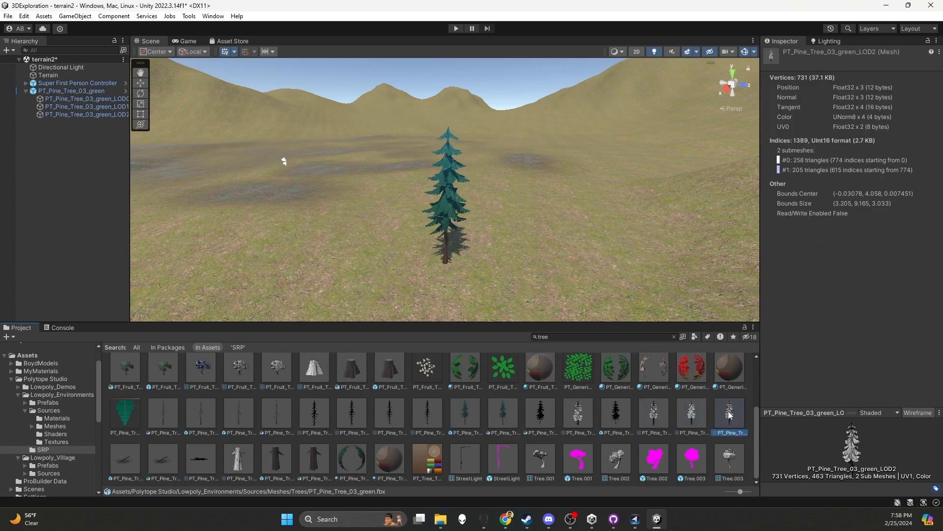
# - Compare the vertex and triangle counts of the PT_Pine_Tree_03_green LOD0, LOD1 and LOD2 meshes
pyautogui.click(653, 416)
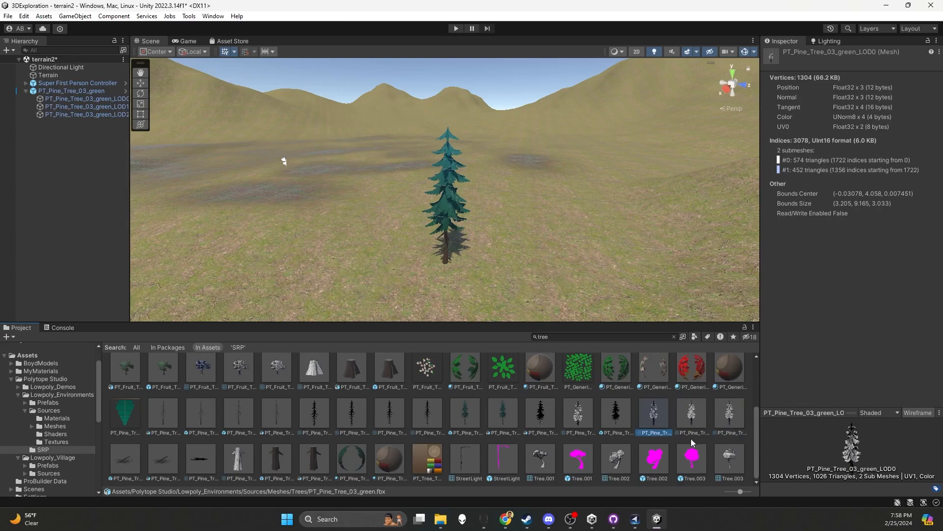
pyautogui.click(694, 422)
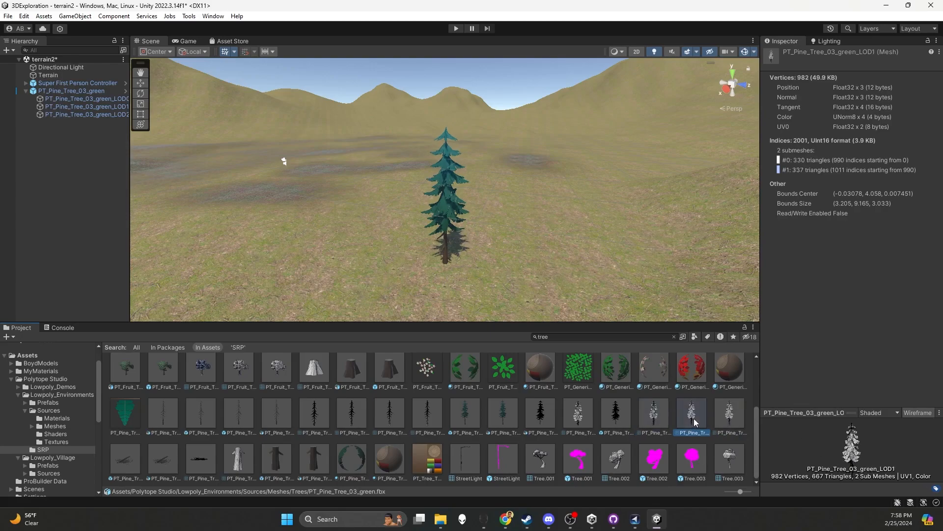
pyautogui.click(727, 419)
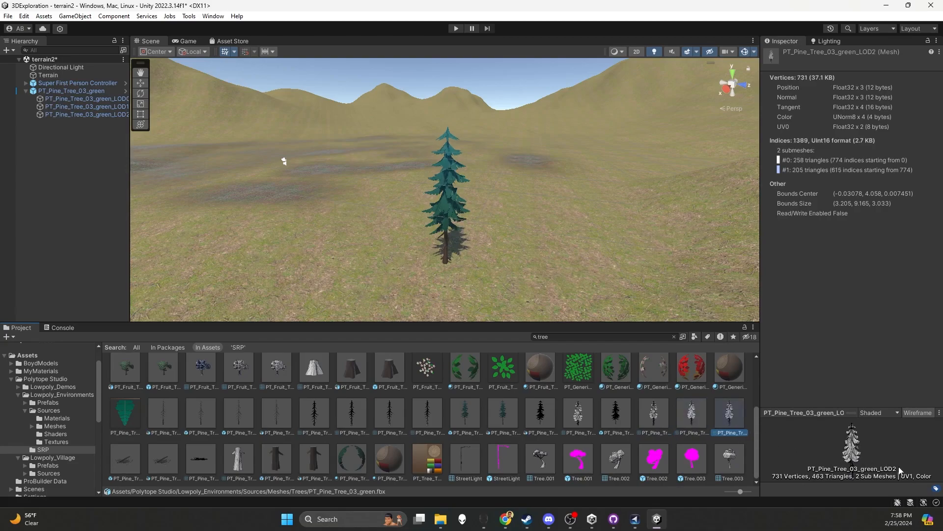
pyautogui.click(689, 429)
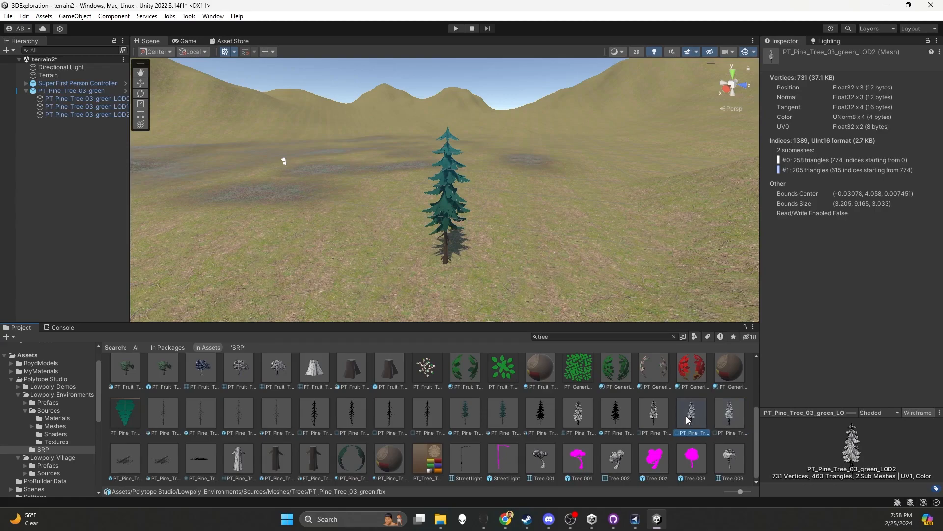
pyautogui.click(654, 416)
pyautogui.click(688, 416)
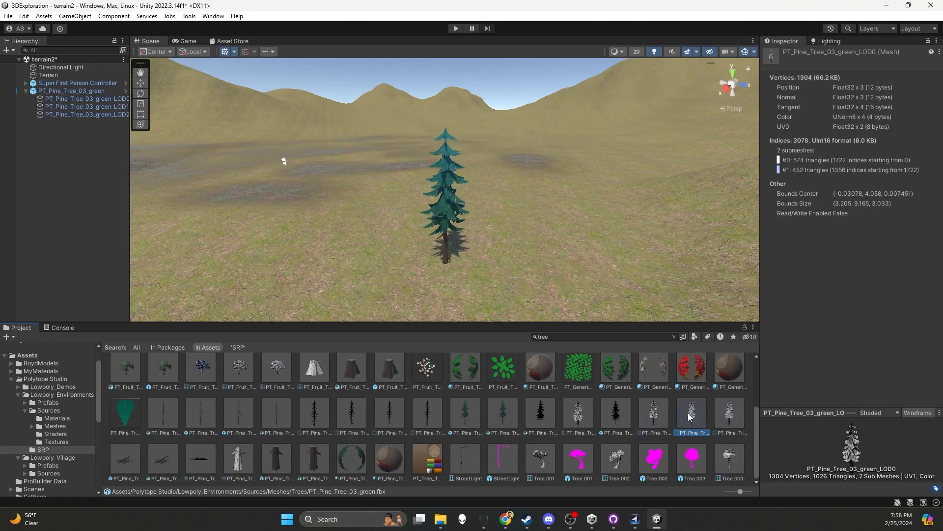
pyautogui.click(662, 417)
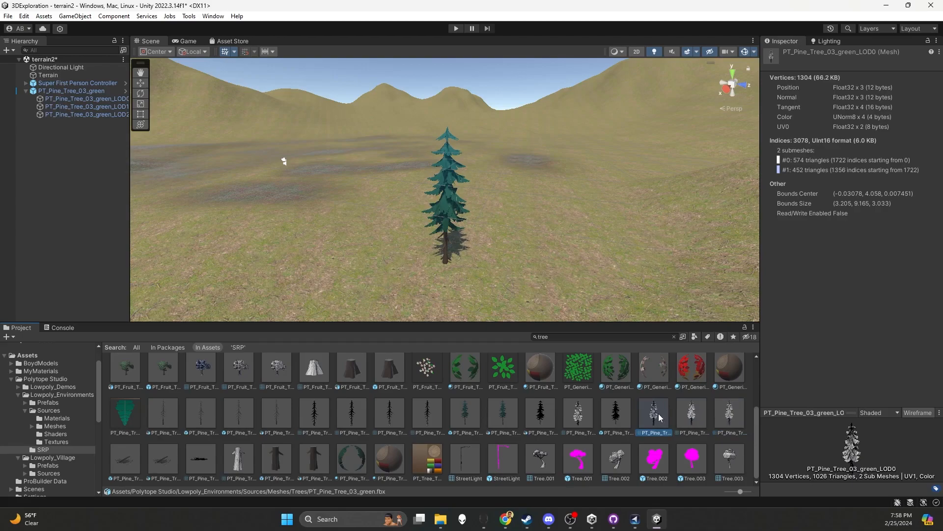
pyautogui.click(686, 417)
pyautogui.click(732, 417)
pyautogui.click(656, 416)
pyautogui.click(692, 415)
pyautogui.click(729, 415)
pyautogui.click(660, 416)
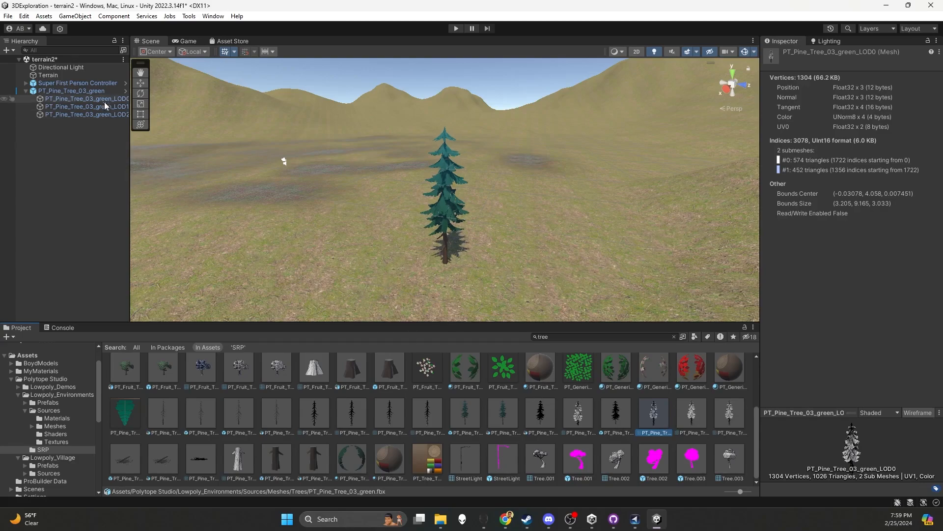
# - Check the Capsule Collider on the pine's LOD0 child and the LOD Group on its parent
pyautogui.click(86, 99)
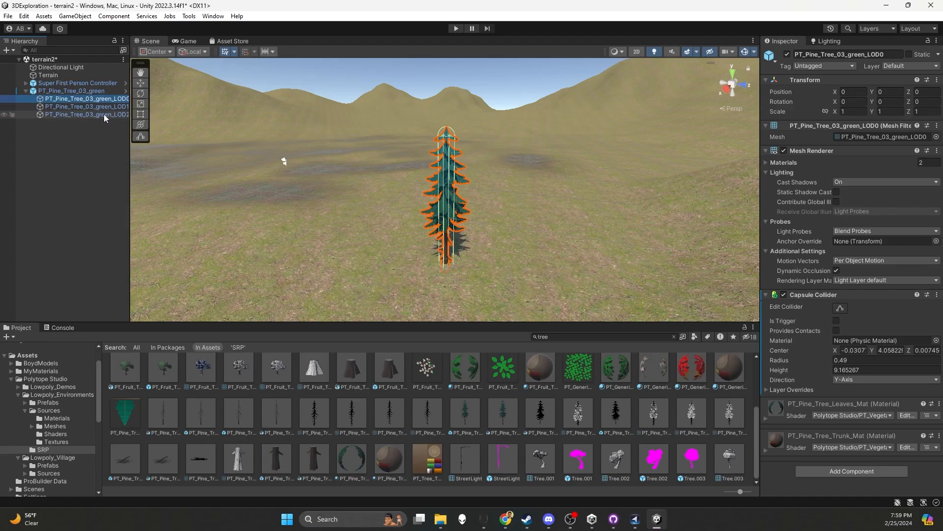
pyautogui.click(82, 91)
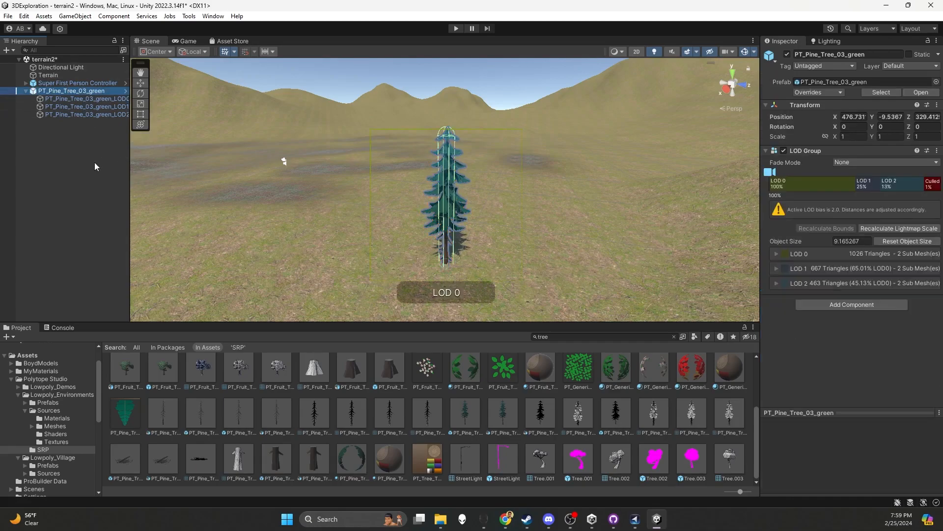
pyautogui.scroll(3, 517, 393)
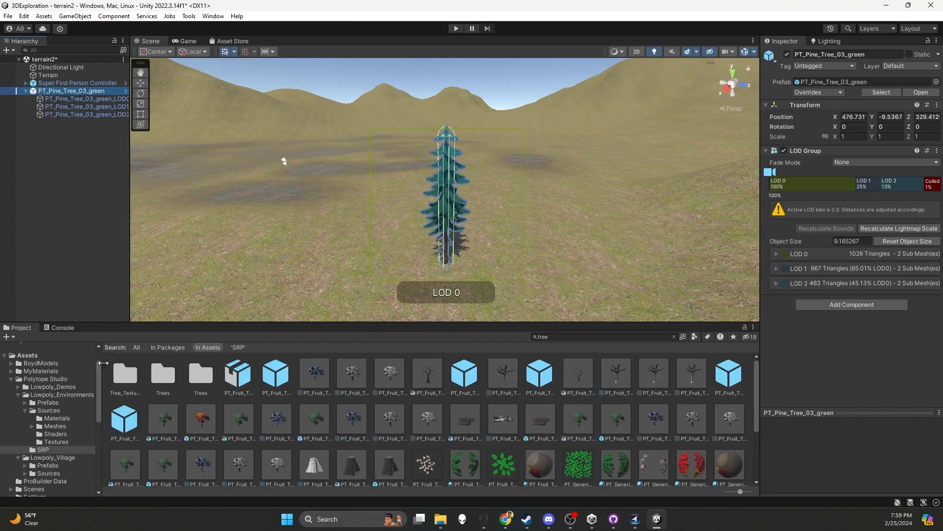
# - Collapse the pine tree's hierarchy and create a folder named EditedPrefabs in the project's root Assets folder
pyautogui.click(26, 92)
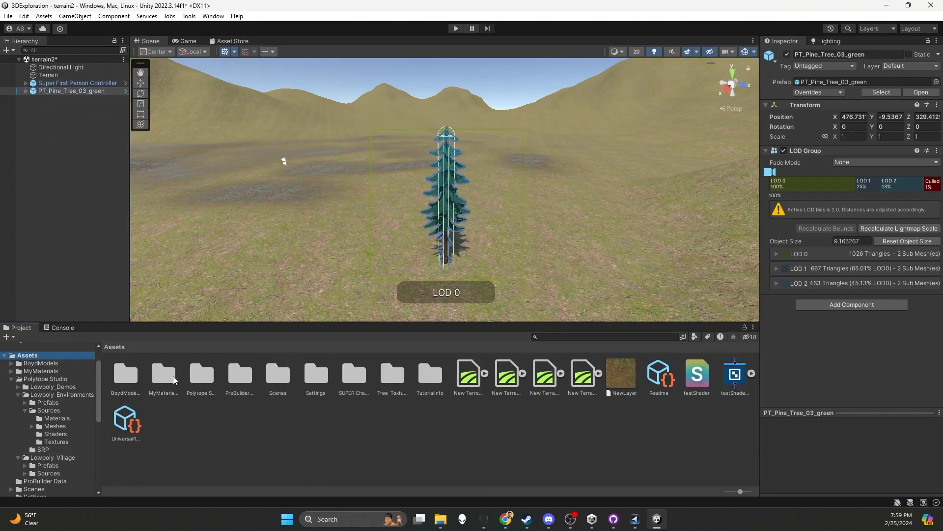
pyautogui.rightClick(196, 418)
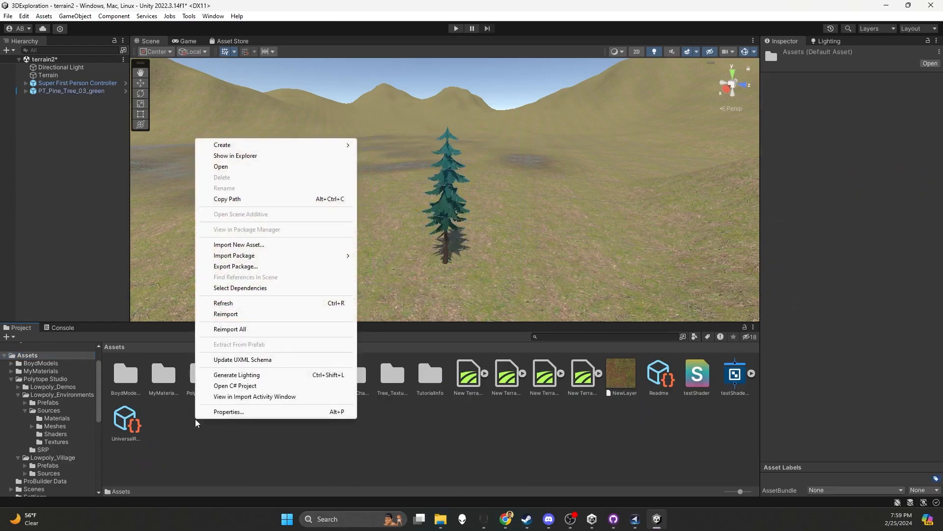
pyautogui.moveTo(228, 145)
pyautogui.click(381, 17)
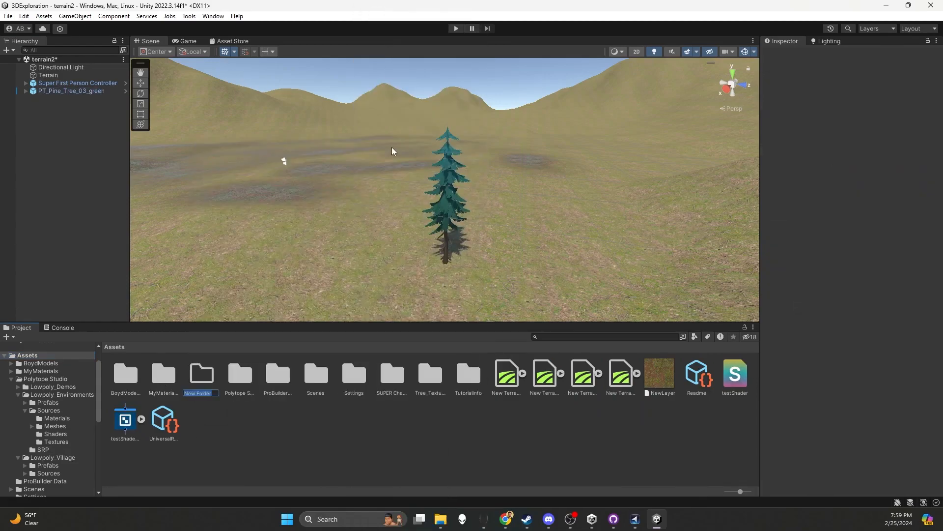
pyautogui.write('Edited')
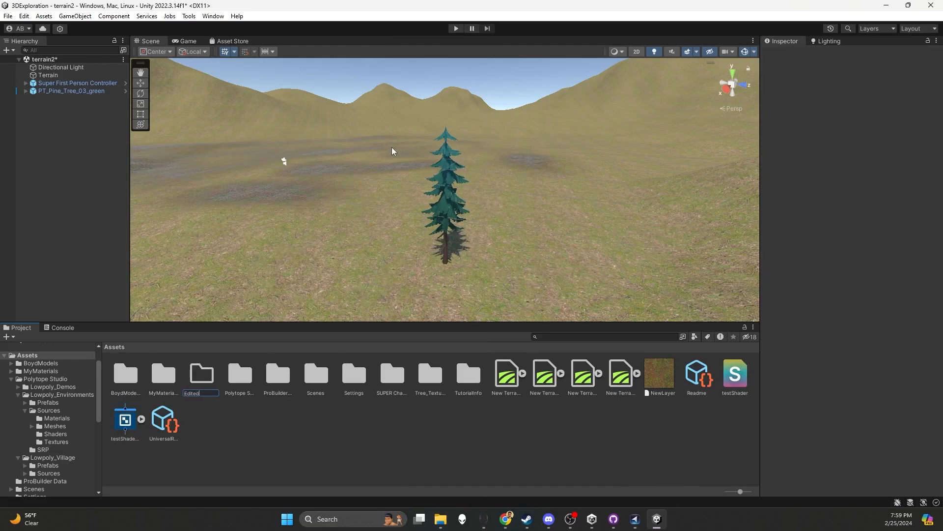
pyautogui.write('Prefabs')
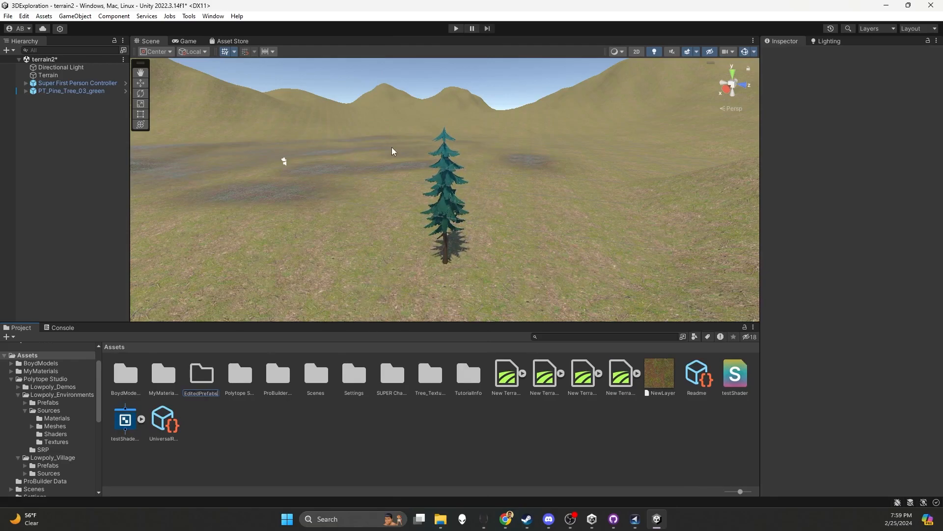
pyautogui.press('Return')
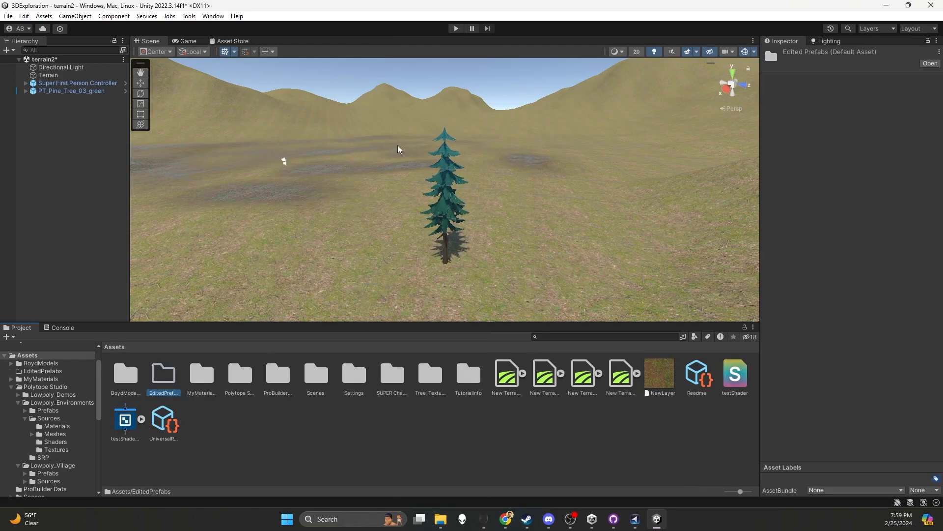
# - Save the scene's PT_Pine_Tree_03_green as a new original prefab in the EditedPrefabs folder
pyautogui.doubleClick(168, 377)
pyautogui.click(59, 91)
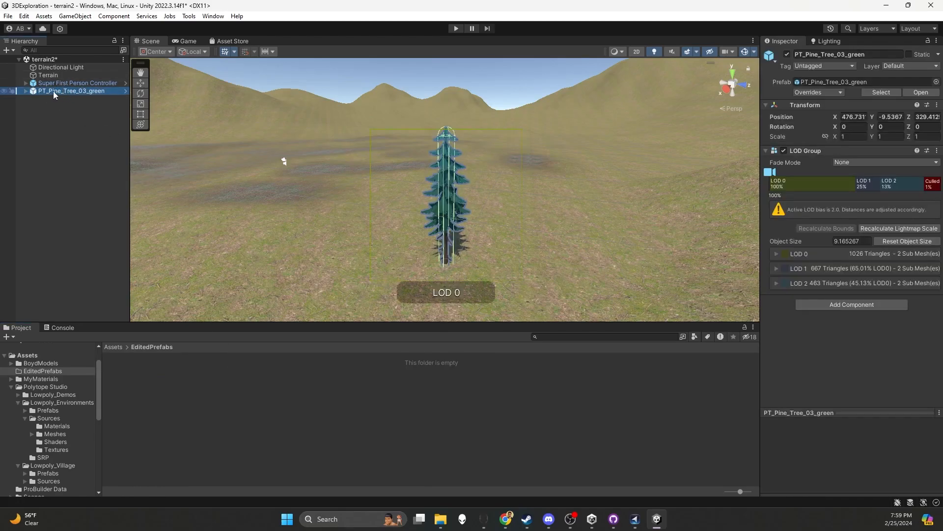
pyautogui.moveTo(53, 92); pyautogui.dragTo(169, 383)
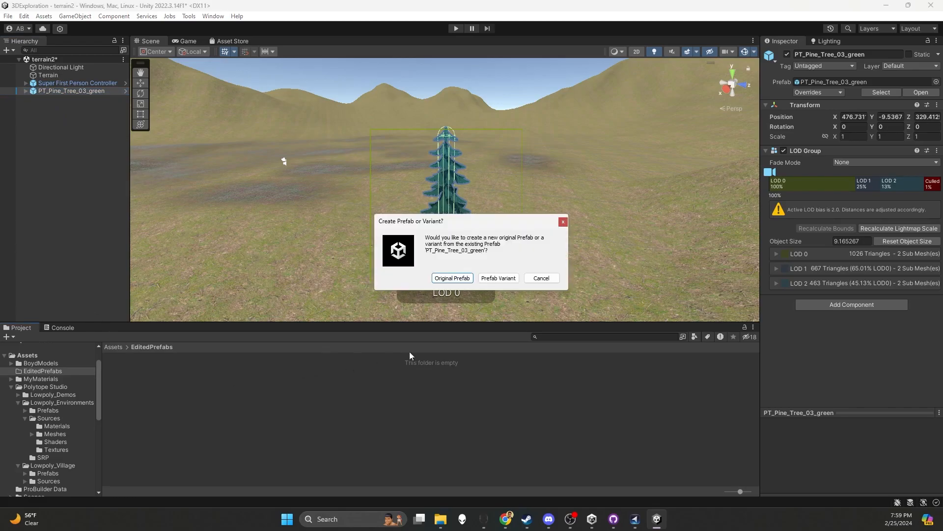
pyautogui.click(453, 278)
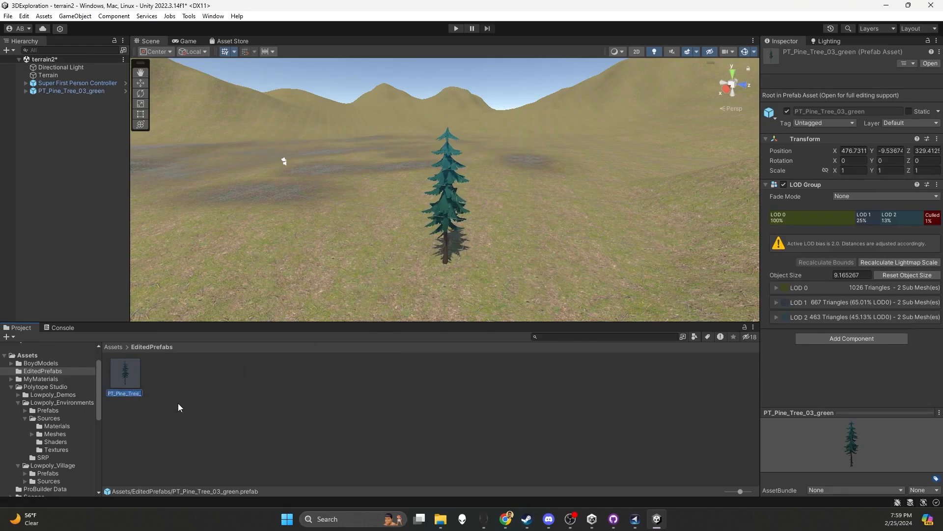
# - Rename the new pine prefab as PT_Pine_Capsule
pyautogui.press('End')
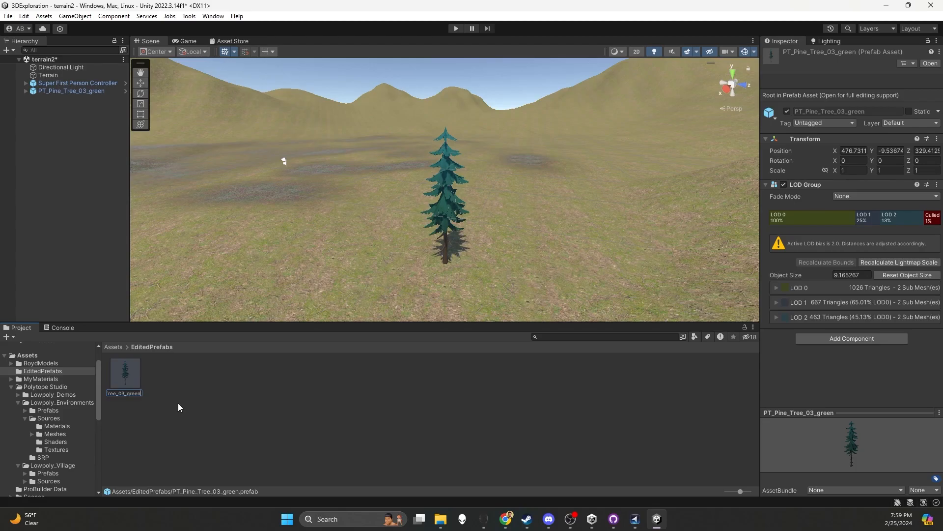
pyautogui.press('BackSpace')
pyautogui.press('BackSpace')
pyautogui.press('BackSpace')
pyautogui.press('BackSpace')
pyautogui.press('BackSpace')
pyautogui.press('BackSpace')
pyautogui.press('BackSpace')
pyautogui.press('BackSpace')
pyautogui.press('BackSpace')
pyautogui.press('BackSpace')
pyautogui.press('BackSpace')
pyautogui.press('BackSpace')
pyautogui.press('BackSpace')
pyautogui.press('BackSpace')
pyautogui.press('BackSpace')
pyautogui.press('BackSpace')
pyautogui.press('BackSpace')
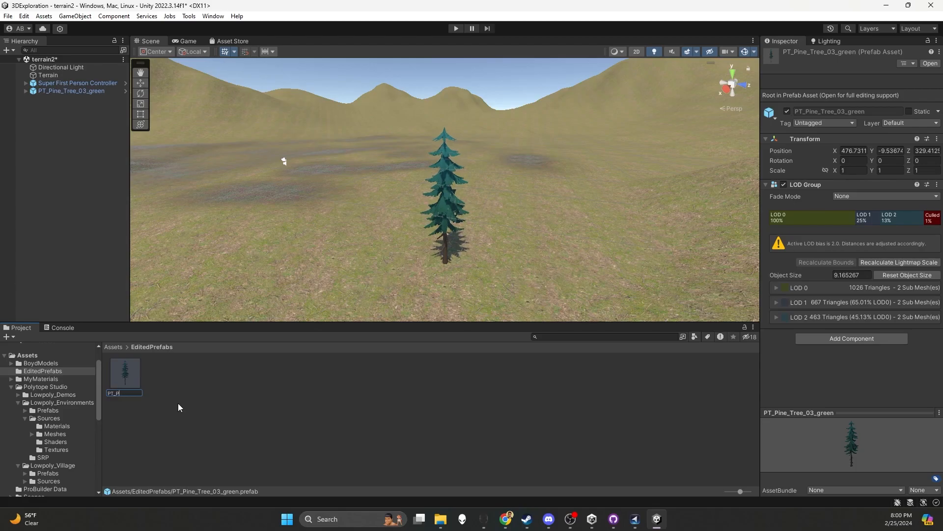
pyautogui.write('ine_Capsule')
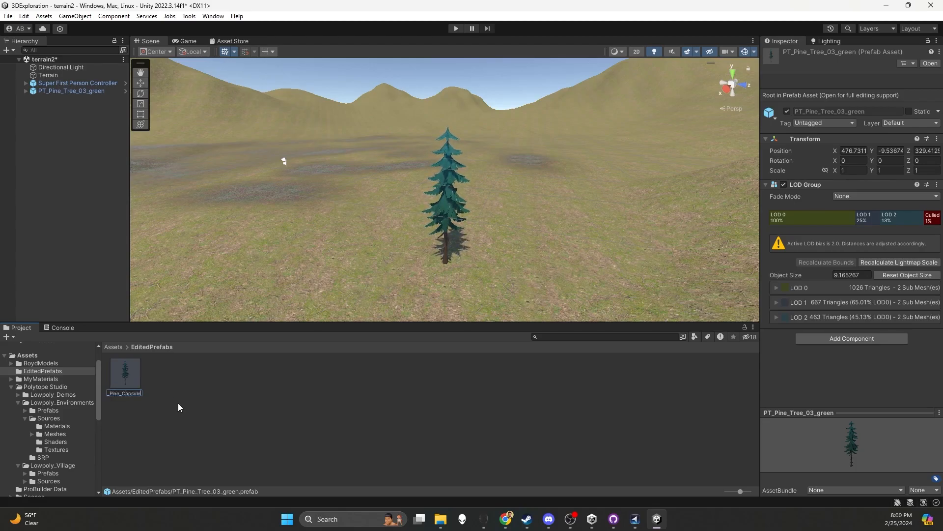
pyautogui.press('Return')
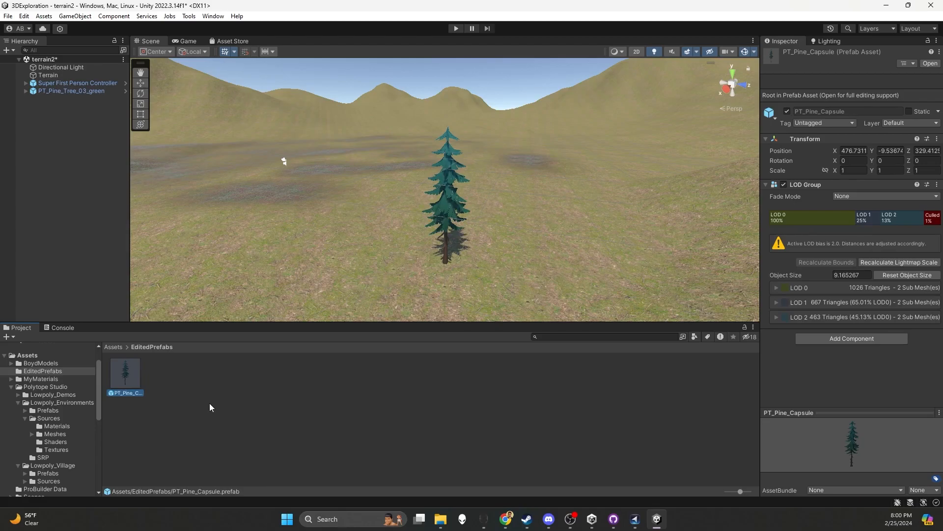
# - Delete the original pine from the scene, and place a trial instance of PT_Pine_Capsule on the terrain and remove it
pyautogui.click(78, 91)
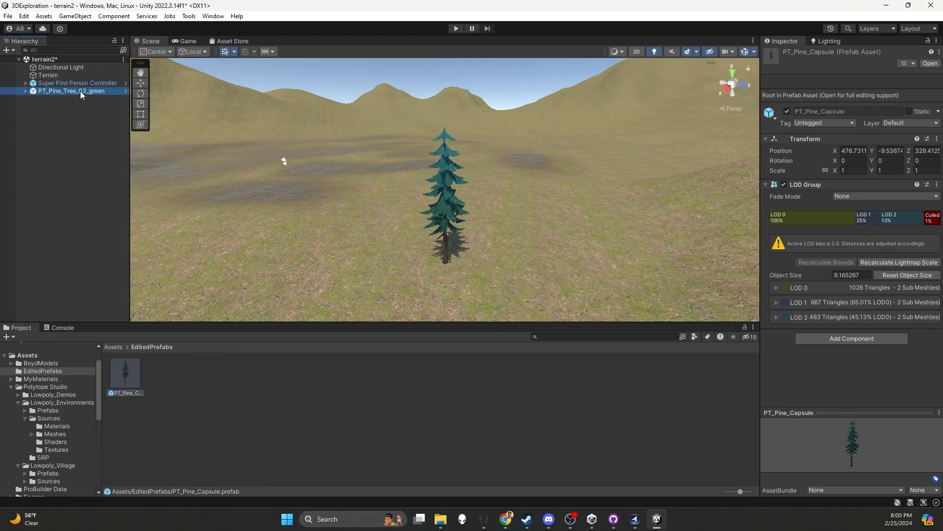
pyautogui.press('Delete')
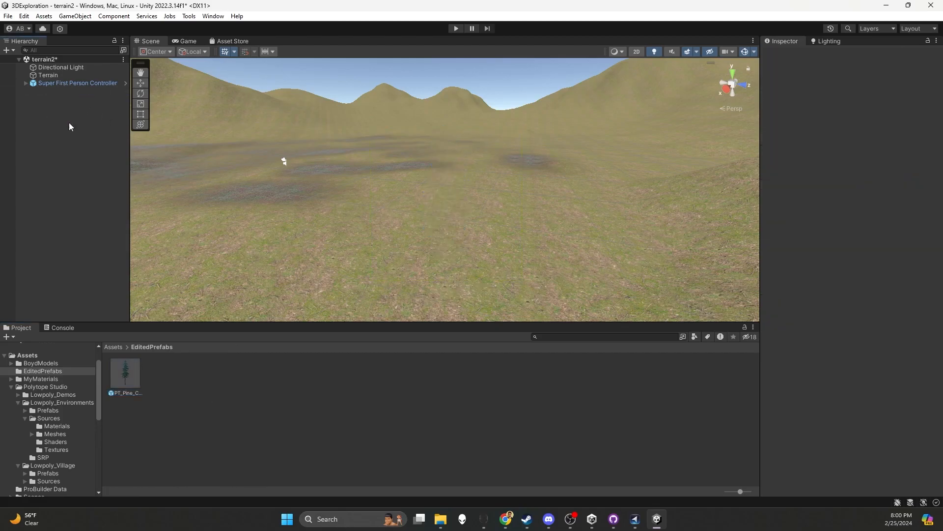
pyautogui.moveTo(130, 382); pyautogui.dragTo(427, 220)
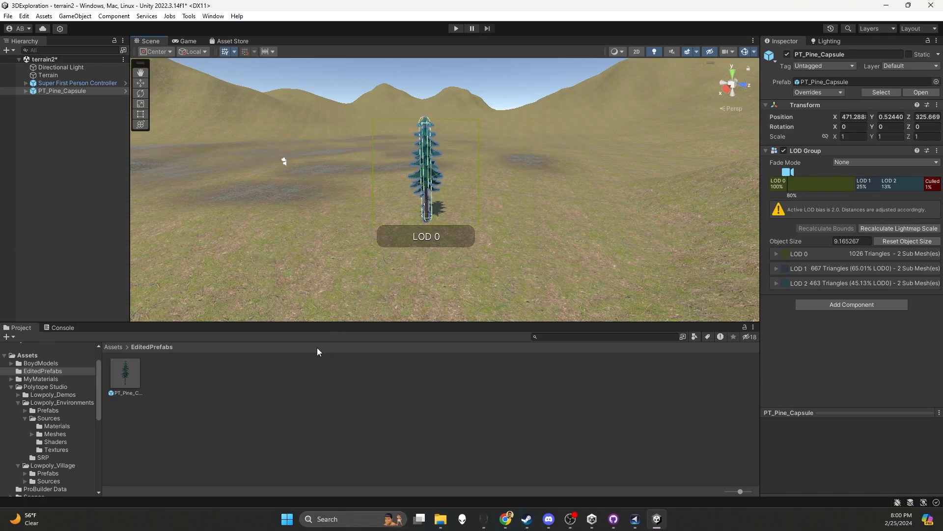
pyautogui.press('Delete')
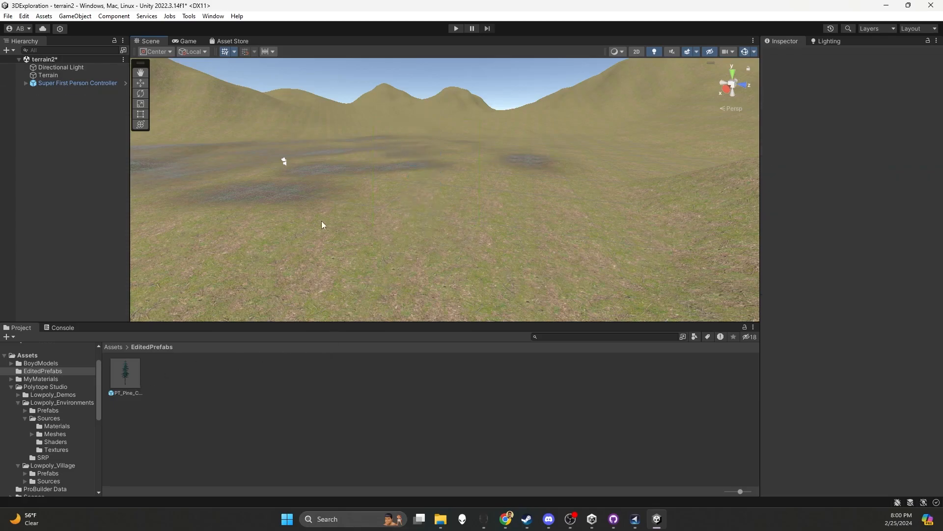
# - Add the PT_Pine_Capsule prefab to the terrain's paintable trees
pyautogui.click(357, 217)
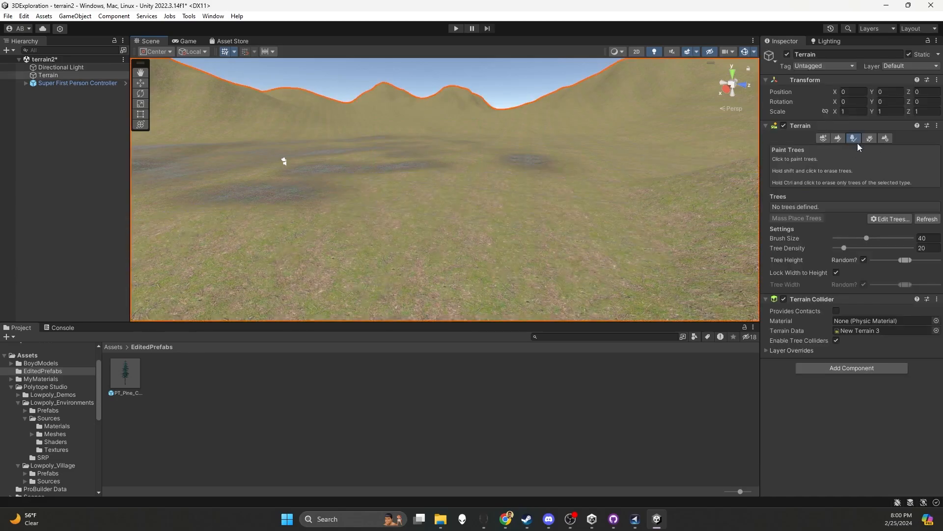
pyautogui.click(891, 218)
pyautogui.click(899, 223)
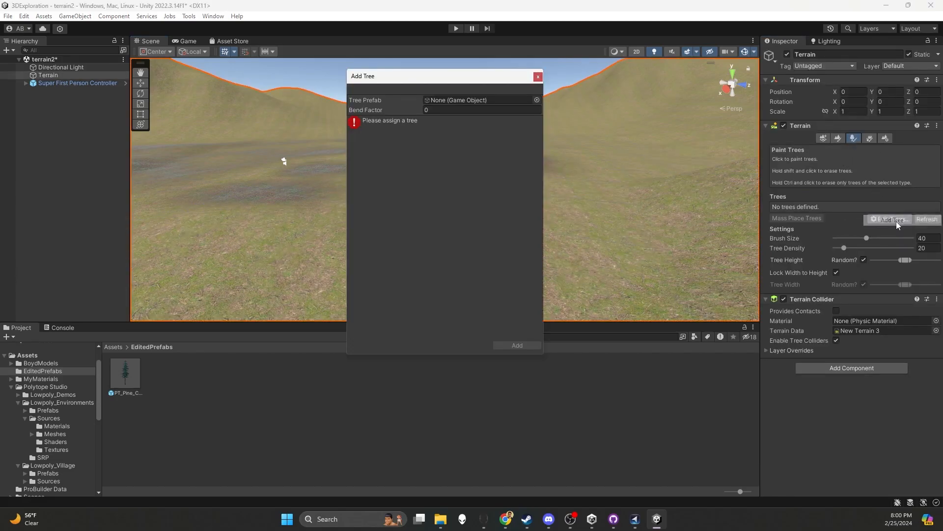
pyautogui.click(536, 101)
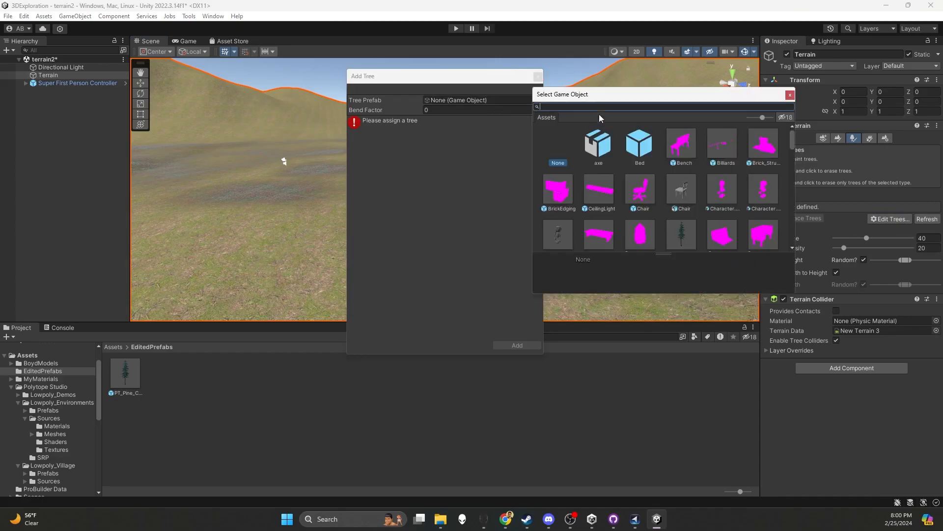
pyautogui.write('capsule')
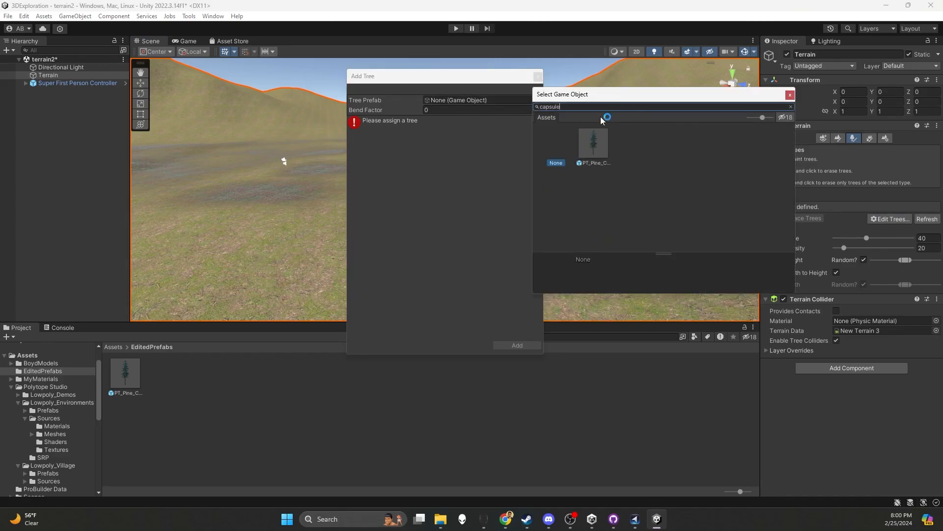
pyautogui.click(593, 139)
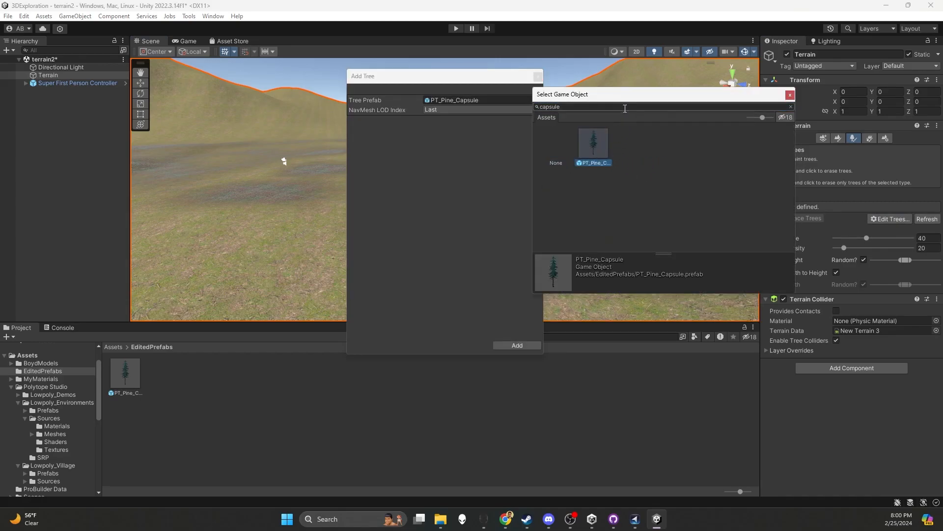
pyautogui.doubleClick(596, 145)
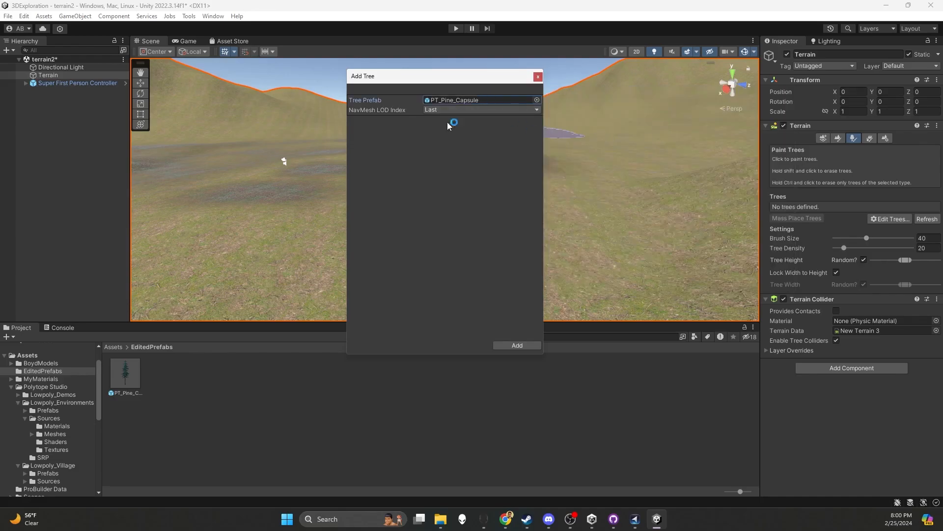
pyautogui.click(527, 346)
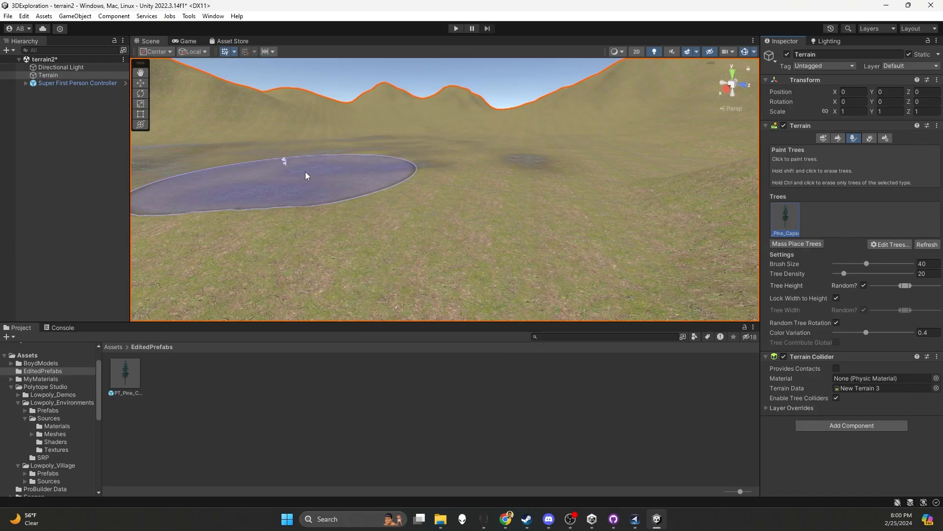
# - Playtest a painted patch of pines around the first-person controller and erase it from the terrain
pyautogui.click(305, 175)
pyautogui.click(309, 176)
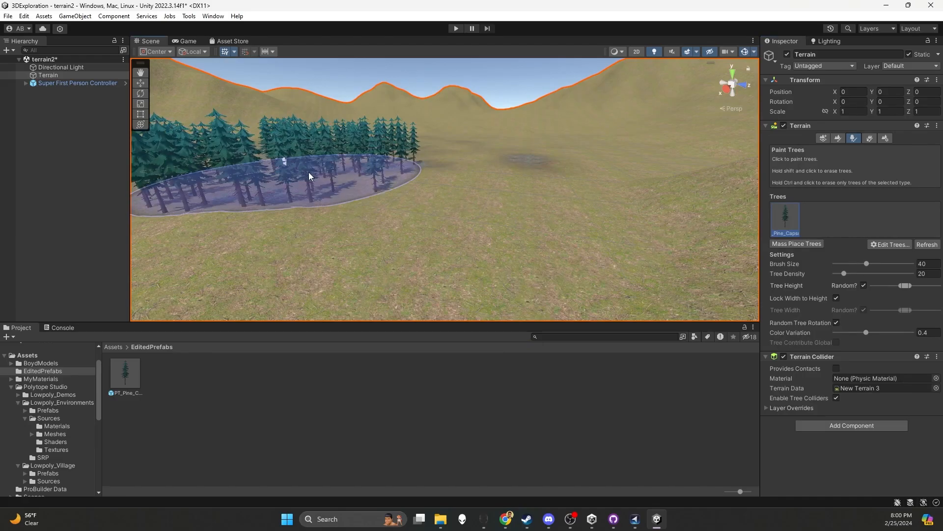
pyautogui.hotkey('ctrl', 'p')
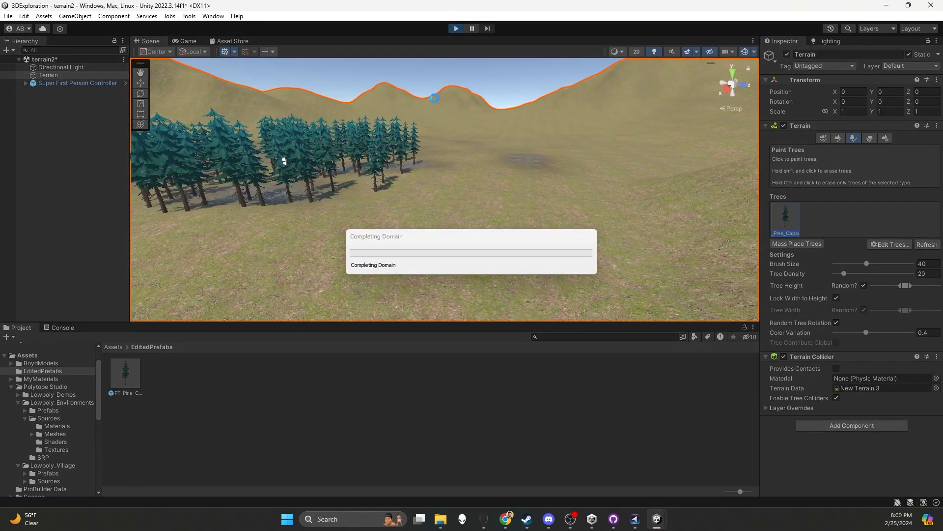
pyautogui.press('w')
pyautogui.press('a')
pyautogui.press('w')
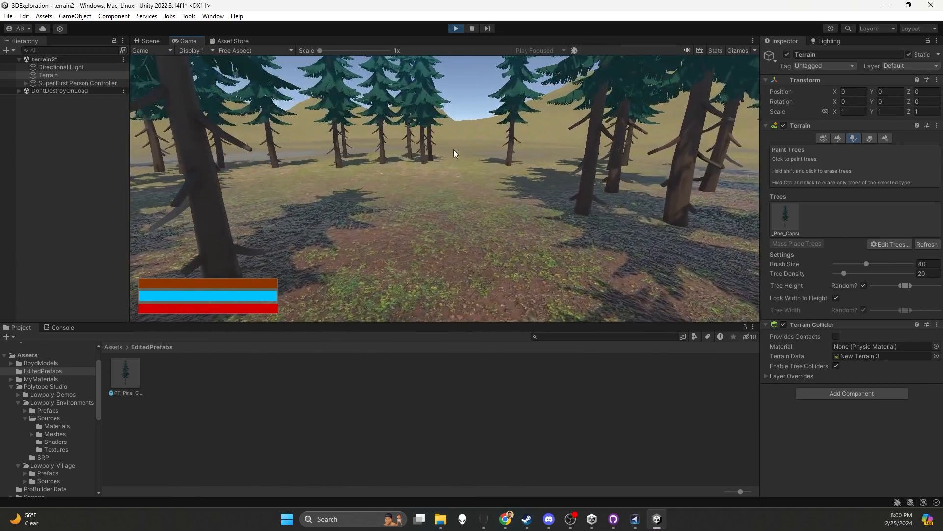
pyautogui.hotkey('ctrl', 'p')
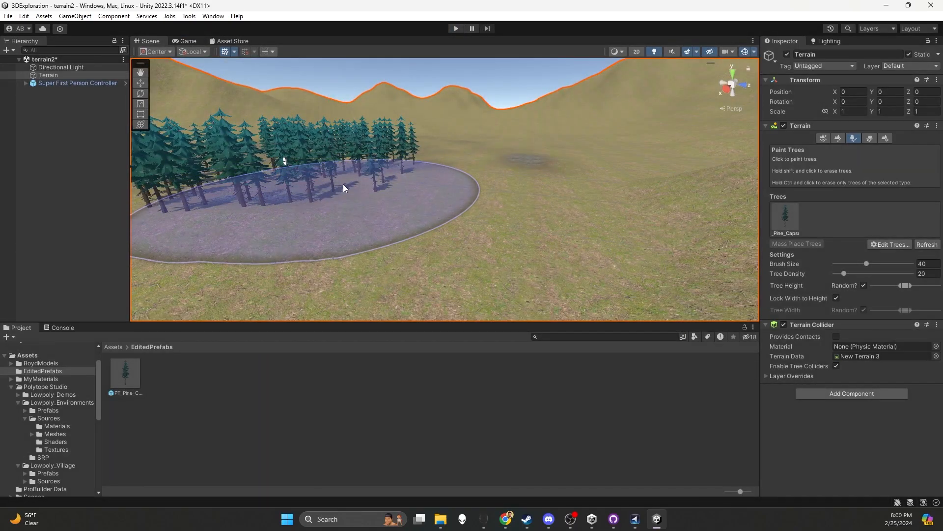
pyautogui.keyDown('shift'); pyautogui.click(343, 184); pyautogui.keyUp('shift')
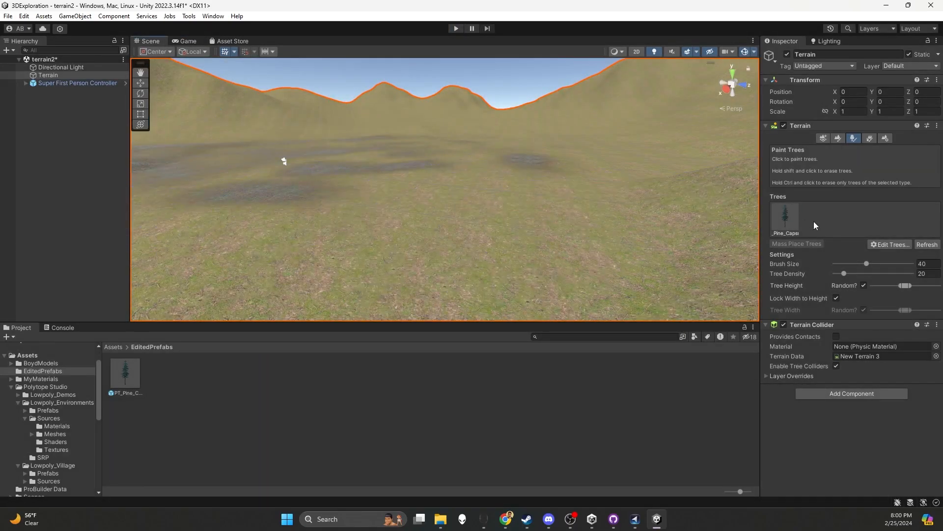
# - Mass place 6000 PT_Pine_Capsule trees across the whole terrain
pyautogui.click(784, 219)
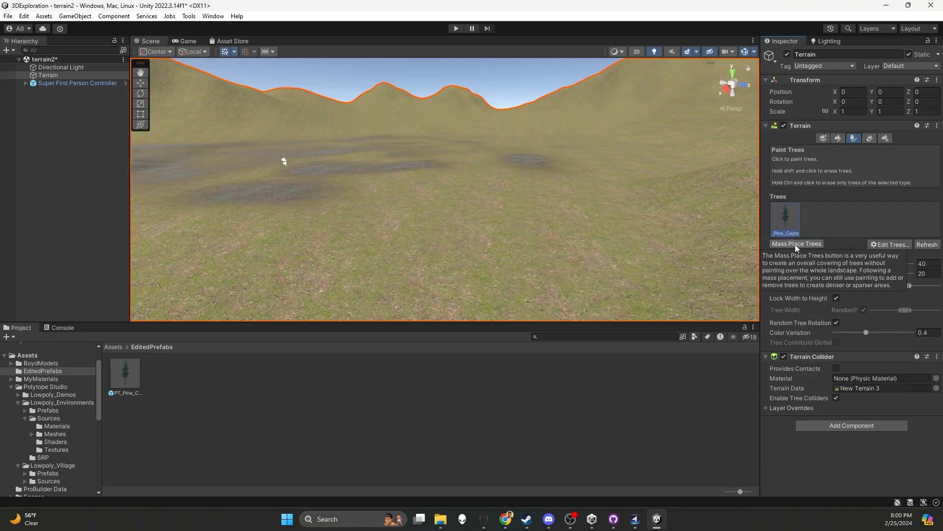
pyautogui.scroll(-5, 500, 199)
pyautogui.scroll(5, 425, 186)
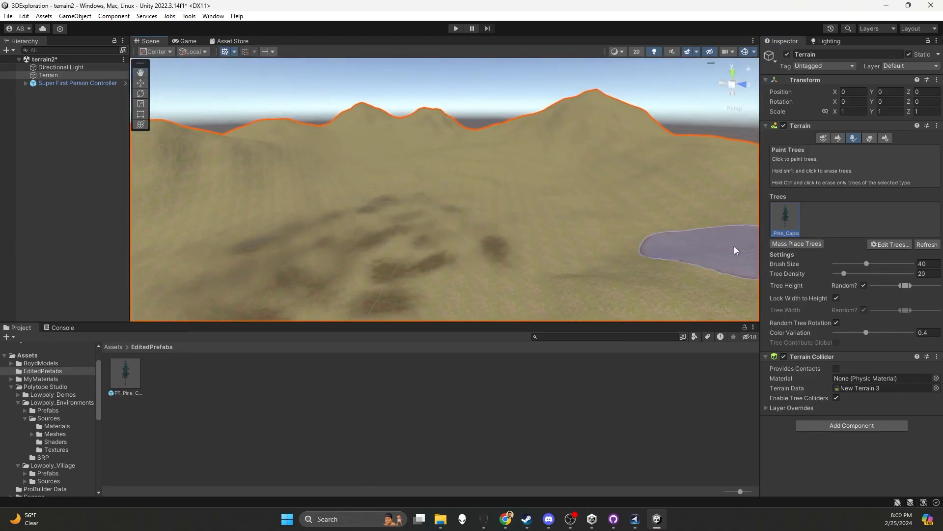
pyautogui.click(806, 243)
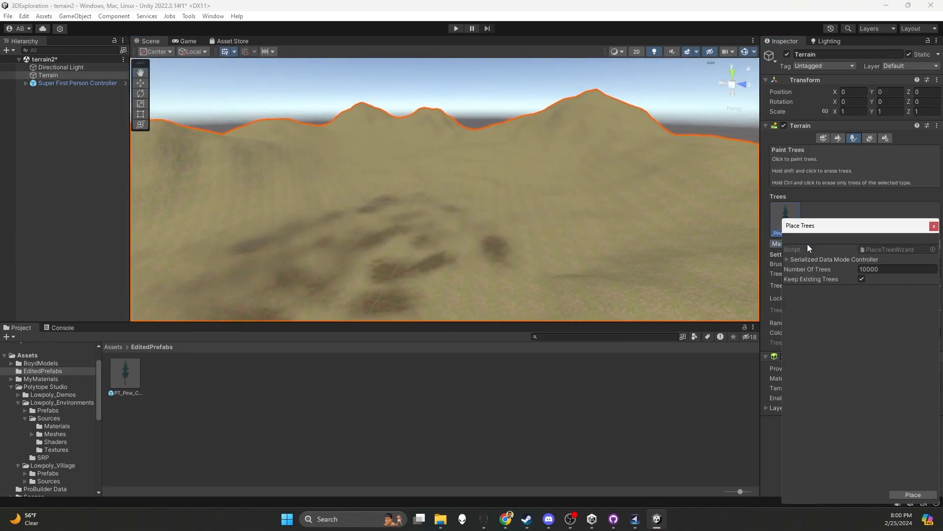
pyautogui.moveTo(831, 226); pyautogui.dragTo(579, 129)
pyautogui.click(635, 170)
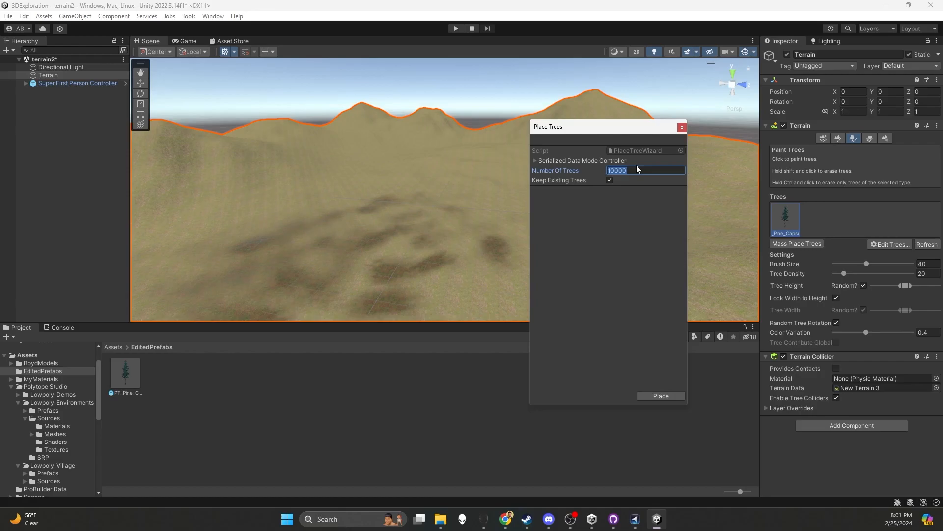
pyautogui.write('6000')
pyautogui.press('Return')
pyautogui.moveTo(433, 229)
pyautogui.mouseDown(button='right')
pyautogui.moveTo(444, 229)
pyautogui.moveTo(337, 199)
pyautogui.moveTo(375, 242)
pyautogui.moveTo(408, 237)
pyautogui.moveTo(359, 257)
pyautogui.moveTo(373, 242)
pyautogui.moveTo(373, 205)
pyautogui.moveTo(419, 267)
pyautogui.moveTo(433, 218)
pyautogui.moveTo(439, 238)
pyautogui.moveTo(485, 223)
pyautogui.moveTo(480, 202)
pyautogui.mouseUp(button='right')
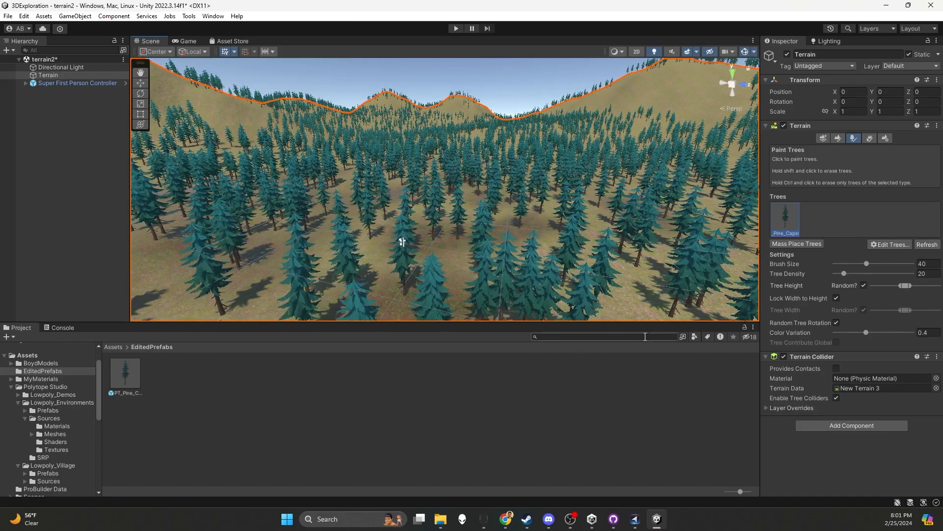
# - Search the project assets for "tree" and place the orange PT_Fruit_Tree_01_green (1) prefab in a clearing among the pines
pyautogui.click(114, 347)
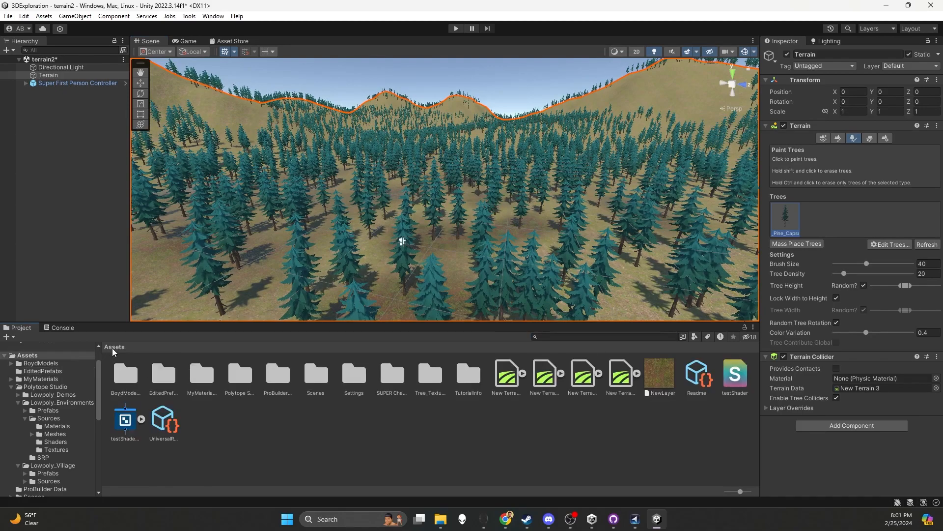
pyautogui.click(612, 335)
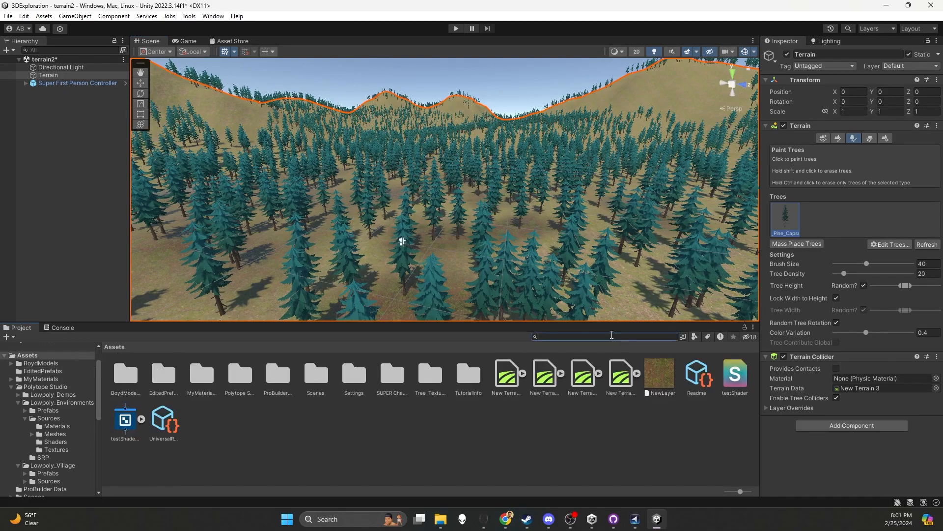
pyautogui.write('tree')
pyautogui.scroll(-2, 516, 441)
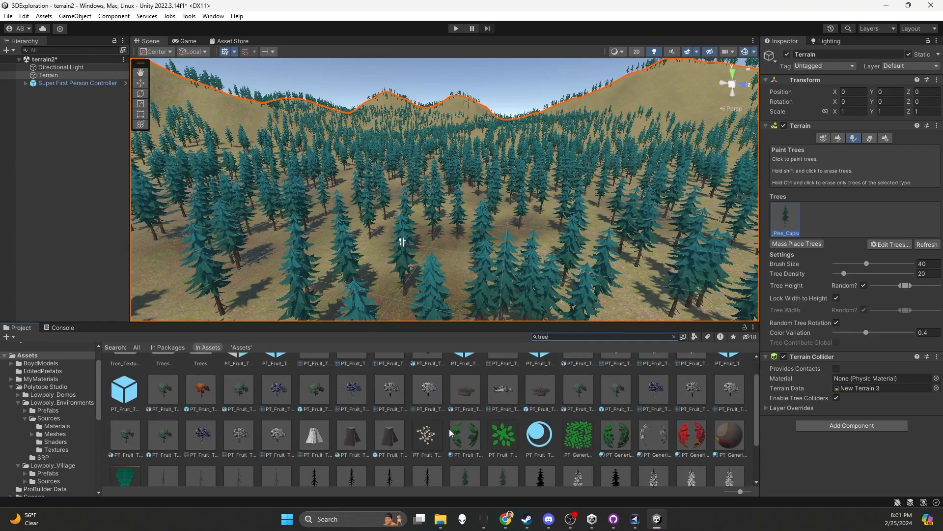
pyautogui.click(205, 393)
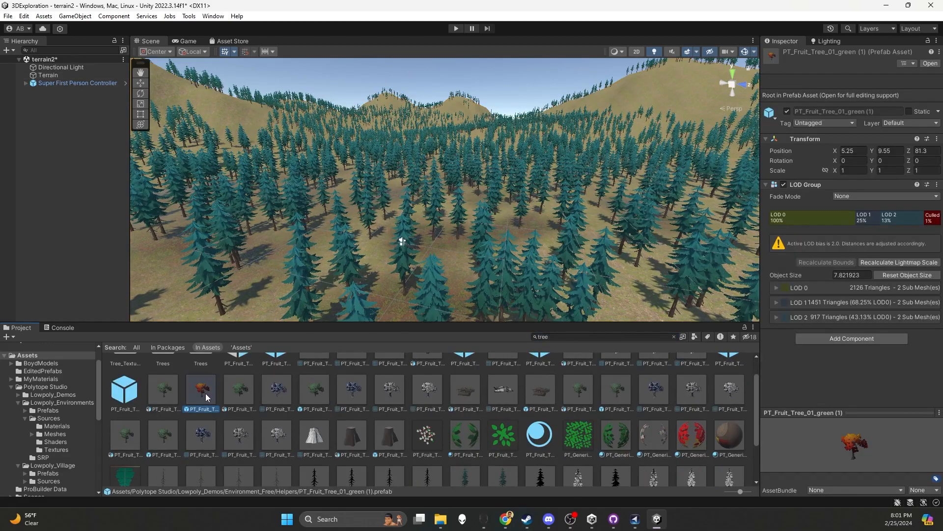
pyautogui.moveTo(207, 392); pyautogui.dragTo(441, 262)
pyautogui.scroll(2, 444, 261)
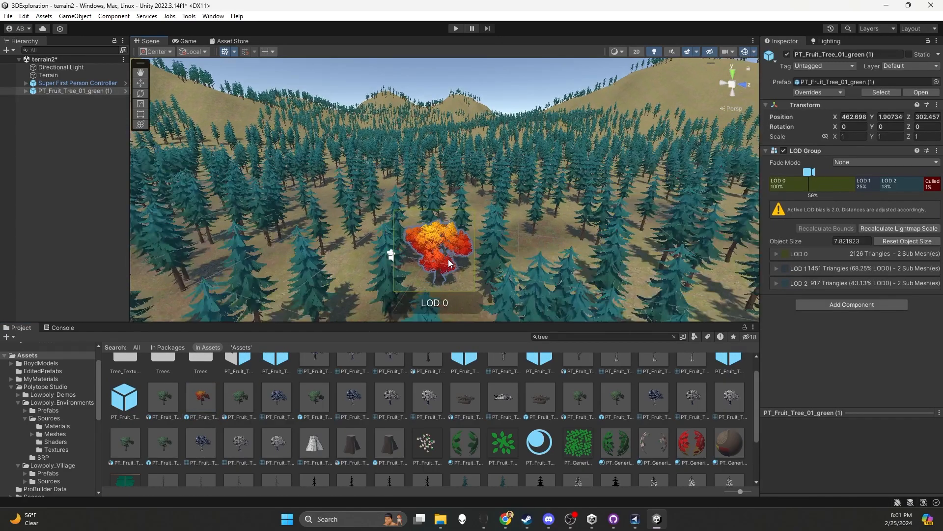
pyautogui.scroll(3, 449, 262)
pyautogui.moveTo(450, 262); pyautogui.dragTo(456, 227, button='middle')
pyautogui.moveTo(456, 226)
pyautogui.keyDown('alt'); pyautogui.mouseDown()
pyautogui.moveTo(459, 244)
pyautogui.moveTo(479, 229)
pyautogui.moveTo(453, 240)
pyautogui.mouseUp(); pyautogui.keyUp('alt')
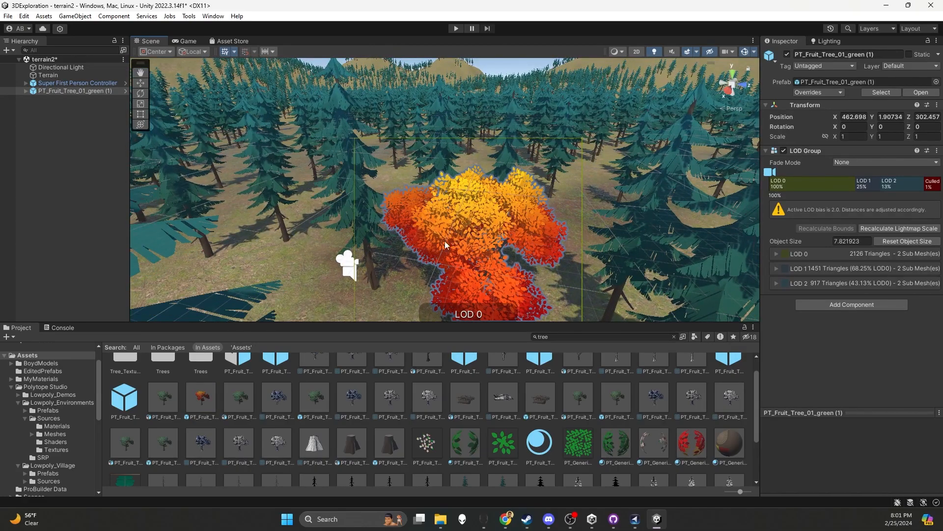
pyautogui.keyDown('alt'); pyautogui.moveTo(302, 188); pyautogui.dragTo(386, 207); pyautogui.keyUp('alt')
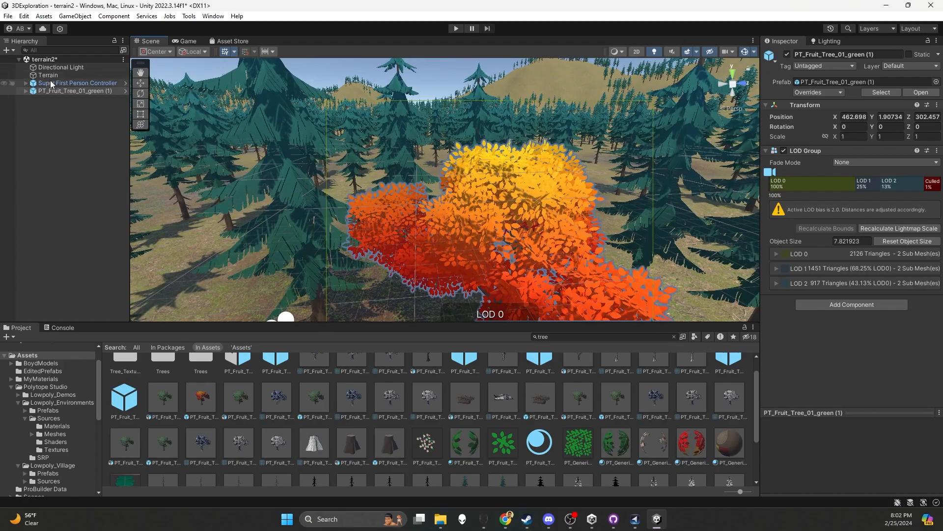
# - Examine the foliage and opaque material settings on the orange fruit tree's LOD0 mesh, including tint colors, gradient and wind
pyautogui.click(25, 91)
pyautogui.click(63, 100)
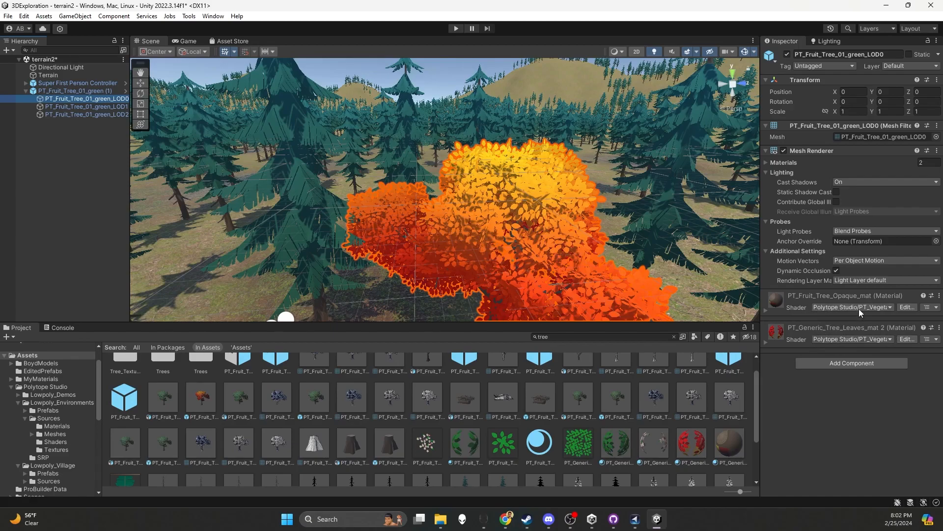
pyautogui.click(879, 308)
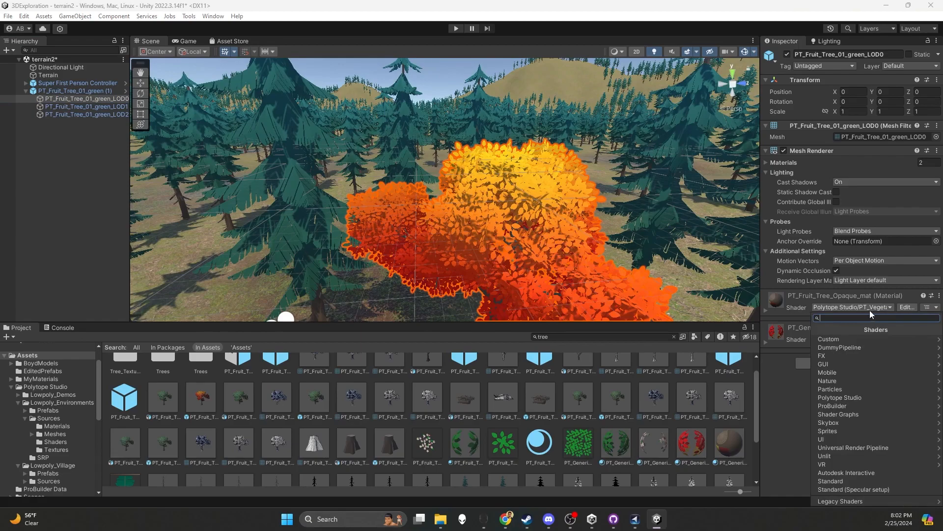
pyautogui.click(764, 285)
pyautogui.moveTo(761, 285); pyautogui.dragTo(642, 280)
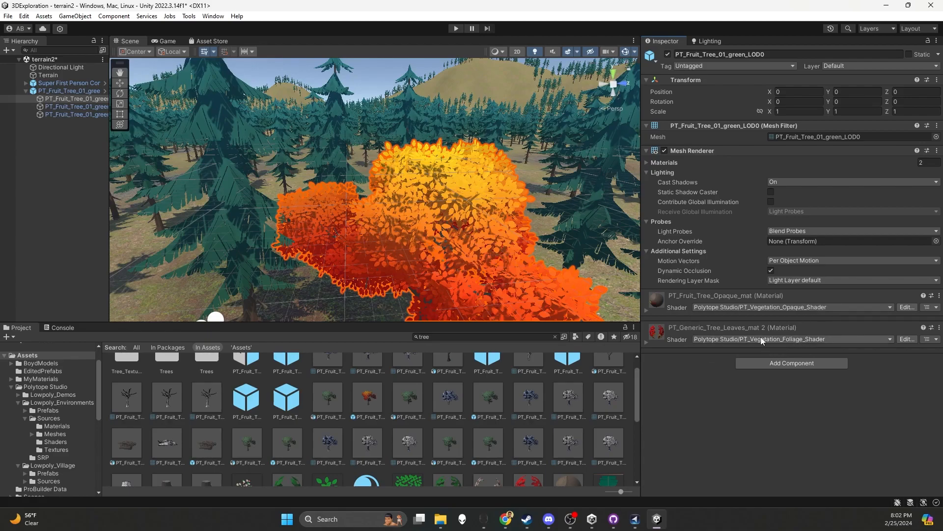
pyautogui.click(646, 343)
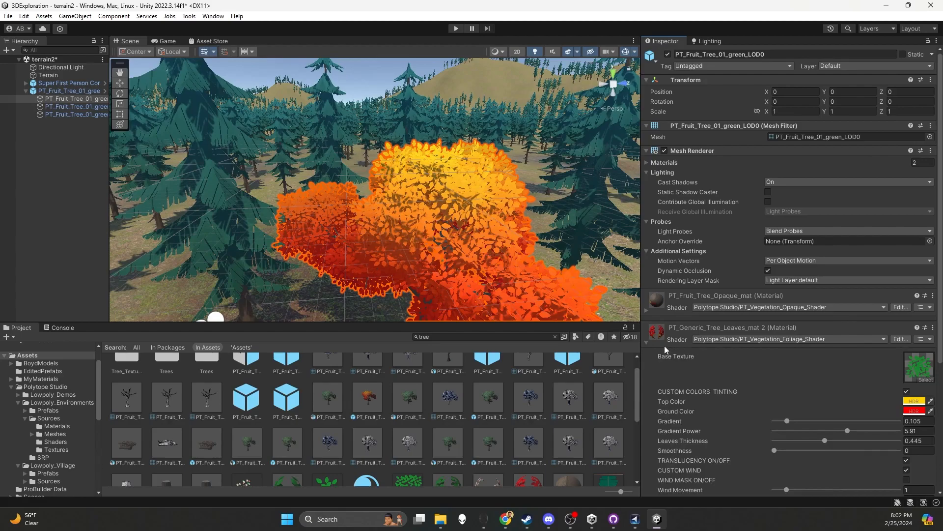
pyautogui.scroll(-4, 678, 336)
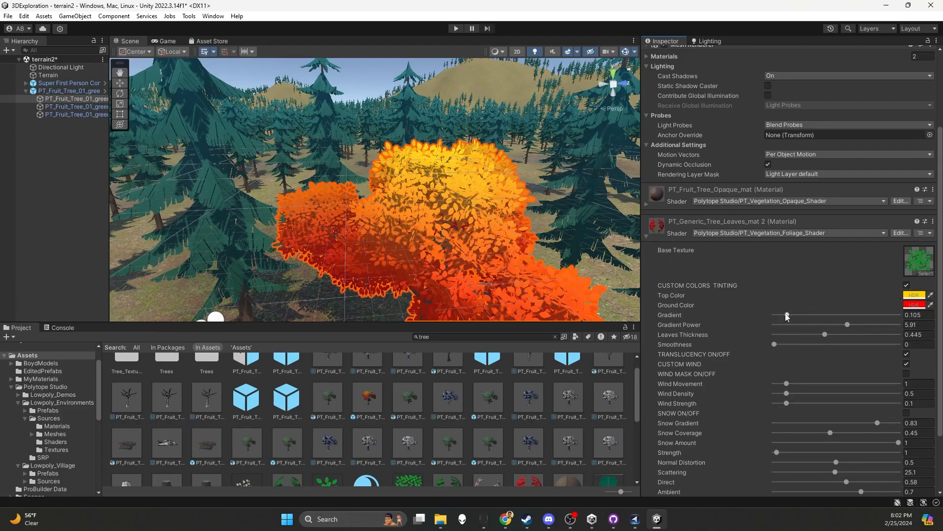
pyautogui.scroll(-3, 684, 317)
pyautogui.scroll(-1, 696, 349)
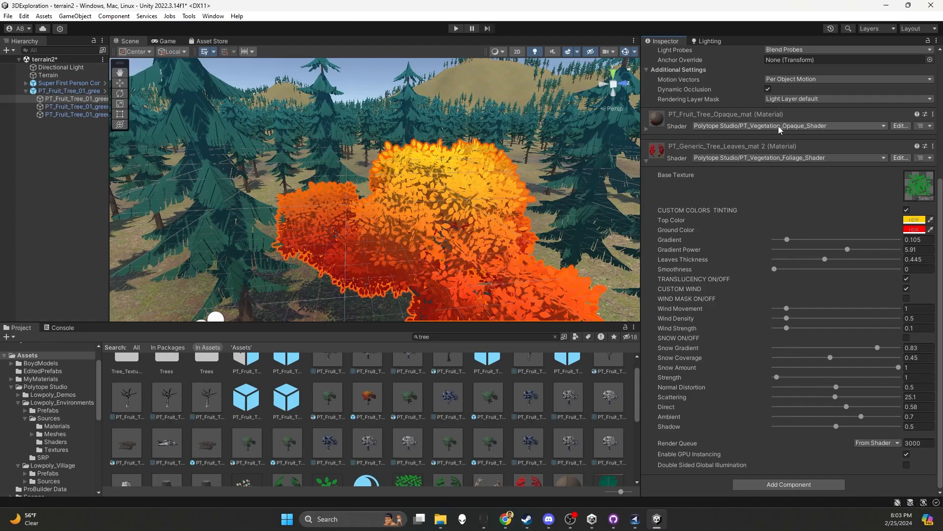
pyautogui.click(647, 129)
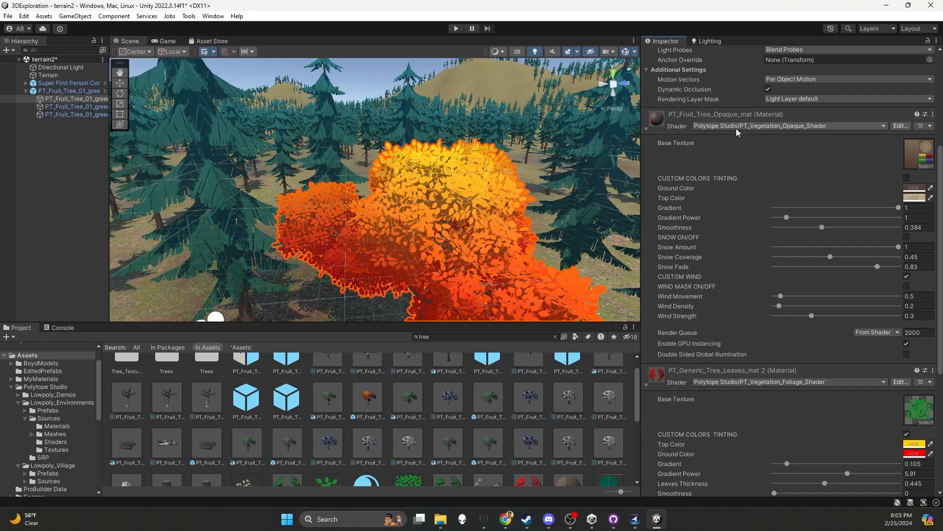
pyautogui.click(646, 130)
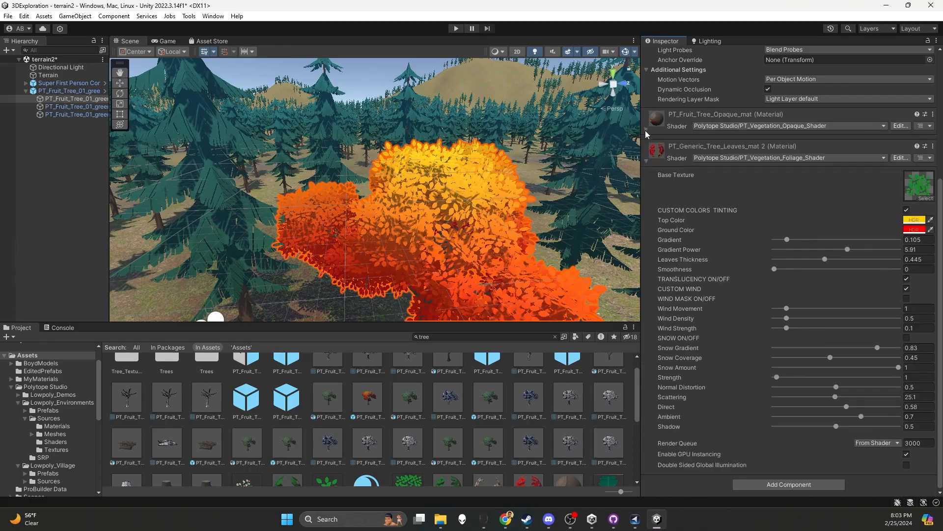
pyautogui.click(646, 161)
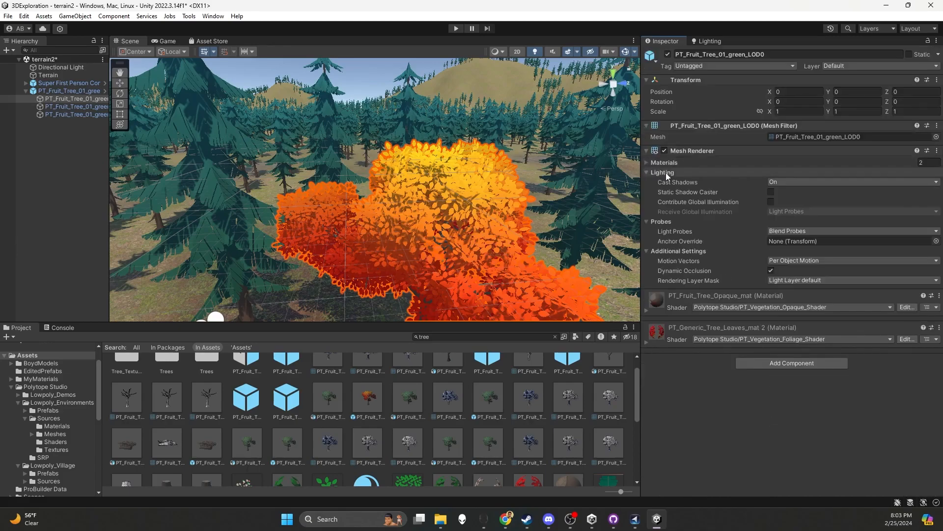
# - Add a Capsule Collider to the fruit tree's LOD0 object and set its radius to 0.58
pyautogui.scroll(-5, 477, 217)
pyautogui.scroll(2, 415, 247)
pyautogui.moveTo(406, 255); pyautogui.dragTo(469, 223, button='middle')
pyautogui.scroll(2, 427, 230)
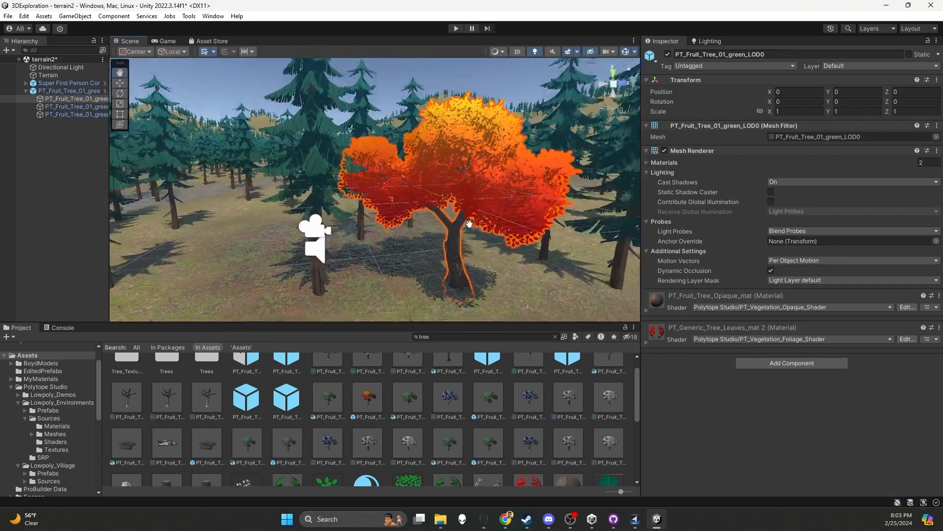
pyautogui.moveTo(470, 223)
pyautogui.keyDown('alt'); pyautogui.mouseDown()
pyautogui.moveTo(466, 251)
pyautogui.moveTo(468, 234)
pyautogui.mouseUp(); pyautogui.keyUp('alt')
pyautogui.click(73, 99)
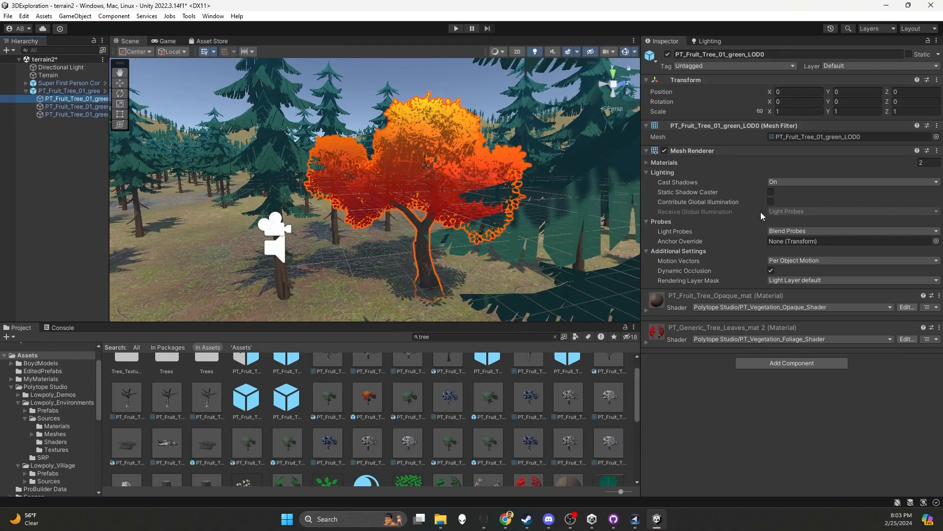
pyautogui.click(809, 364)
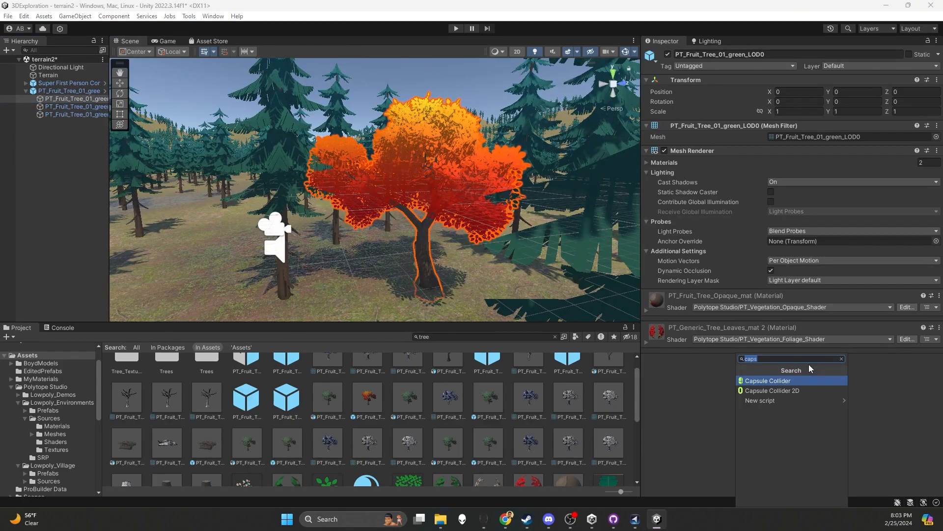
pyautogui.click(795, 383)
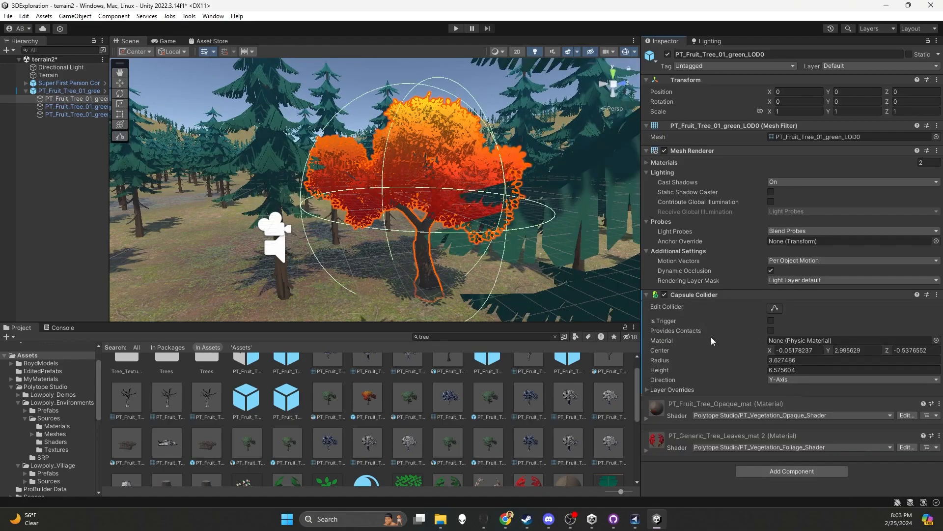
pyautogui.moveTo(661, 359); pyautogui.dragTo(612, 361)
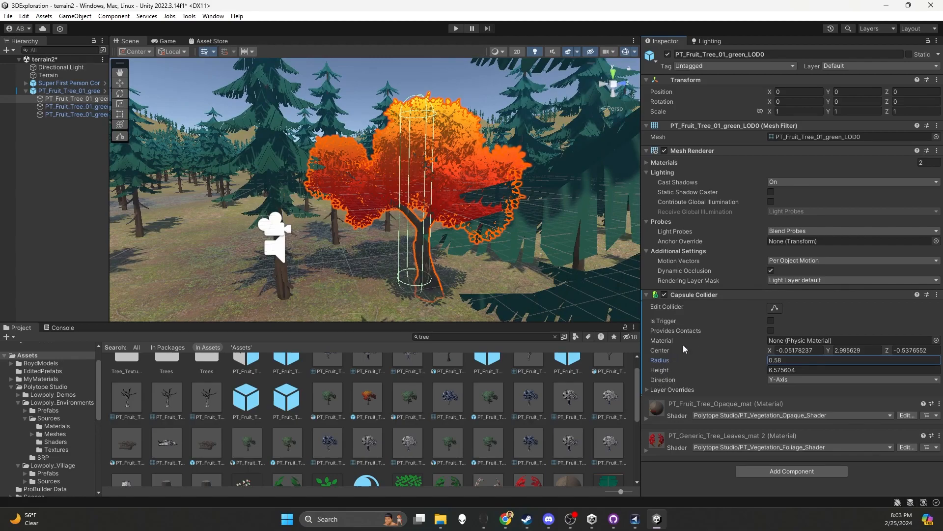
# - Move the capsule collider's center to X 0.79 and Z -0.46
pyautogui.click(656, 351)
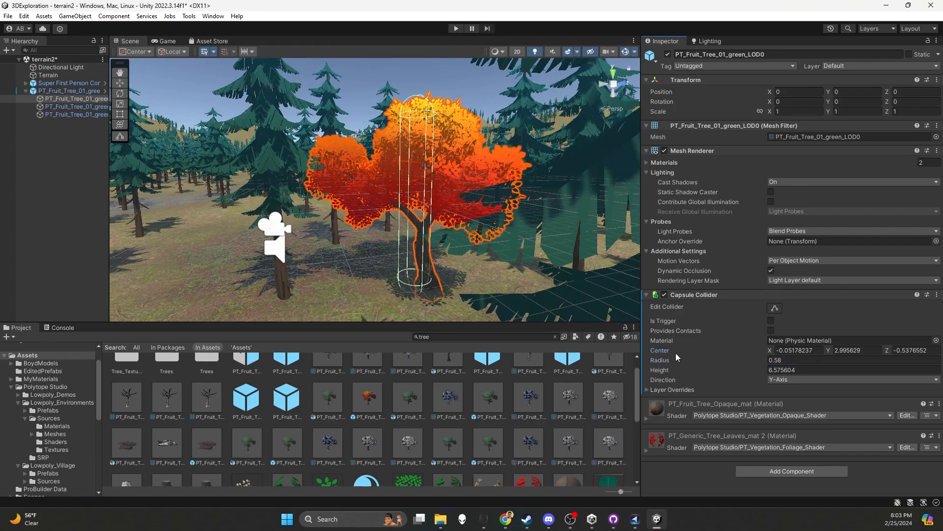
pyautogui.click(786, 351)
pyautogui.write('0.01')
pyautogui.press('BackSpace')
pyautogui.press('BackSpace')
pyautogui.write('79')
pyautogui.click(895, 351)
pyautogui.write('-0.36')
pyautogui.moveTo(893, 351); pyautogui.dragTo(890, 350)
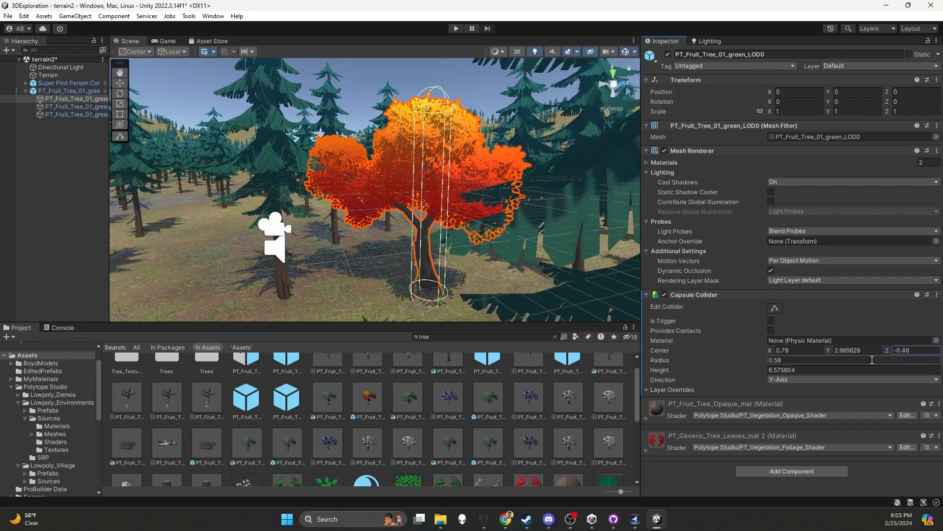
# - Align the capsule collider with the fruit tree's trunk by setting its center to X 0.11 and Z -0.1
pyautogui.keyDown('alt'); pyautogui.moveTo(444, 275); pyautogui.dragTo(501, 290); pyautogui.keyUp('alt')
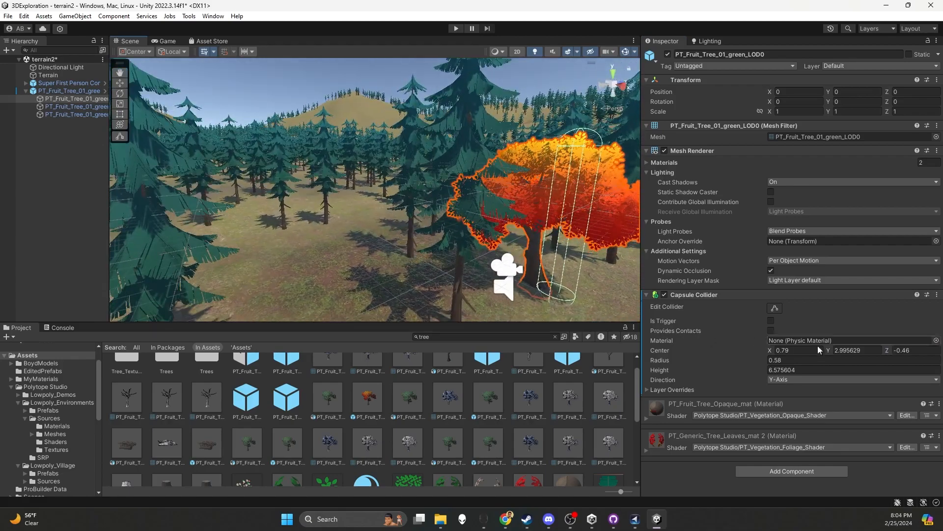
pyautogui.click(888, 349)
pyautogui.moveTo(888, 349); pyautogui.dragTo(883, 348)
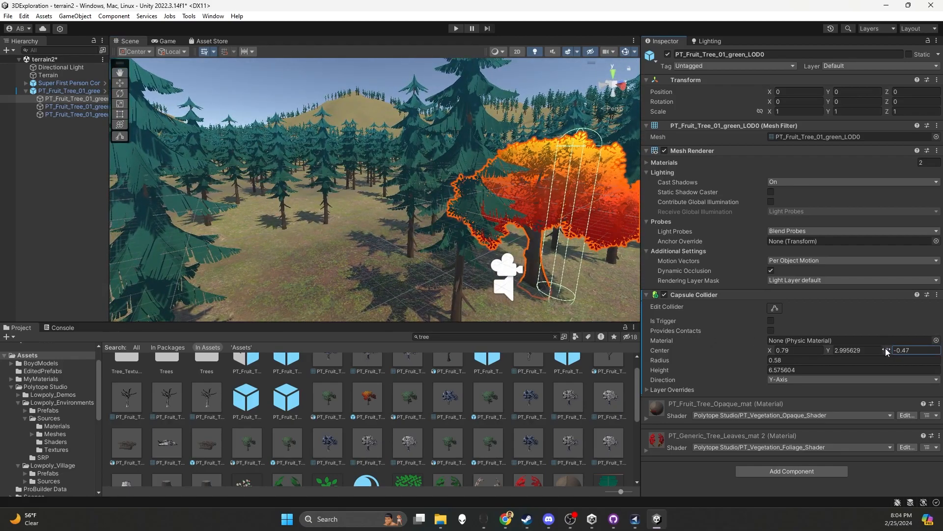
pyautogui.click(770, 349)
pyautogui.moveTo(769, 350); pyautogui.dragTo(759, 347)
pyautogui.keyDown('alt'); pyautogui.moveTo(533, 294); pyautogui.dragTo(456, 270); pyautogui.keyUp('alt')
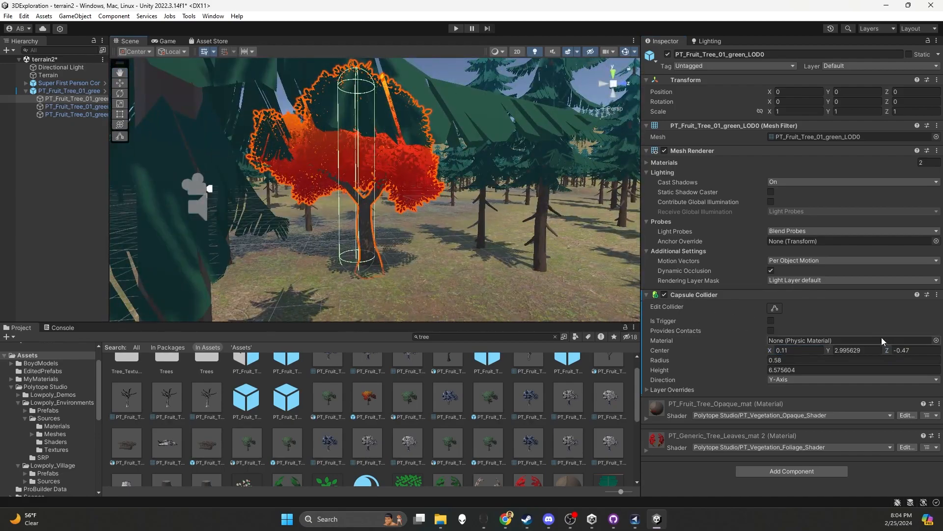
pyautogui.click(891, 351)
pyautogui.moveTo(892, 351); pyautogui.dragTo(900, 351)
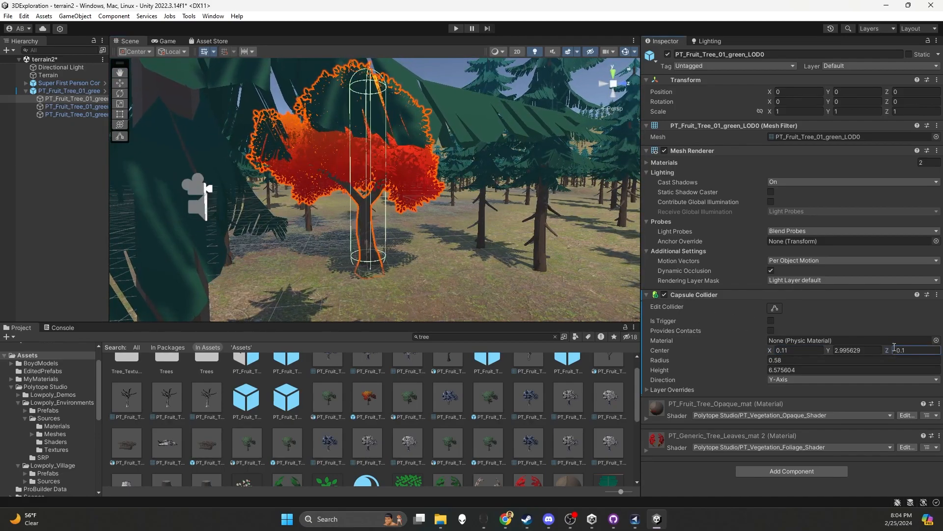
# - Check the collider's alignment from above and around the trunk, and set its center X to -0.07
pyautogui.click(621, 73)
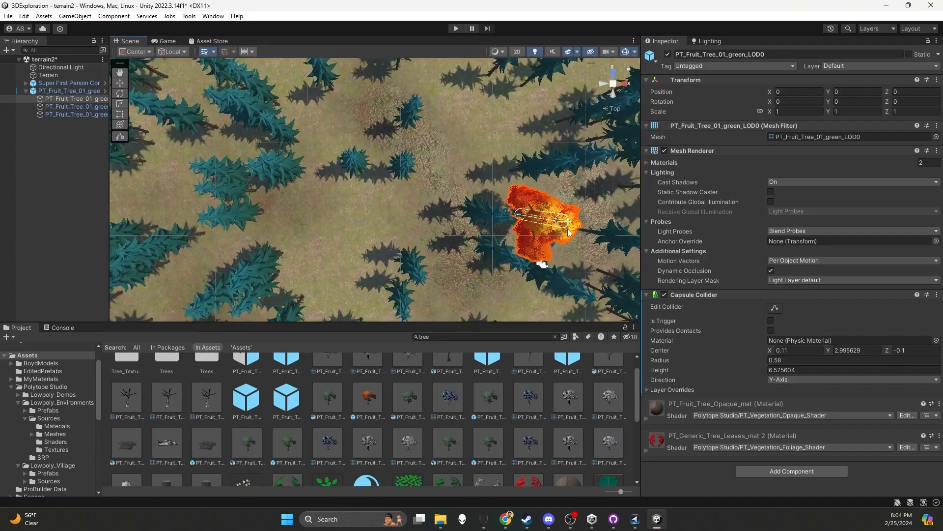
pyautogui.moveTo(574, 243); pyautogui.dragTo(424, 231, button='middle')
pyautogui.scroll(5, 405, 226)
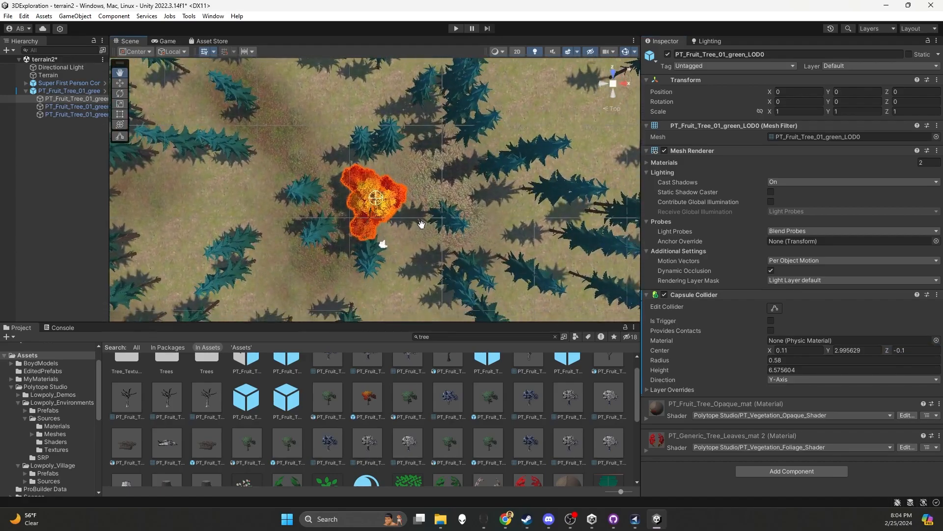
pyautogui.keyDown('alt'); pyautogui.moveTo(408, 237); pyautogui.dragTo(400, 37); pyautogui.keyUp('alt')
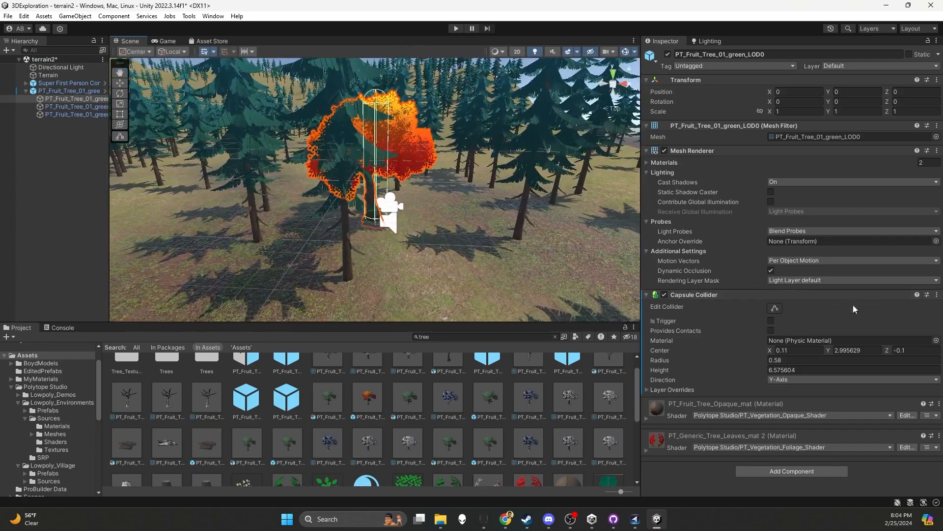
pyautogui.moveTo(772, 349); pyautogui.dragTo(769, 350)
pyautogui.keyDown('alt'); pyautogui.moveTo(496, 254); pyautogui.dragTo(476, 201); pyautogui.keyUp('alt')
pyautogui.click(768, 350)
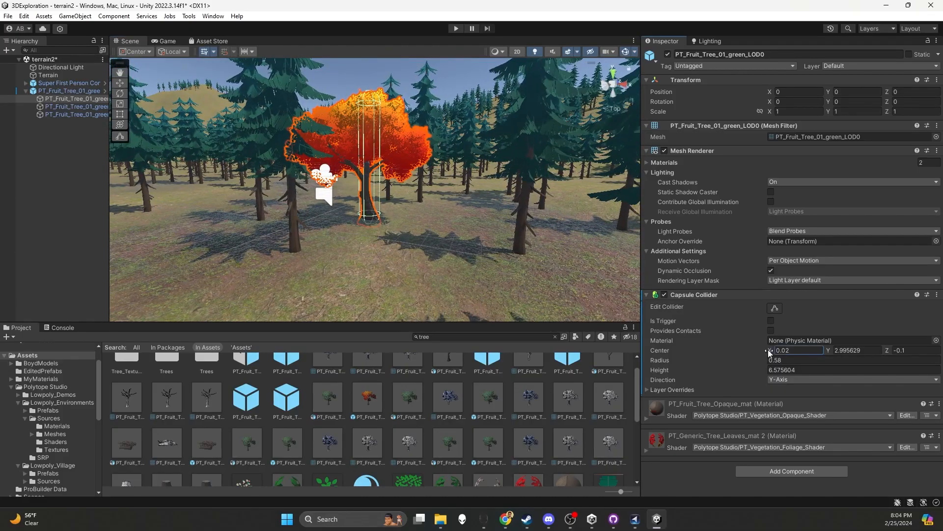
pyautogui.moveTo(766, 349); pyautogui.dragTo(765, 349)
pyautogui.keyDown('alt'); pyautogui.moveTo(432, 256); pyautogui.dragTo(244, 281); pyautogui.keyUp('alt')
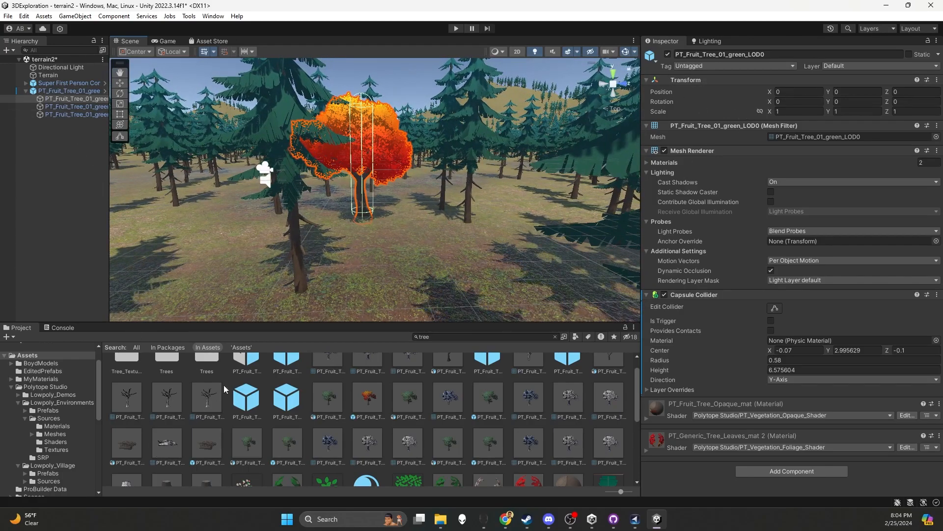
# - Save the edited fruit tree as a new prefab in the EditedPrefabs folder and delete its instance from the scene
pyautogui.click(35, 357)
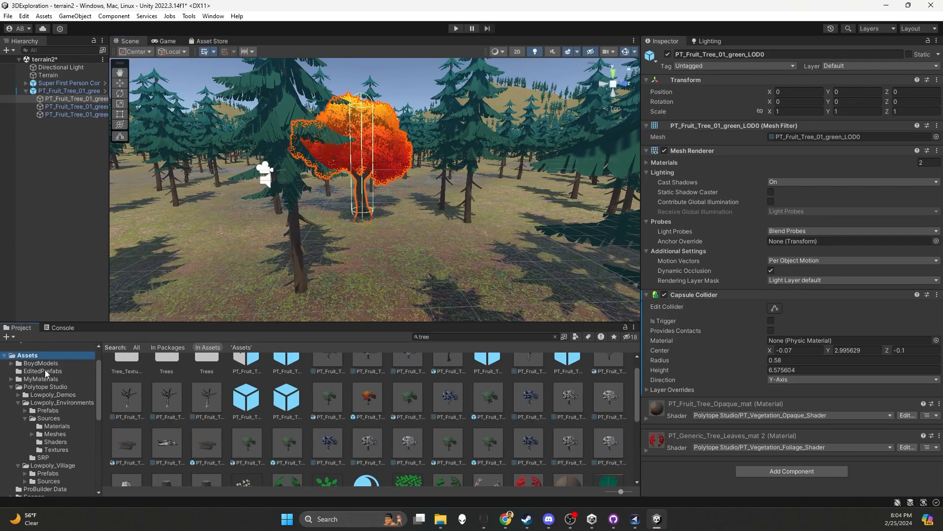
pyautogui.scroll(2, 42, 379)
pyautogui.click(557, 339)
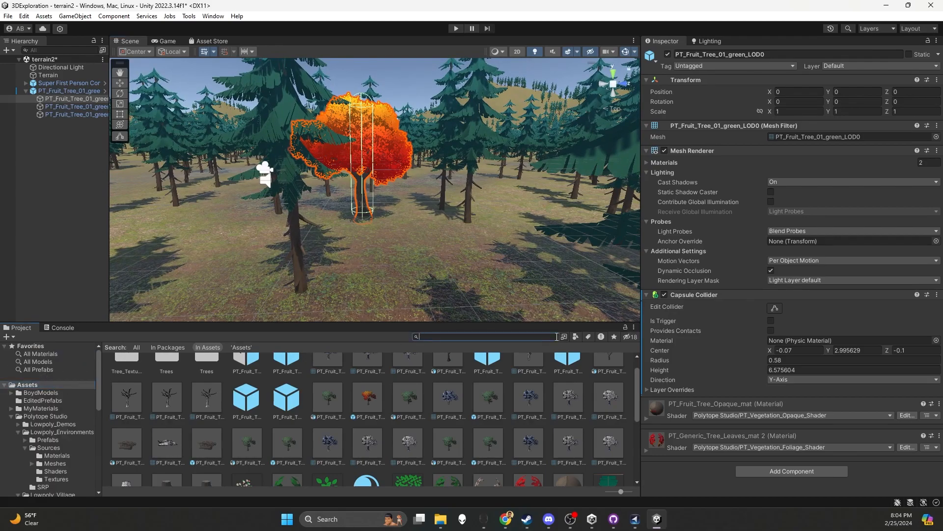
pyautogui.click(557, 339)
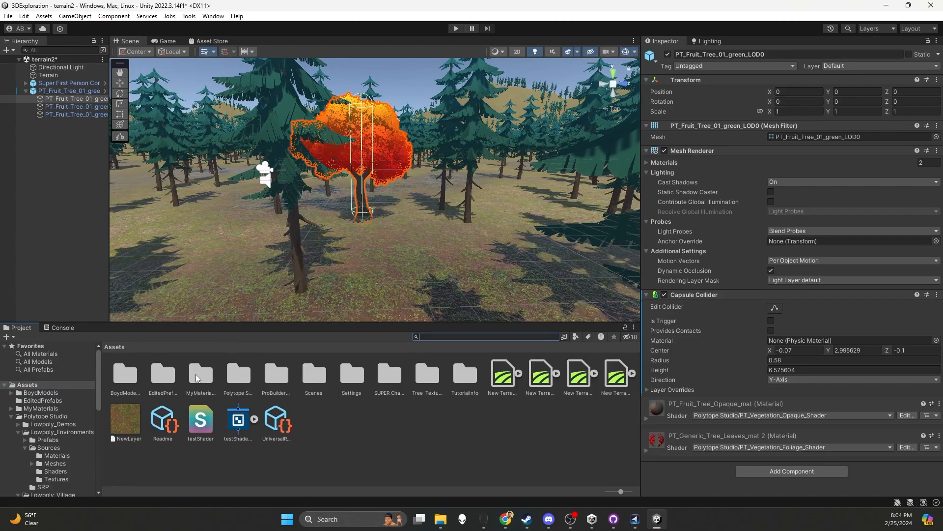
pyautogui.doubleClick(161, 378)
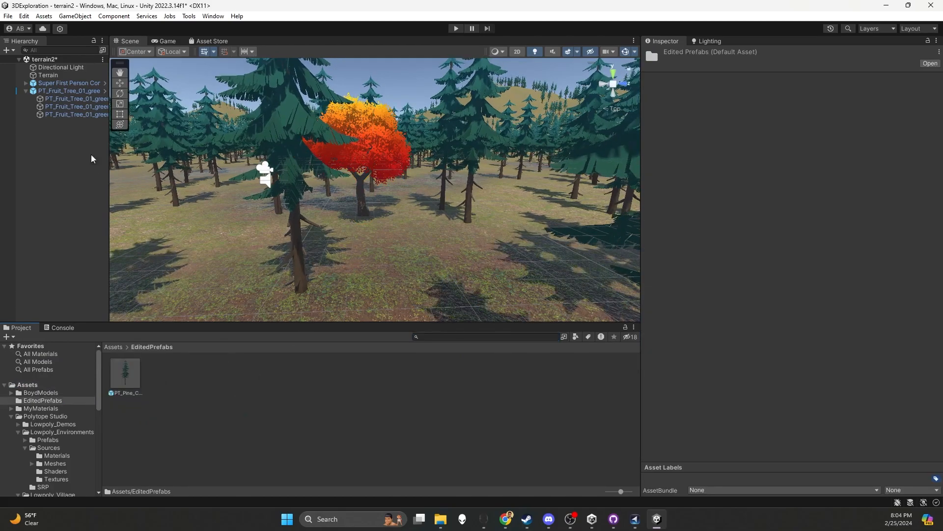
pyautogui.click(59, 92)
pyautogui.moveTo(81, 128); pyautogui.dragTo(177, 392)
pyautogui.click(450, 277)
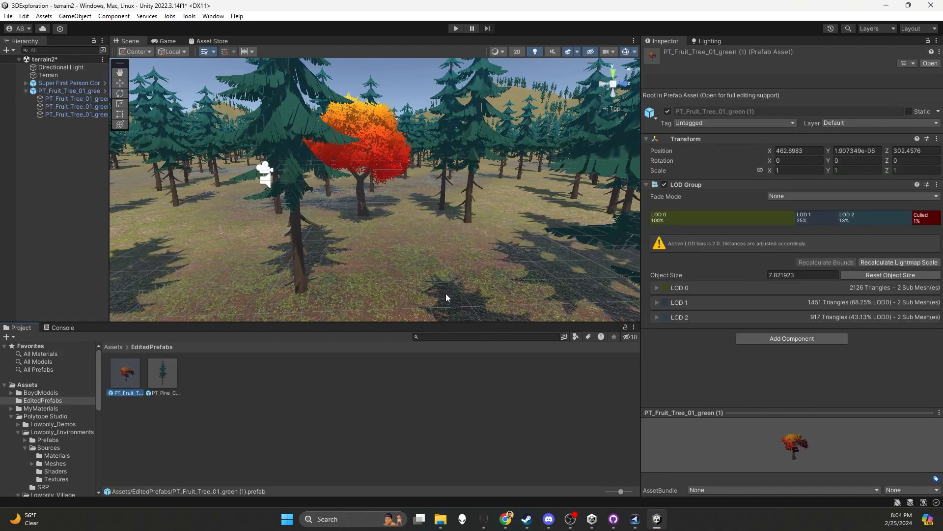
pyautogui.click(68, 93)
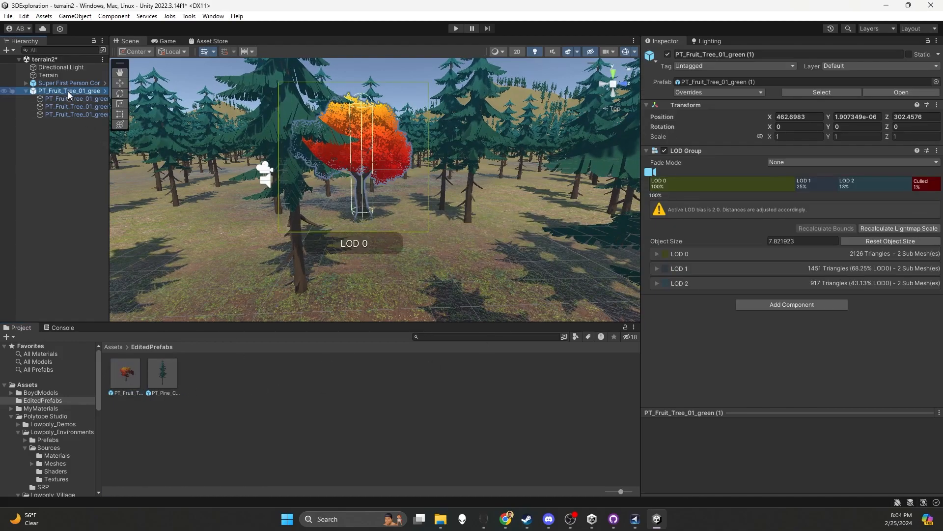
pyautogui.press('Delete')
pyautogui.click(393, 251)
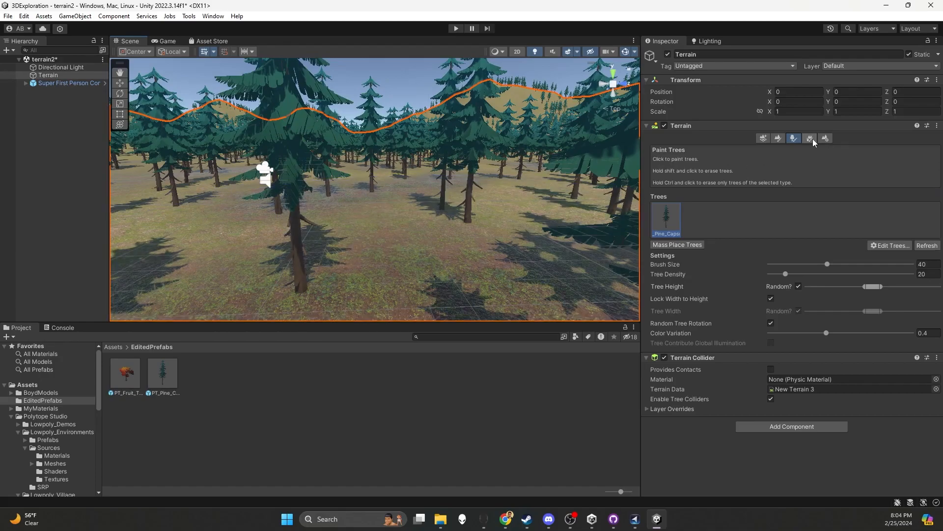
pyautogui.click(882, 246)
pyautogui.click(883, 247)
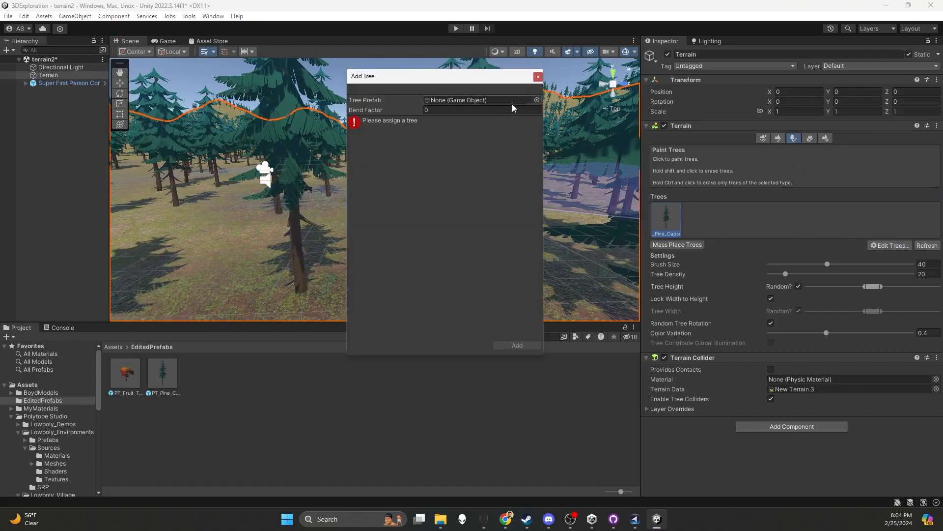
pyautogui.click(538, 100)
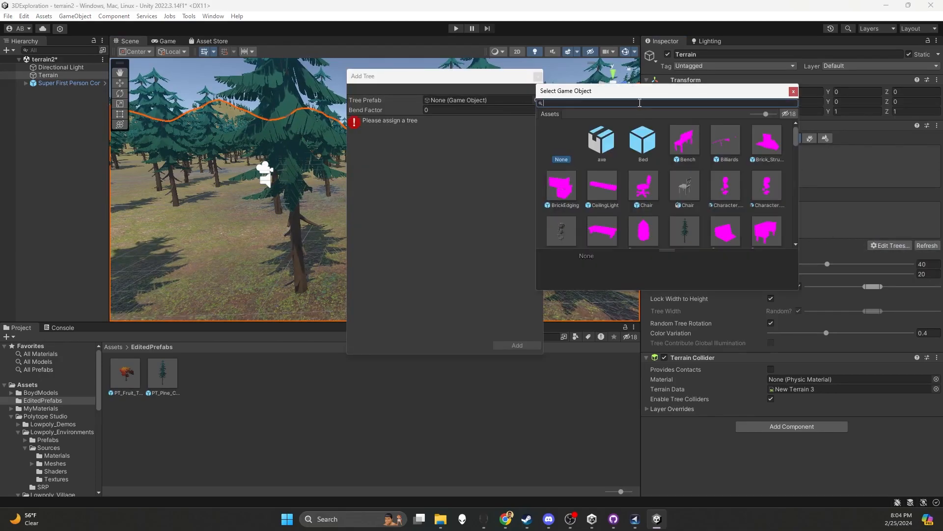
pyautogui.click(794, 92)
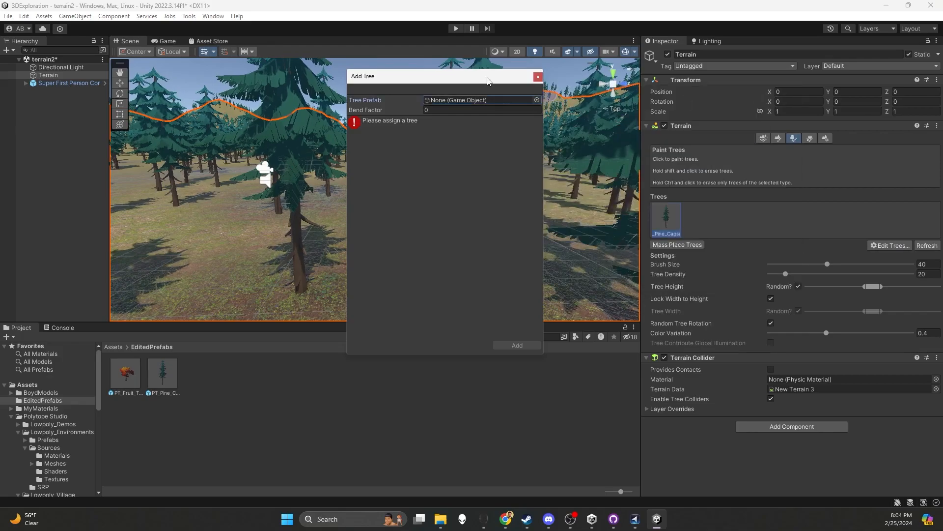
pyautogui.click(538, 76)
# - Rename the edited fruit tree prefab in the EditedPrefabs folder as PT_Fruit_Tree_Capsule
pyautogui.click(127, 376)
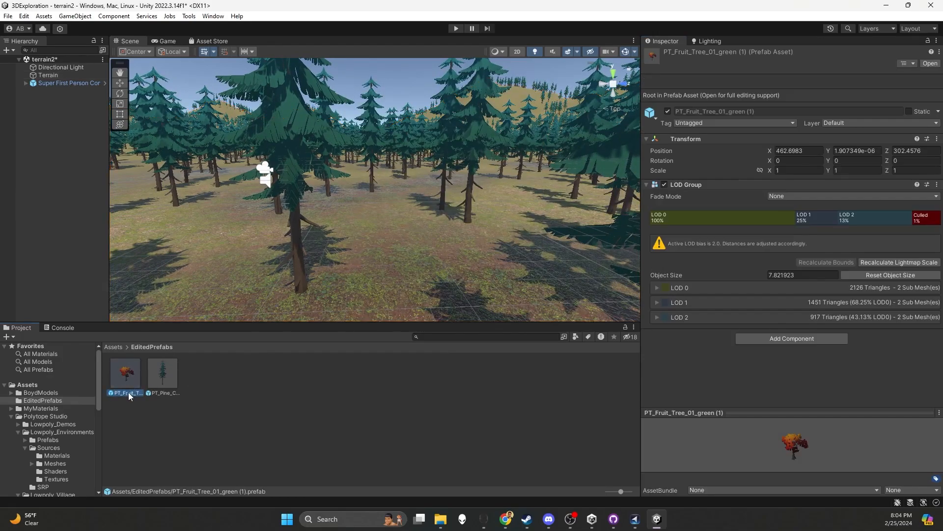
pyautogui.press('End')
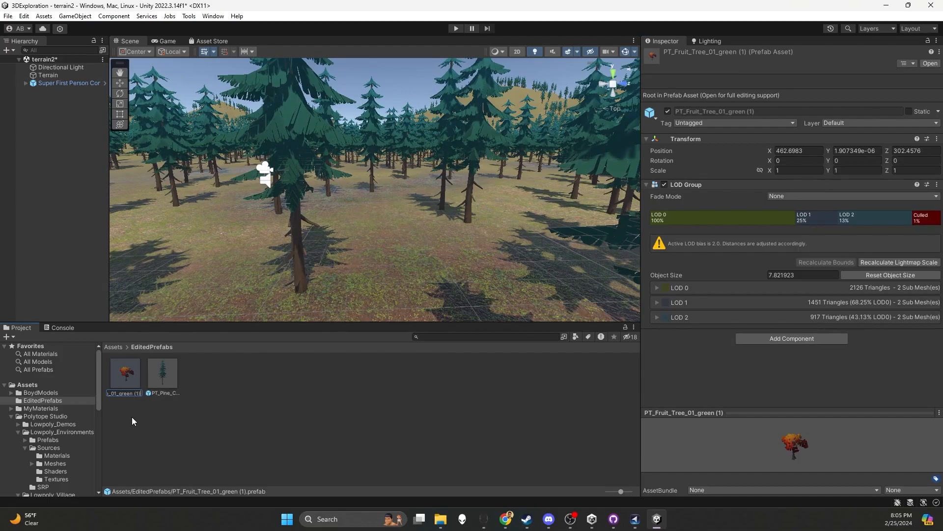
pyautogui.press('BackSpace')
pyautogui.press('BackSpace')
pyautogui.press('BackSpace')
pyautogui.press('BackSpace')
pyautogui.press('BackSpace')
pyautogui.press('BackSpace')
pyautogui.press('BackSpace')
pyautogui.press('BackSpace')
pyautogui.press('BackSpace')
pyautogui.press('BackSpace')
pyautogui.press('BackSpace')
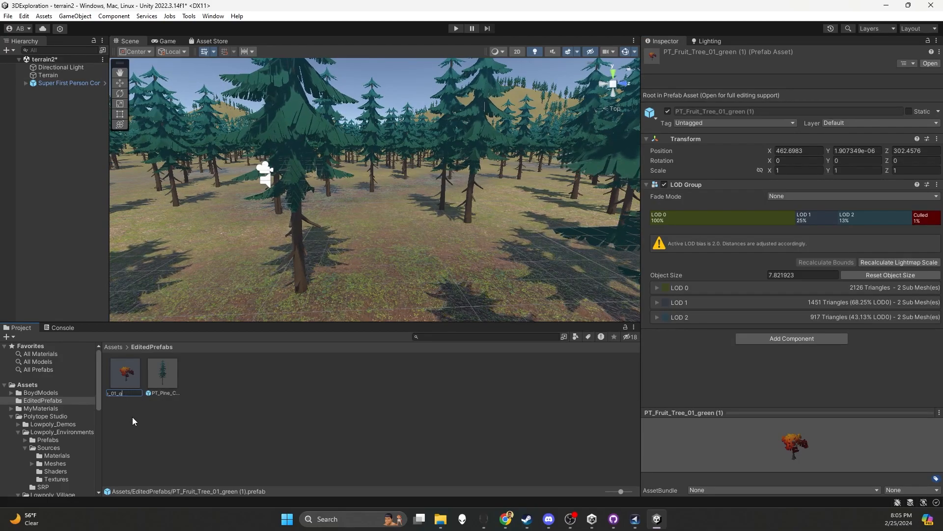
pyautogui.press('BackSpace')
pyautogui.write('Capsule')
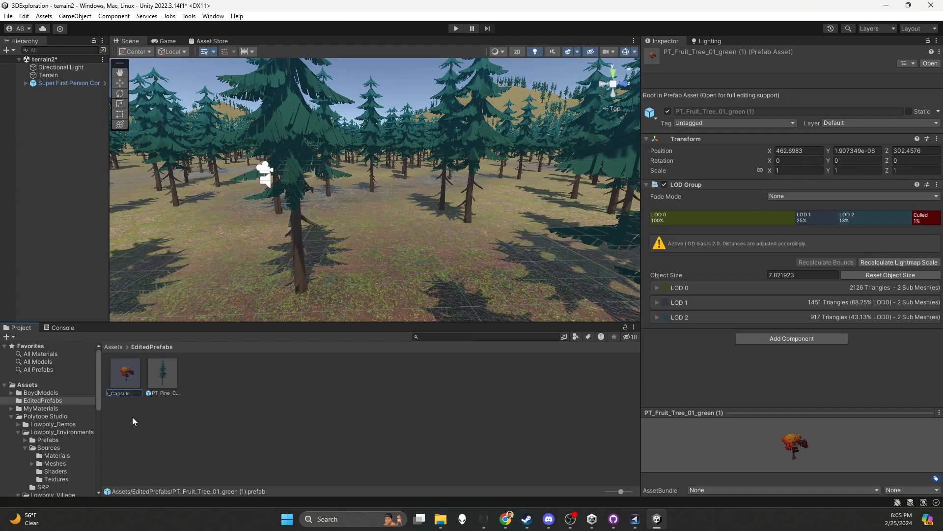
pyautogui.press('Return')
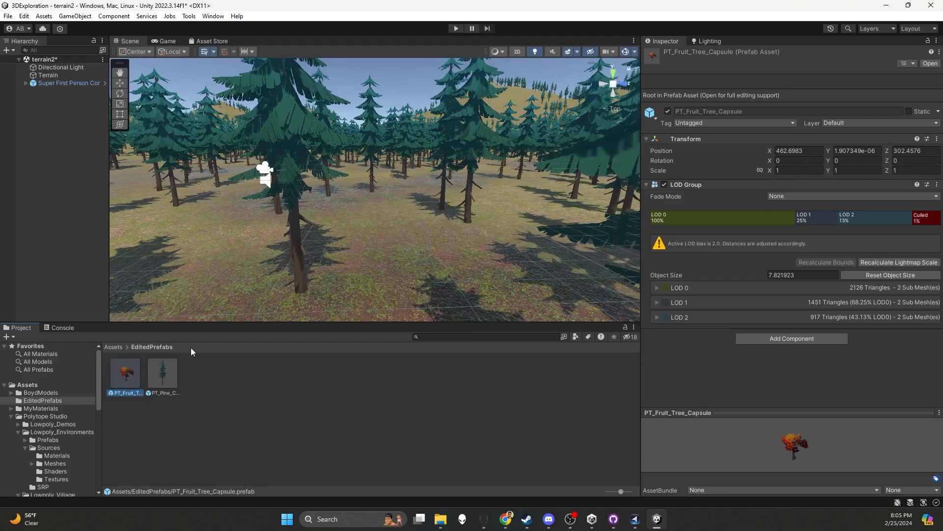
# - Add the PT_Fruit_Tree_Capsule prefab to the terrain's paintable trees, finding it by searching for "capsule"
pyautogui.click(567, 261)
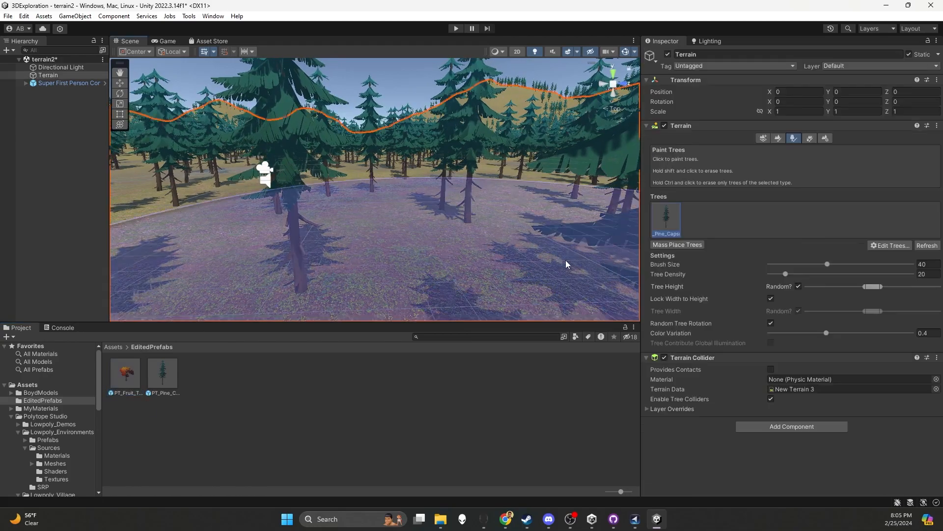
pyautogui.click(878, 245)
pyautogui.click(895, 249)
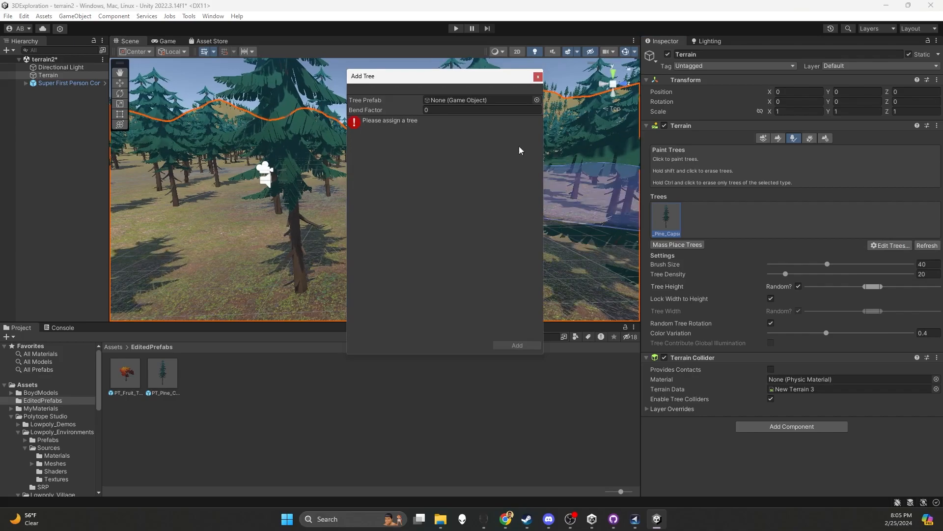
pyautogui.click(538, 100)
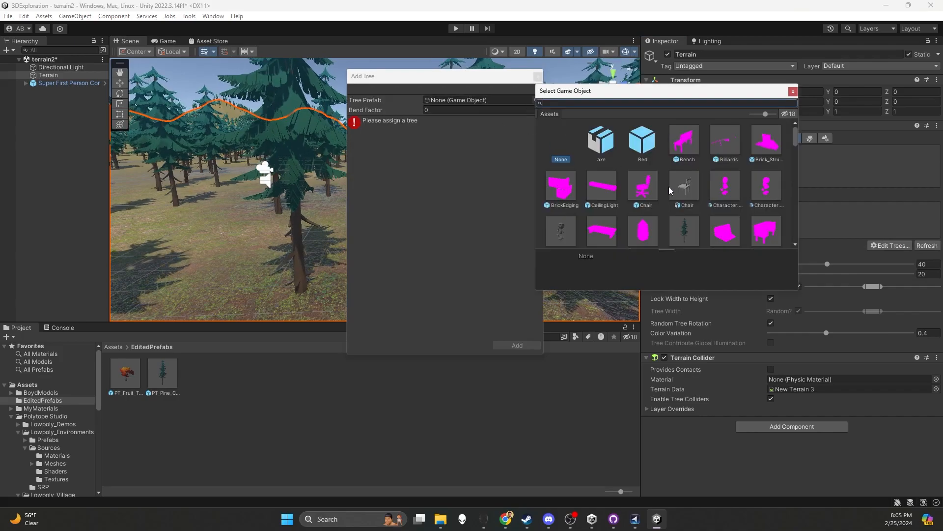
pyautogui.scroll(-3, 670, 190)
pyautogui.scroll(2, 670, 190)
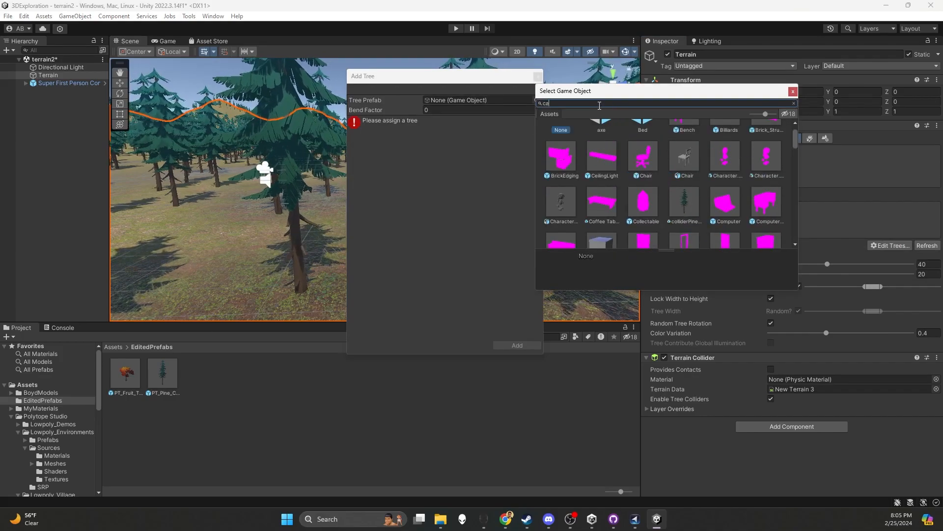
pyautogui.write('capsule')
pyautogui.click(596, 140)
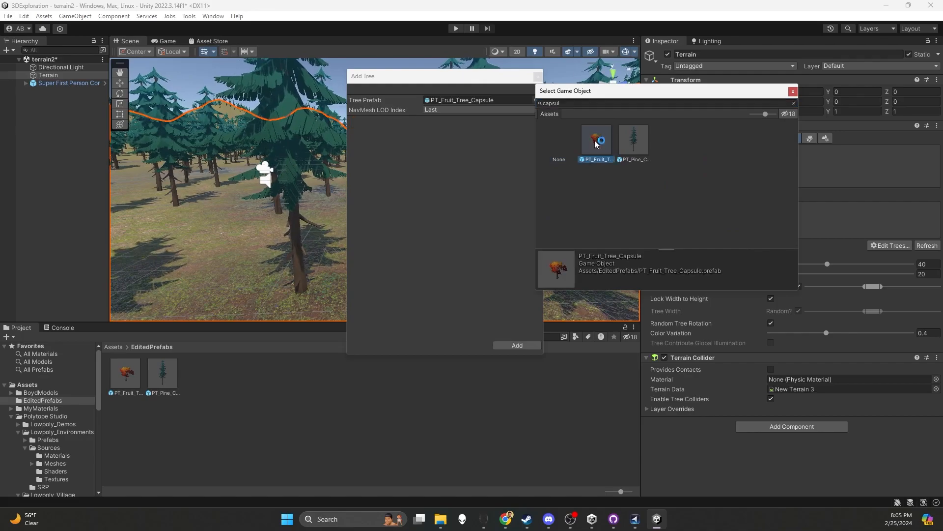
pyautogui.doubleClick(604, 148)
pyautogui.click(517, 345)
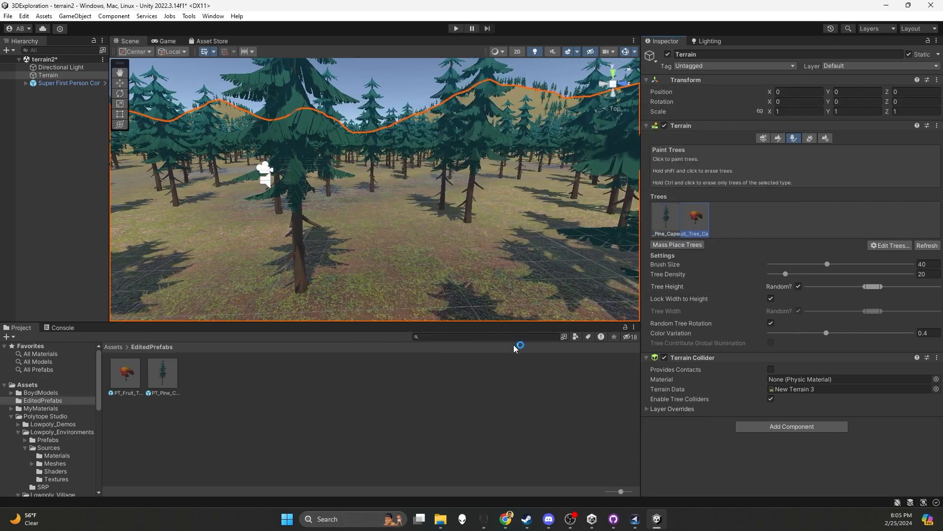
# - Mass place 3000 fruit trees across the terrain while keeping the existing pine trees
pyautogui.scroll(-5, 511, 227)
pyautogui.keyDown('alt'); pyautogui.moveTo(398, 169); pyautogui.dragTo(385, 216); pyautogui.keyUp('alt')
pyautogui.scroll(-6, 387, 217)
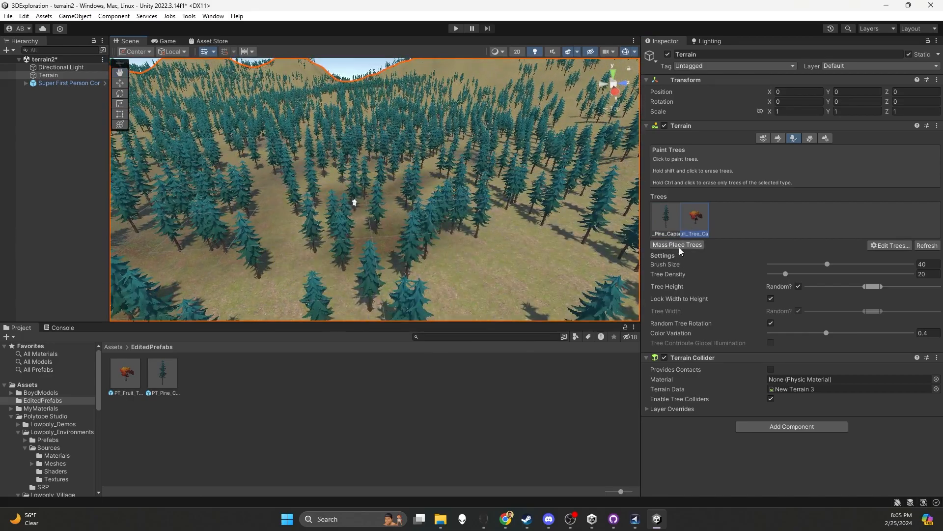
pyautogui.click(678, 245)
pyautogui.click(626, 170)
pyautogui.write('3000')
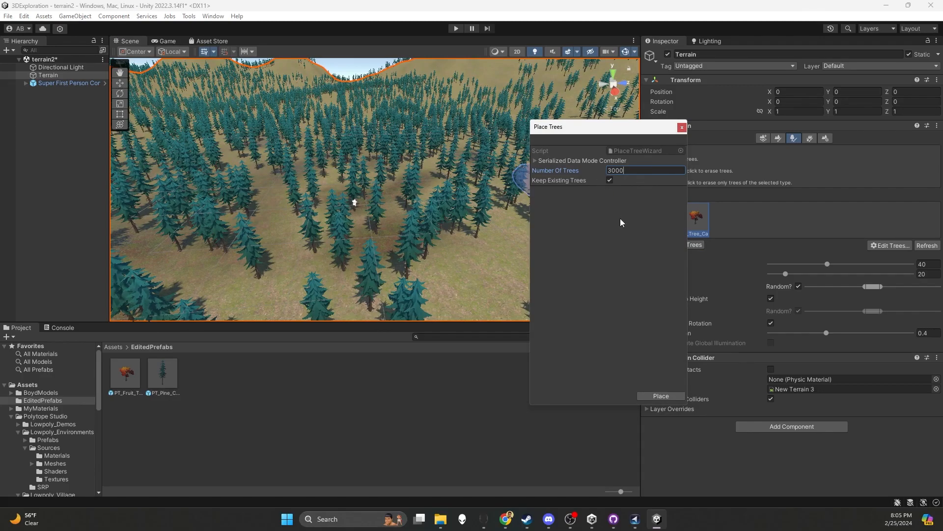
pyautogui.click(662, 396)
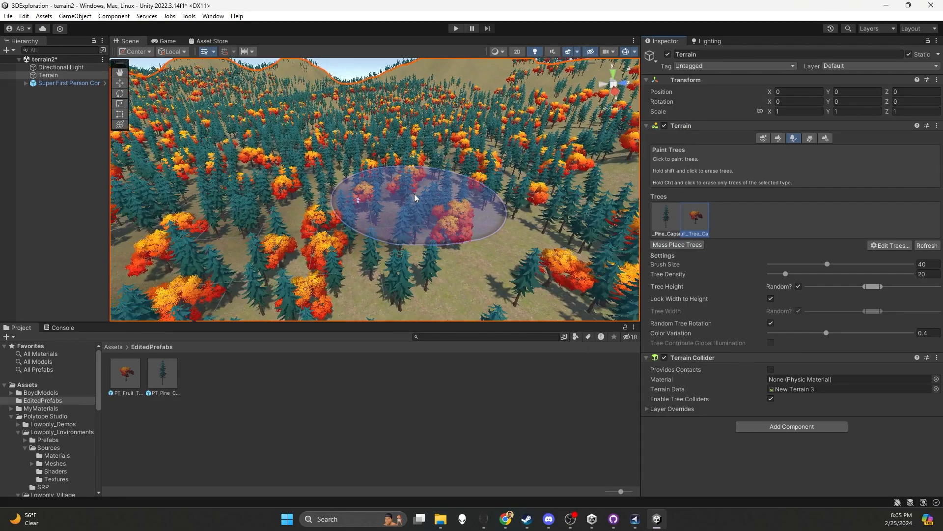
# - Play-test the scene to check the mixed forest from the first-person view, and stop play mode
pyautogui.moveTo(414, 198); pyautogui.dragTo(375, 186, button='right')
pyautogui.hotkey('ctrl', 'p')
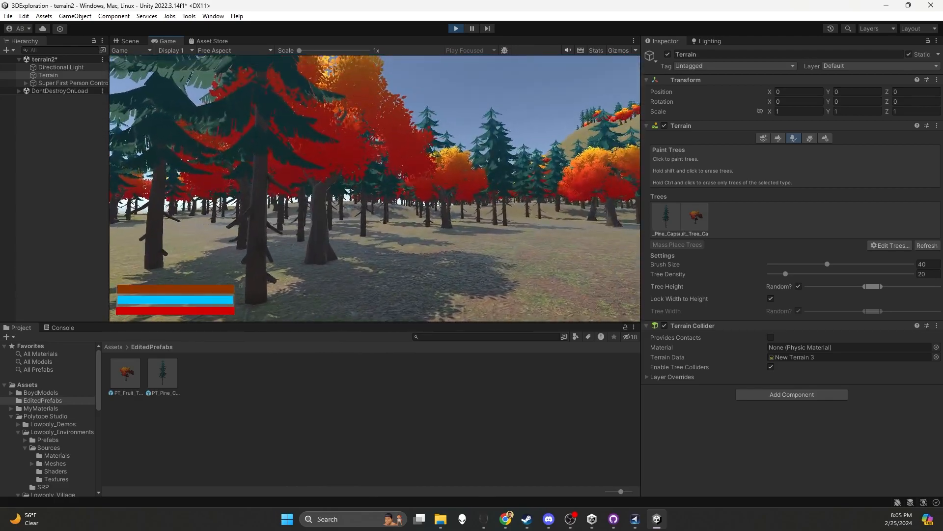
pyautogui.hotkey('ctrl', 'p')
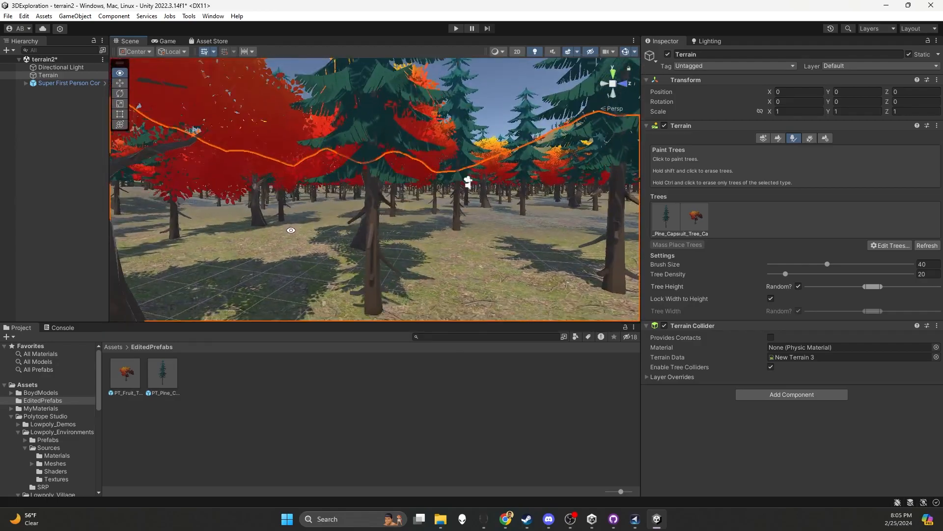
# - Erase the nearby fruit tree in the clearing with a tree brush of size 1
pyautogui.moveTo(276, 227)
pyautogui.mouseDown(button='right')
pyautogui.moveTo(203, 241)
pyautogui.moveTo(283, 230)
pyautogui.moveTo(306, 240)
pyautogui.mouseUp(button='right')
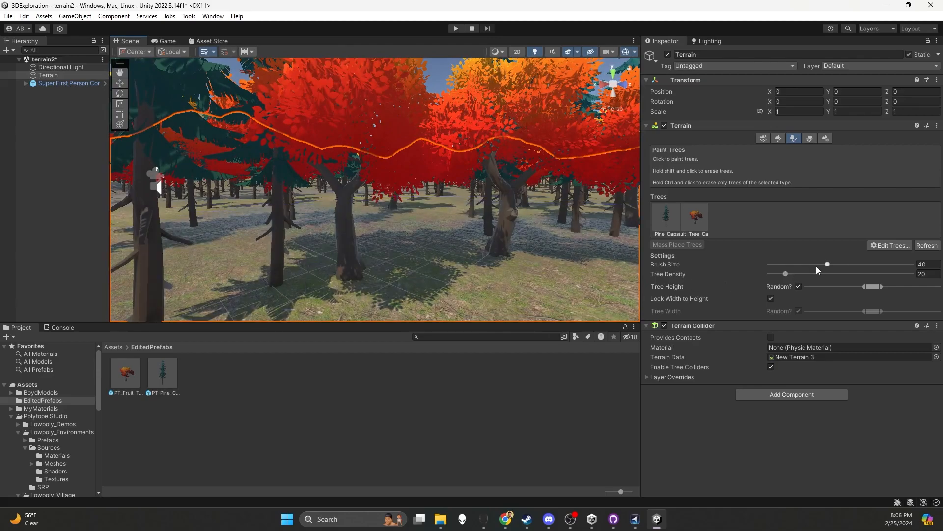
pyautogui.moveTo(827, 265); pyautogui.dragTo(771, 268)
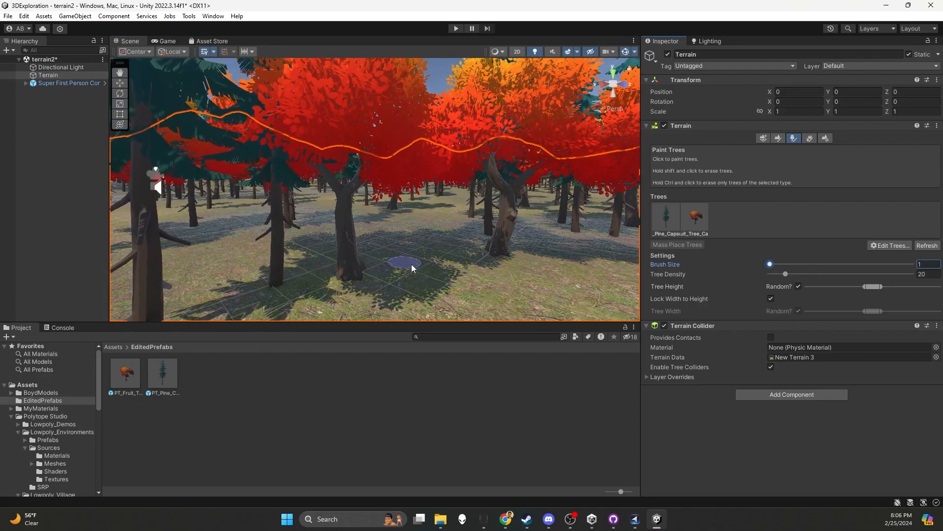
pyautogui.click(700, 222)
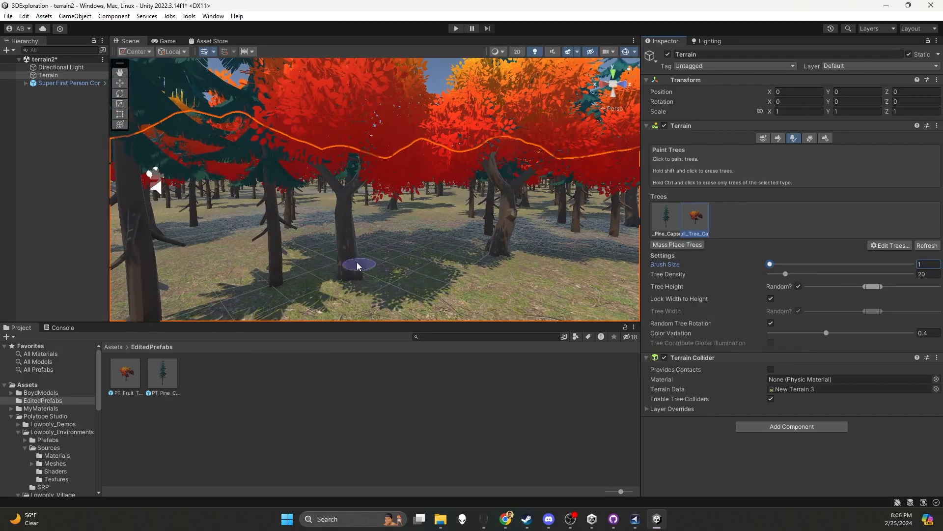
pyautogui.click(666, 219)
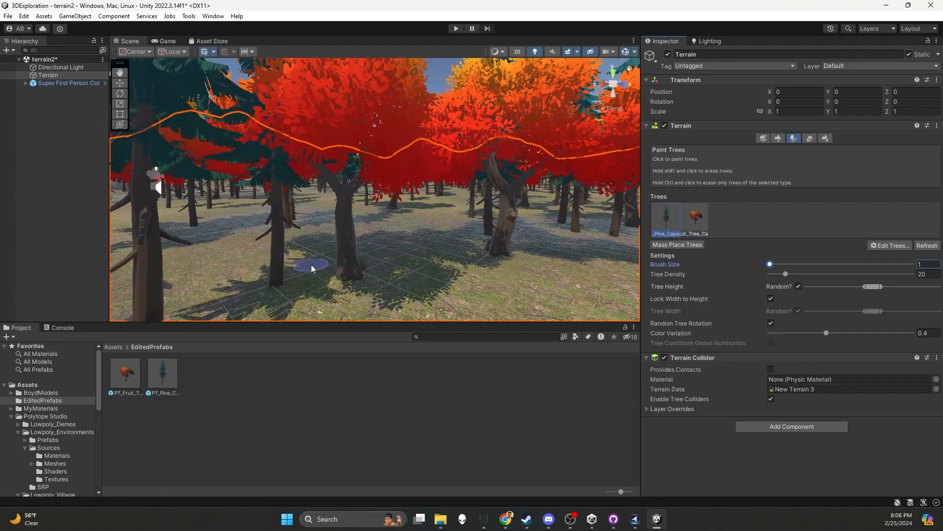
pyautogui.click(702, 221)
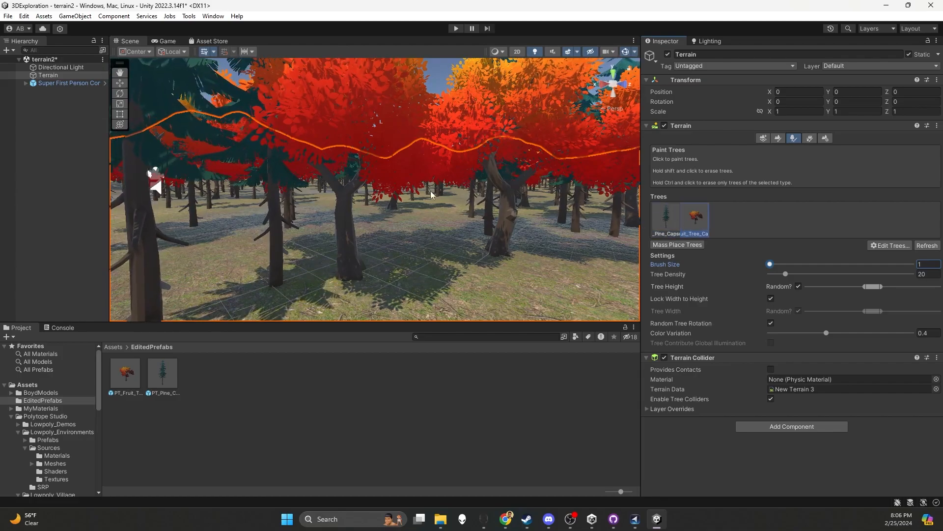
pyautogui.keyDown('shift'); pyautogui.click(358, 277); pyautogui.keyUp('shift')
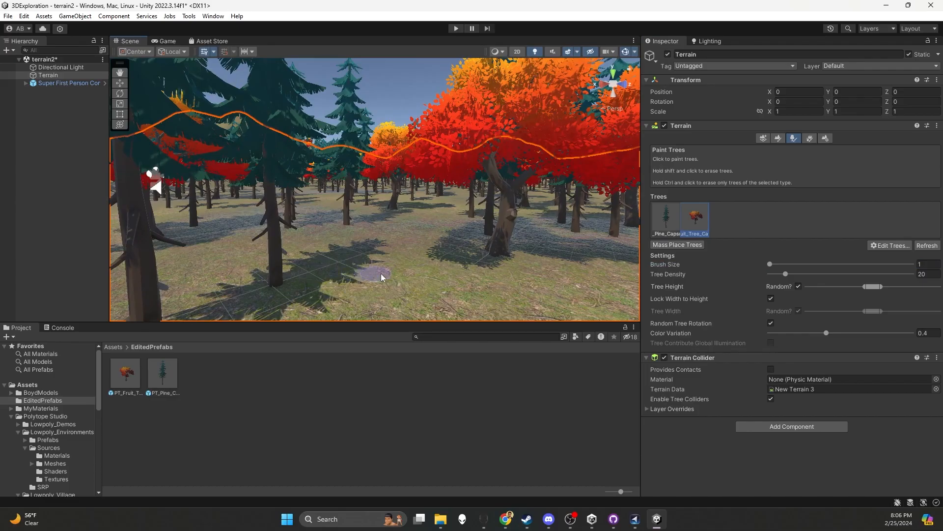
# - Examine the forest from above around the first-person controller's starting position
pyautogui.scroll(-5, 379, 246)
pyautogui.keyDown('alt'); pyautogui.moveTo(369, 237); pyautogui.dragTo(421, 246); pyautogui.keyUp('alt')
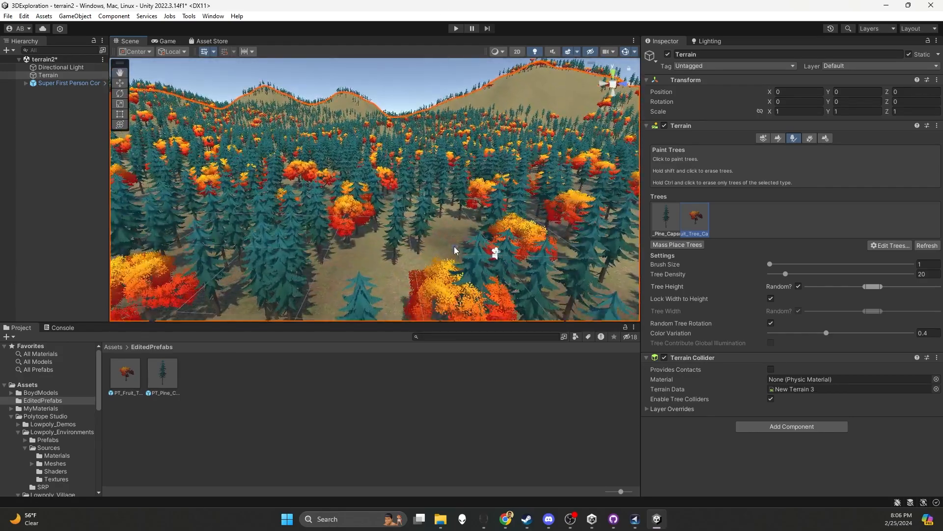
pyautogui.moveTo(464, 246); pyautogui.dragTo(381, 247, button='middle')
pyautogui.keyDown('alt'); pyautogui.moveTo(406, 202); pyautogui.dragTo(366, 161); pyautogui.keyUp('alt')
pyautogui.moveTo(411, 240); pyautogui.dragTo(391, 176, button='middle')
pyautogui.keyDown('alt'); pyautogui.moveTo(392, 176); pyautogui.dragTo(399, 210); pyautogui.keyUp('alt')
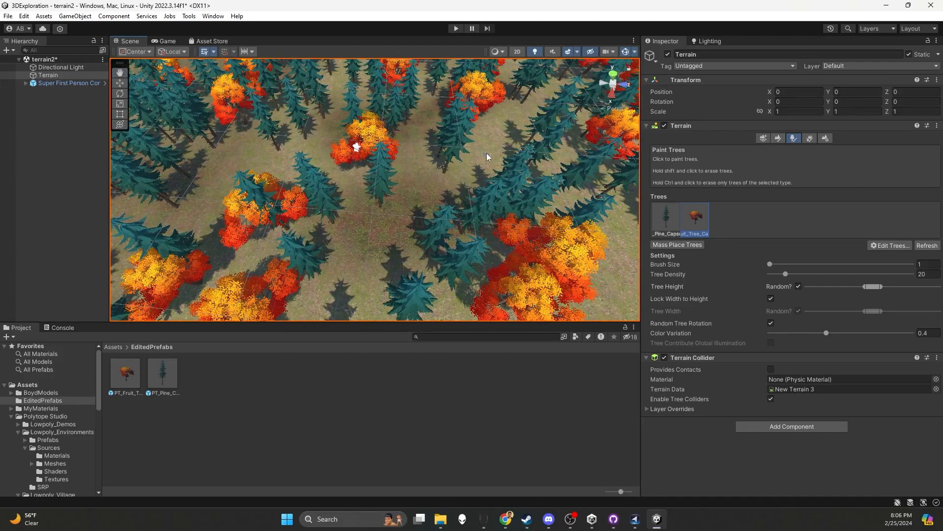
pyautogui.click(64, 84)
pyautogui.moveTo(336, 173)
pyautogui.keyDown('alt'); pyautogui.mouseDown()
pyautogui.moveTo(342, 194)
pyautogui.moveTo(340, 185)
pyautogui.mouseUp(); pyautogui.keyUp('alt')
pyautogui.moveTo(340, 186); pyautogui.dragTo(363, 255, button='middle')
pyautogui.click(363, 255)
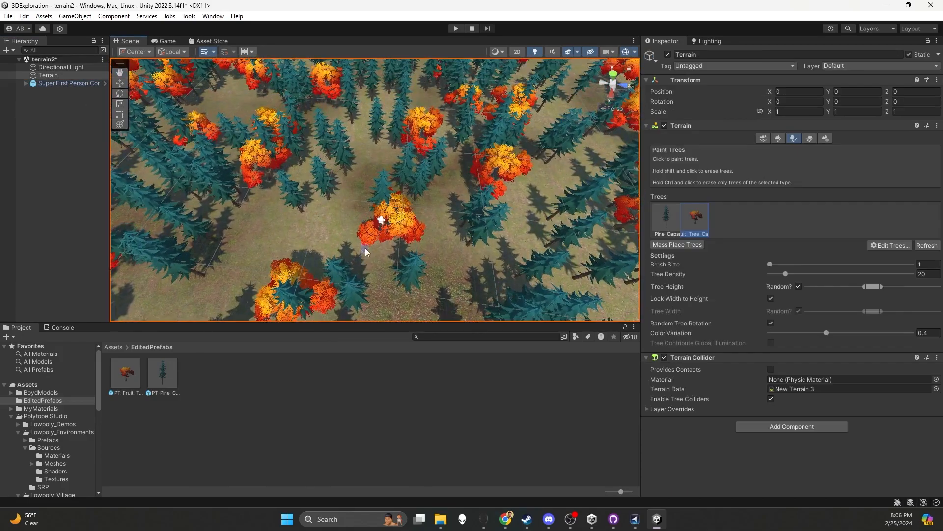
# - Try painting New Layer 5 onto the terrain as a path among the trees ahead of the first-person controller, using brush size 6
pyautogui.click(780, 137)
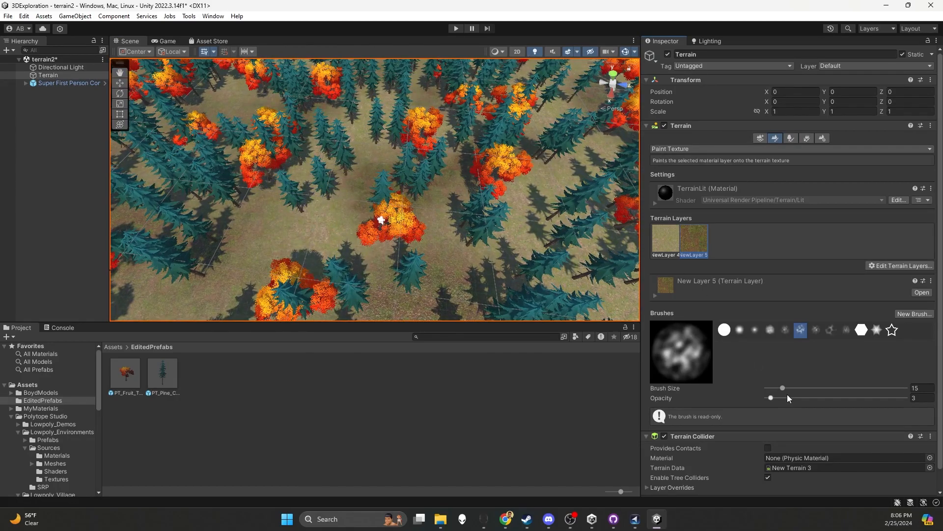
pyautogui.moveTo(779, 387); pyautogui.dragTo(775, 391)
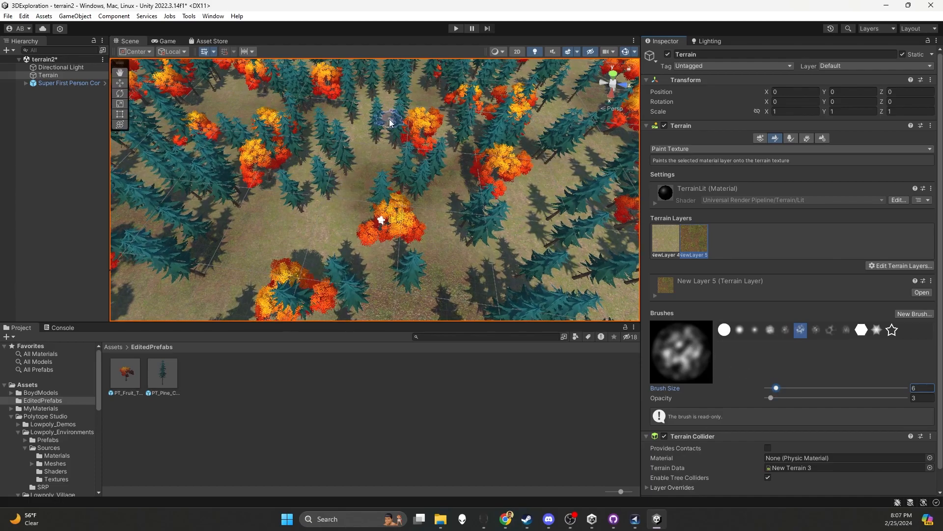
pyautogui.moveTo(390, 121); pyautogui.dragTo(388, 167, button='middle')
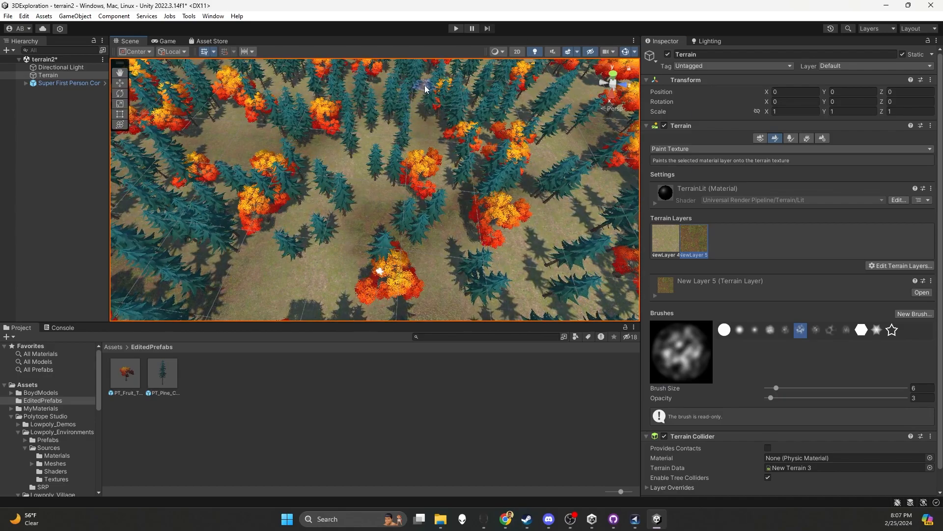
pyautogui.moveTo(375, 208)
pyautogui.mouseDown()
pyautogui.moveTo(353, 176)
pyautogui.moveTo(359, 195)
pyautogui.moveTo(357, 160)
pyautogui.moveTo(408, 139)
pyautogui.mouseUp()
pyautogui.moveTo(360, 157)
pyautogui.mouseDown()
pyautogui.moveTo(425, 126)
pyautogui.moveTo(426, 143)
pyautogui.mouseUp()
pyautogui.moveTo(390, 205)
pyautogui.mouseDown()
pyautogui.moveTo(393, 193)
pyautogui.moveTo(396, 211)
pyautogui.moveTo(368, 177)
pyautogui.moveTo(375, 186)
pyautogui.moveTo(408, 148)
pyautogui.moveTo(452, 128)
pyautogui.moveTo(421, 141)
pyautogui.moveTo(438, 132)
pyautogui.moveTo(435, 119)
pyautogui.mouseUp()
pyautogui.scroll(3, 417, 162)
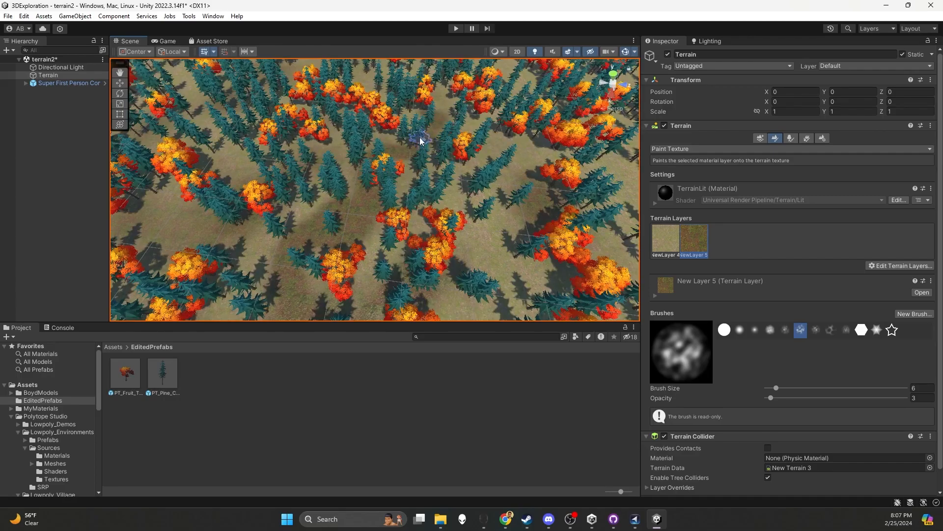
pyautogui.moveTo(358, 185)
pyautogui.mouseDown()
pyautogui.moveTo(333, 143)
pyautogui.moveTo(360, 186)
pyautogui.moveTo(330, 115)
pyautogui.mouseUp()
pyautogui.moveTo(328, 227)
pyautogui.mouseDown(button='middle')
pyautogui.moveTo(324, 215)
pyautogui.moveTo(349, 179)
pyautogui.mouseUp(button='middle')
pyautogui.moveTo(349, 179); pyautogui.dragTo(354, 182, button='right')
pyautogui.moveTo(354, 181); pyautogui.dragTo(370, 199, button='middle')
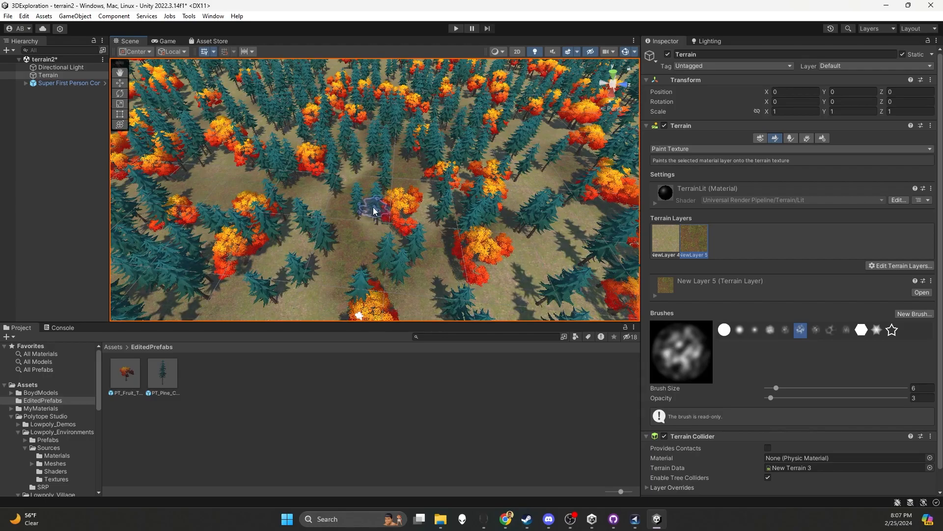
pyautogui.moveTo(509, 221); pyautogui.dragTo(530, 201)
pyautogui.moveTo(511, 213)
pyautogui.mouseDown()
pyautogui.moveTo(536, 204)
pyautogui.moveTo(527, 202)
pyautogui.mouseUp()
pyautogui.moveTo(526, 201)
pyautogui.mouseDown()
pyautogui.moveTo(554, 183)
pyautogui.moveTo(531, 205)
pyautogui.moveTo(591, 217)
pyautogui.mouseUp()
pyautogui.moveTo(479, 141)
pyautogui.mouseDown(button='middle')
pyautogui.moveTo(451, 199)
pyautogui.moveTo(458, 173)
pyautogui.mouseUp(button='middle')
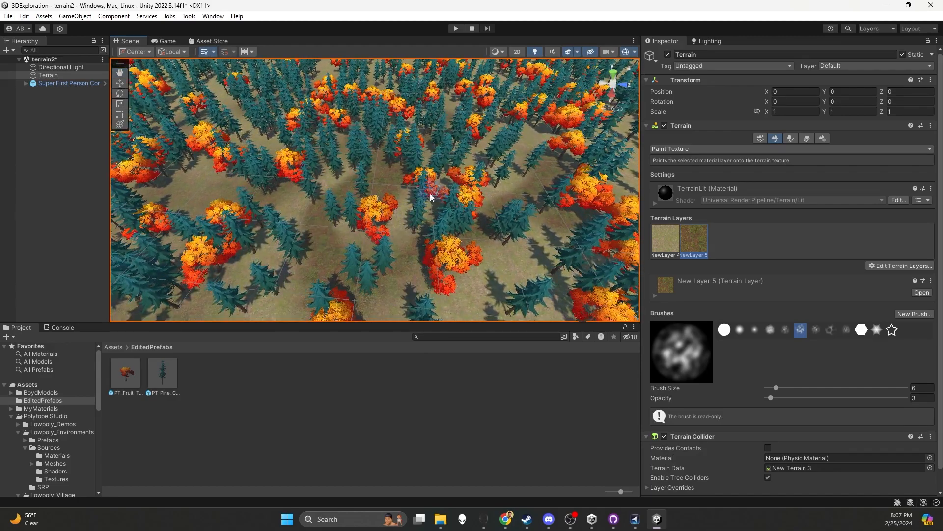
pyautogui.moveTo(305, 238); pyautogui.dragTo(302, 179, button='right')
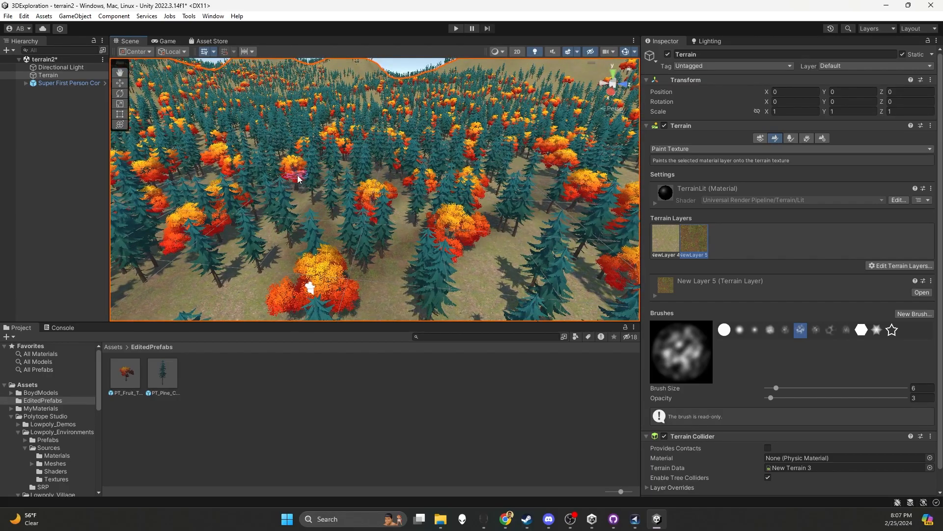